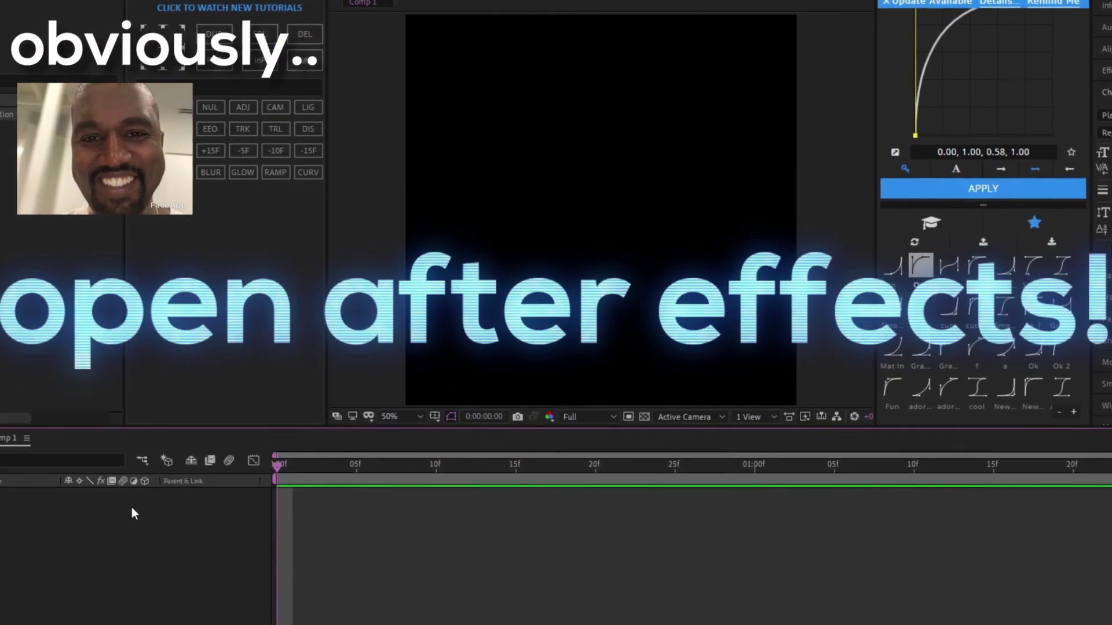
# - Add a text layer reading "r4nboofx" to Comp 1
pyautogui.rightClick(210, 471)
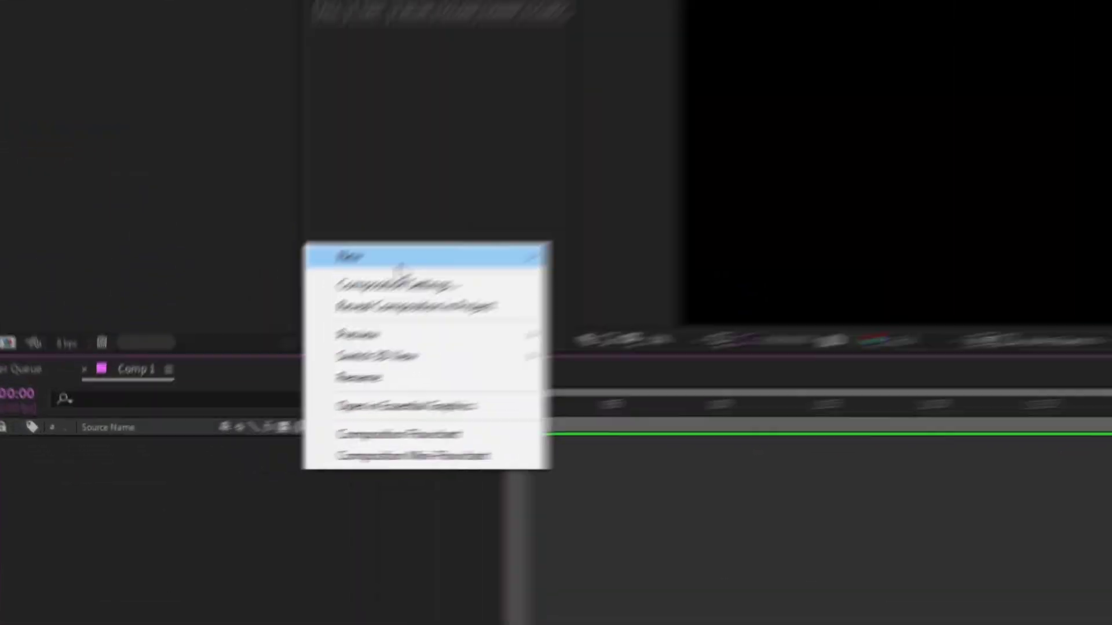
pyautogui.moveTo(546, 265)
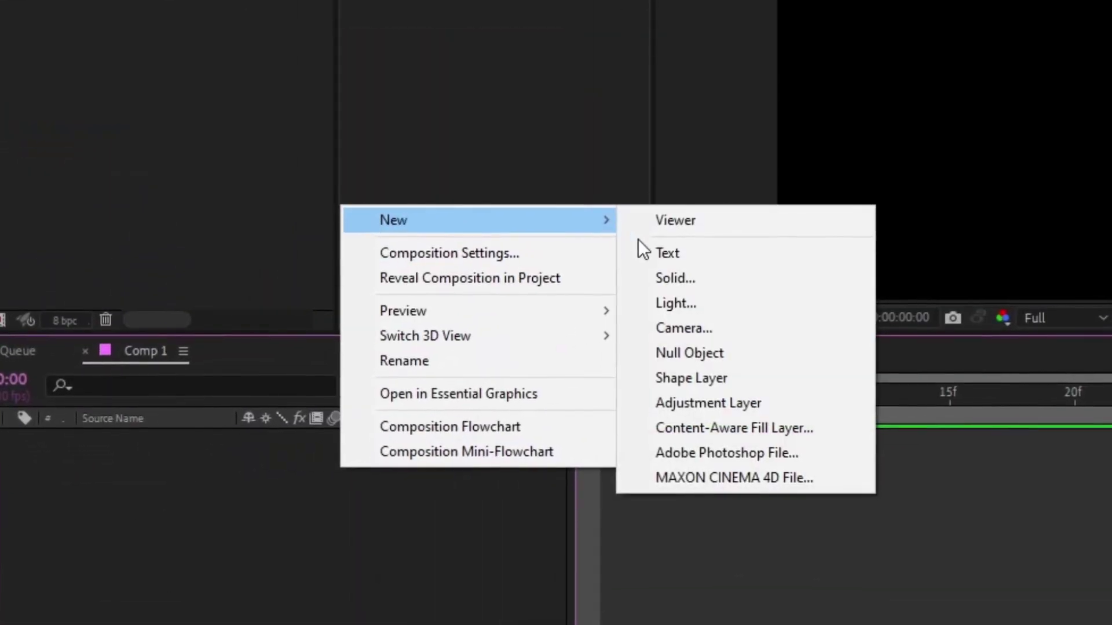
pyautogui.click(668, 254)
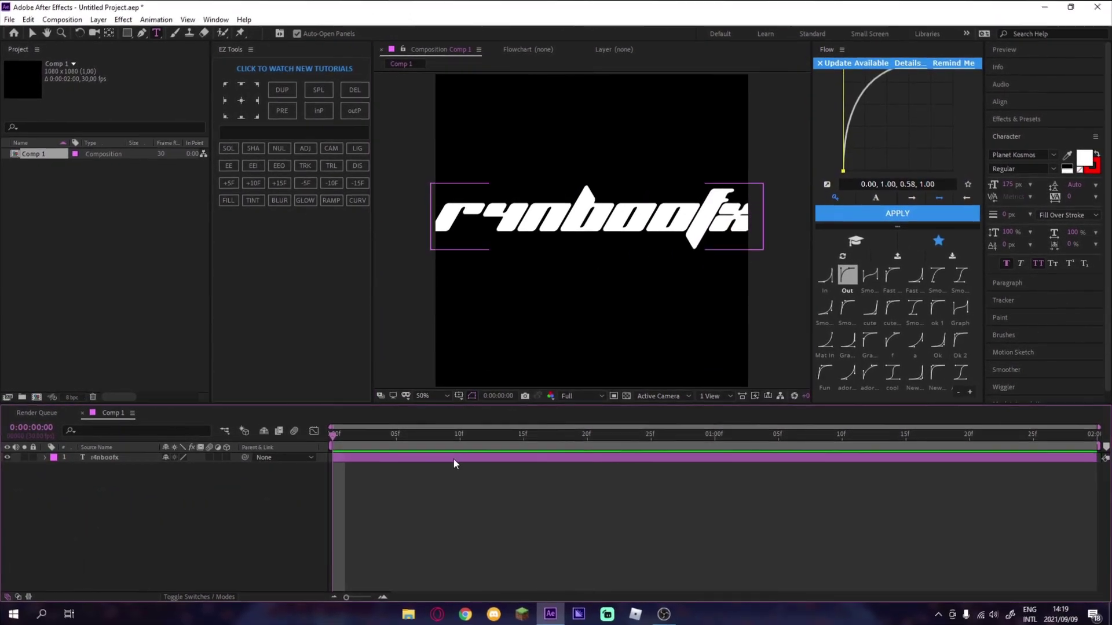
# - Centre the text layer and its anchor point in the composition, and scale the layer to 70%
pyautogui.click(453, 459)
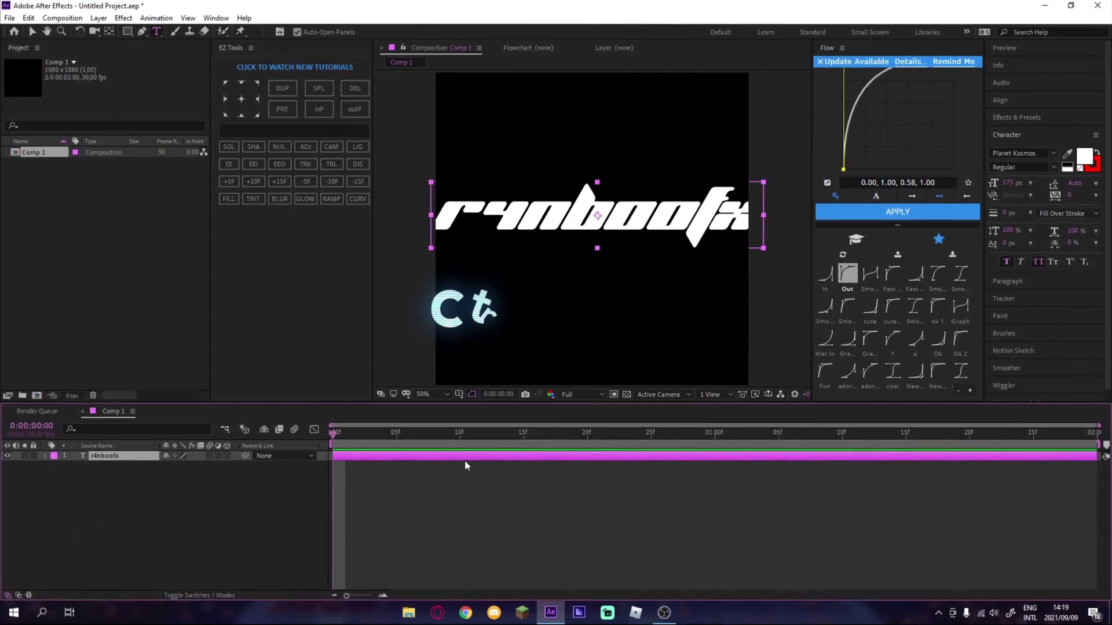
pyautogui.hotkey('ctrl', 'alt', 'Home')
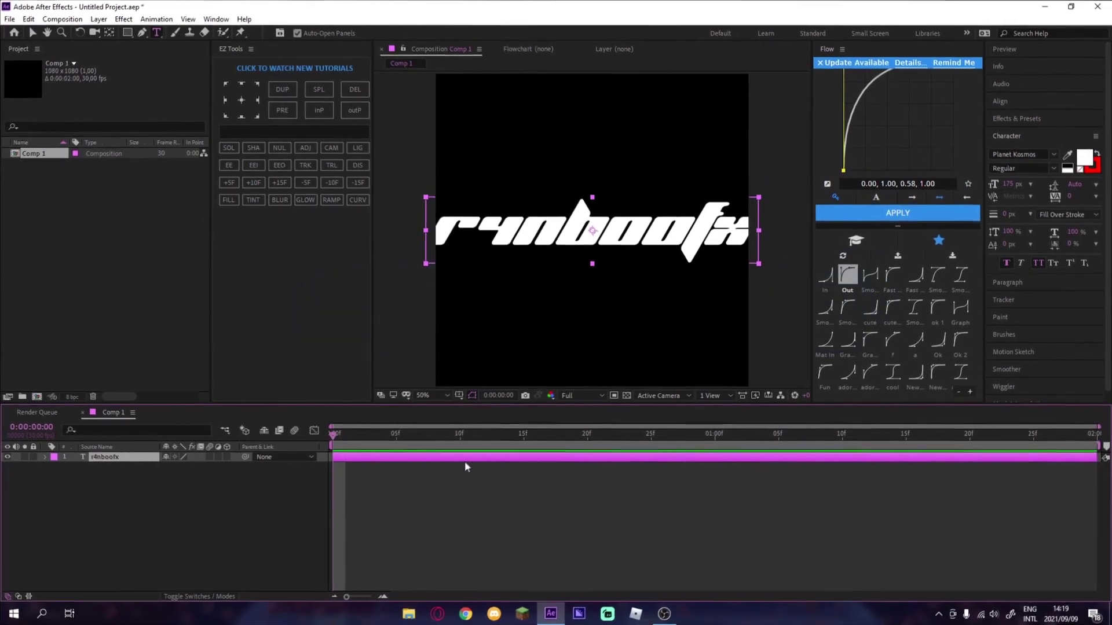
pyautogui.press('s')
pyautogui.moveTo(181, 468); pyautogui.dragTo(167, 467)
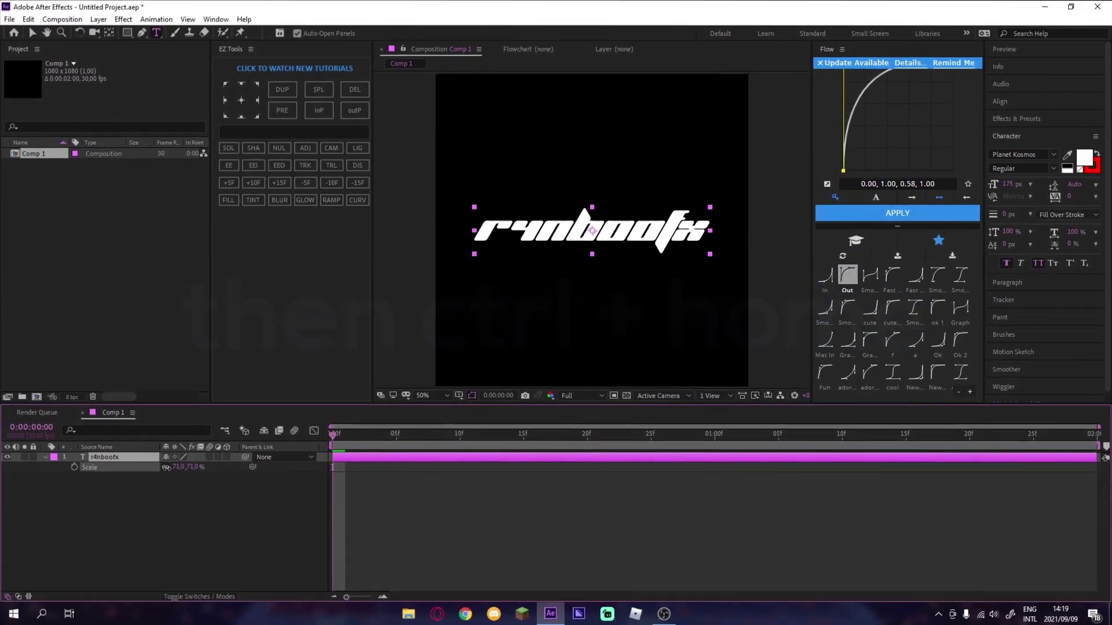
pyautogui.rightClick(134, 457)
pyautogui.moveTo(191, 179)
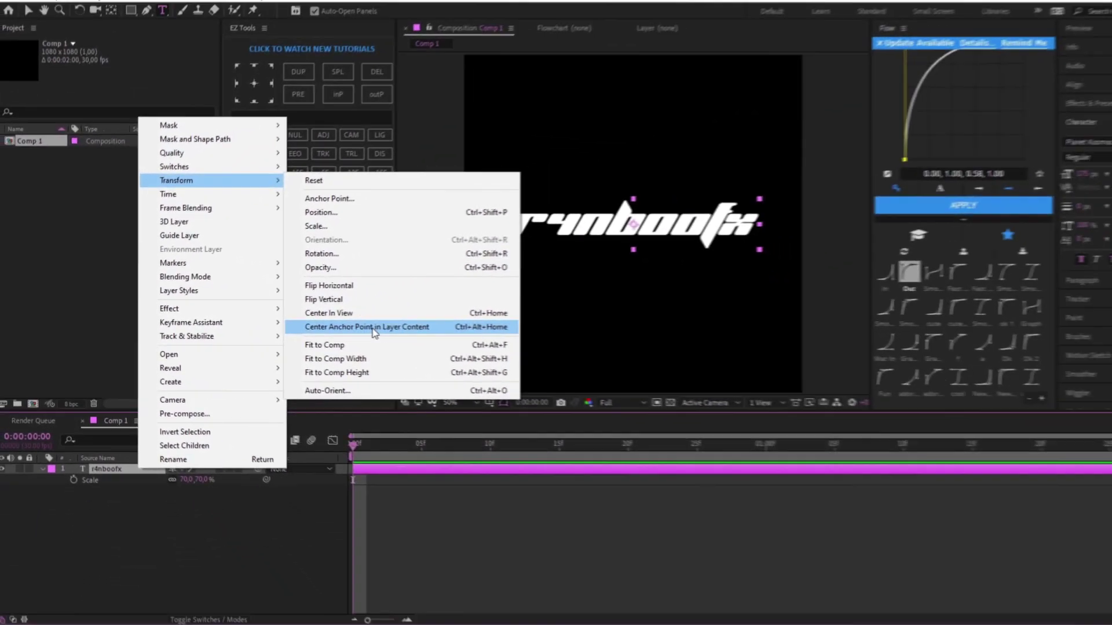
pyautogui.click(575, 339)
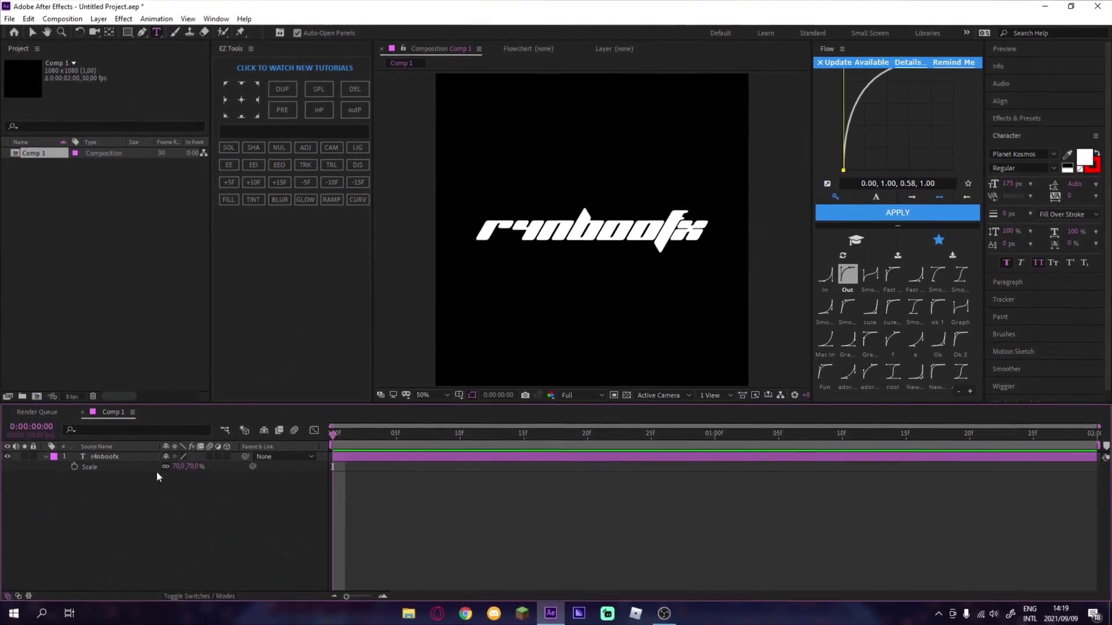
# - Change the text layer's font to Nexa Bold and turn off faux bold and all caps
pyautogui.click(146, 455)
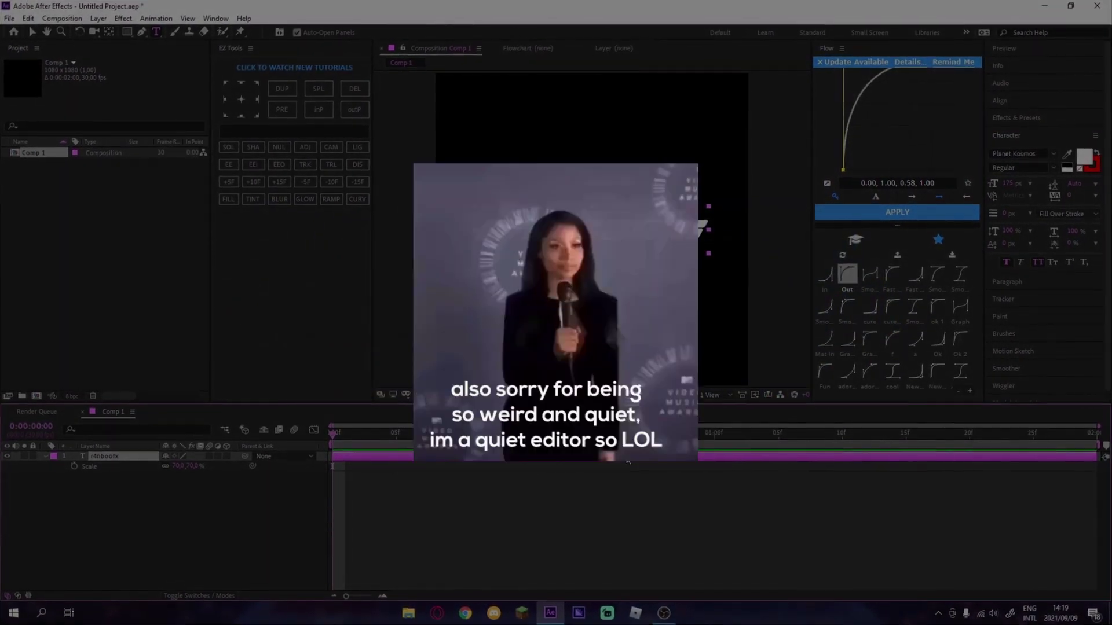
pyautogui.click(1019, 154)
pyautogui.scroll(3, 984, 284)
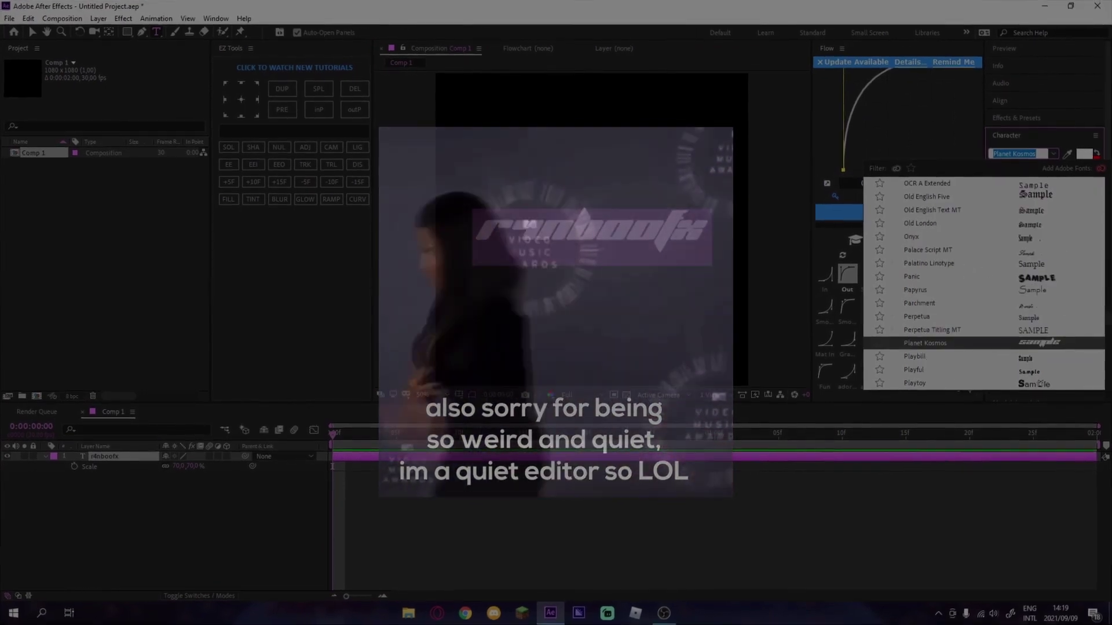
pyautogui.write('nexa')
pyautogui.click(955, 185)
pyautogui.click(1037, 263)
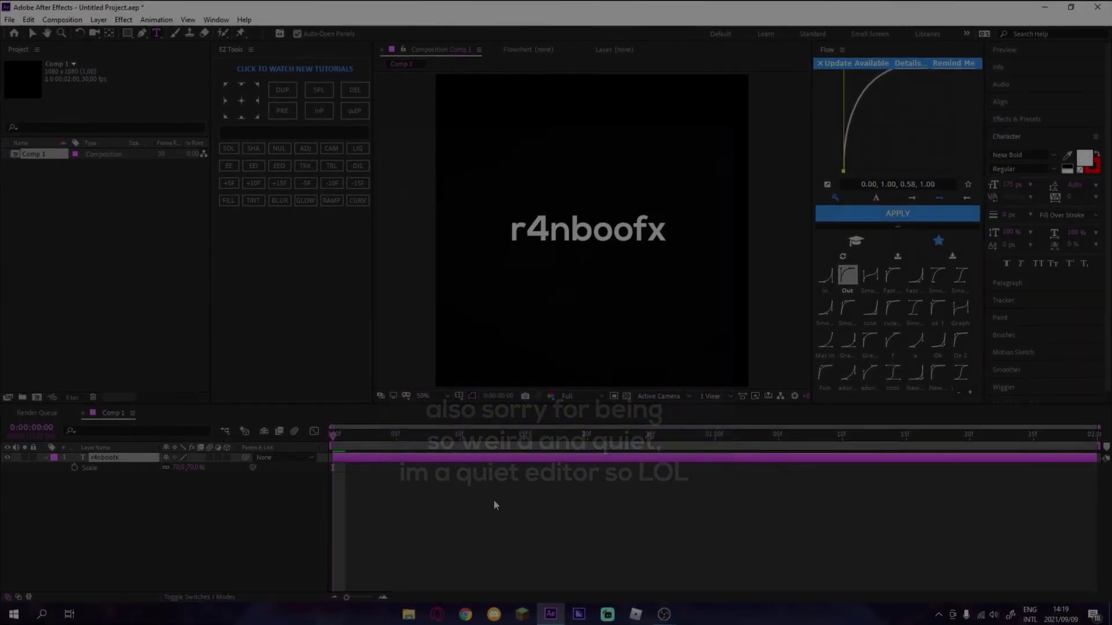
pyautogui.click(484, 457)
# - Add a black solid layer of 1080 × 1080 px above the text layer
pyautogui.rightClick(126, 514)
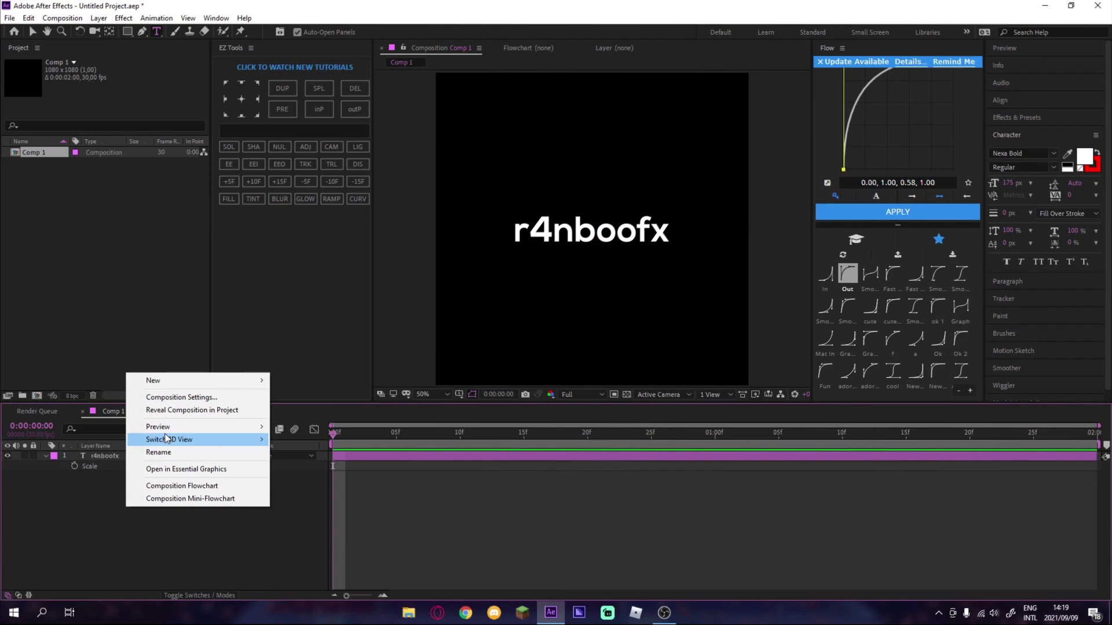
pyautogui.moveTo(190, 382)
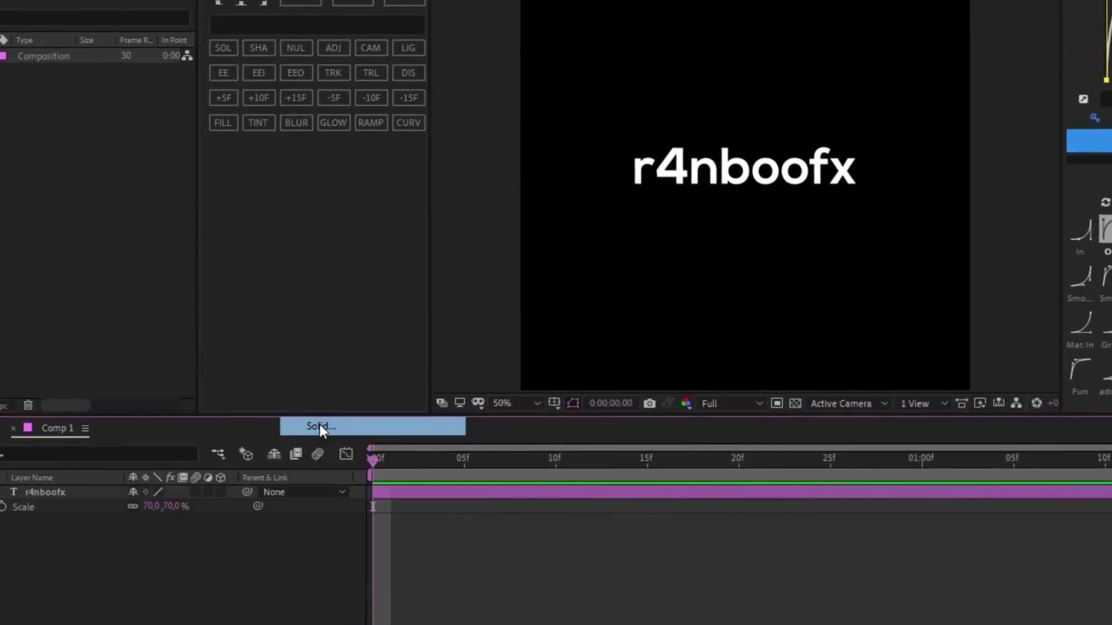
pyautogui.click(319, 426)
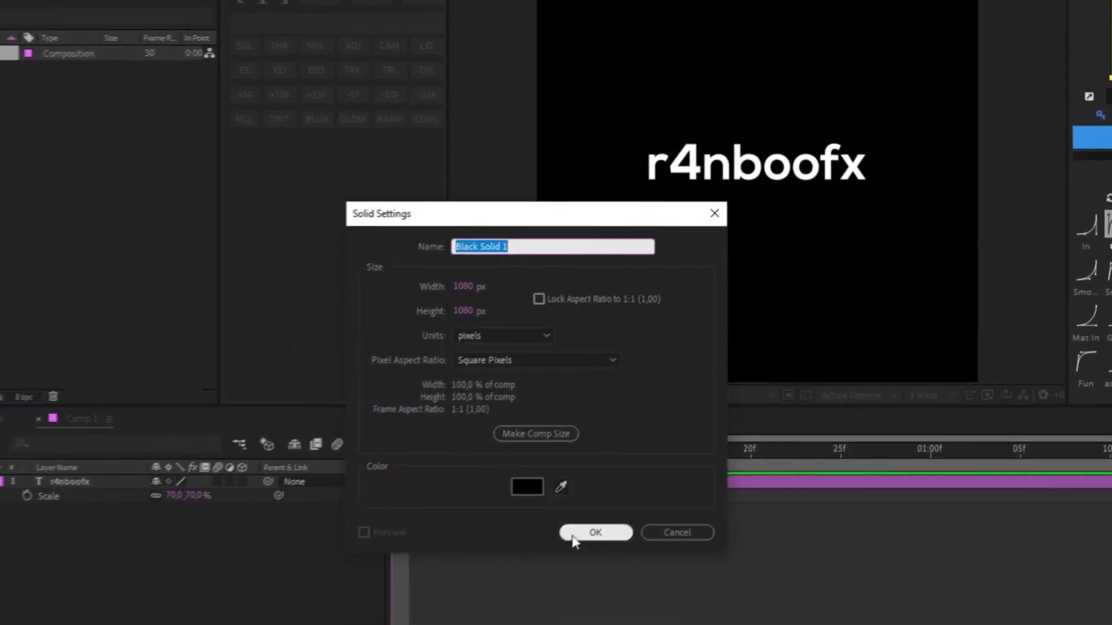
pyautogui.click(590, 531)
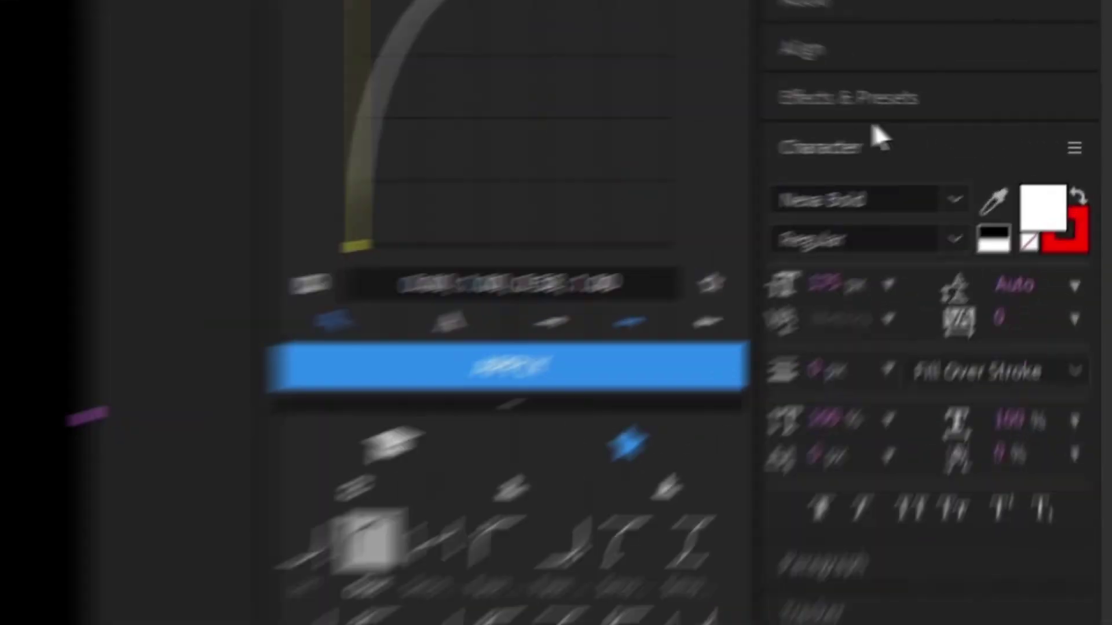
# - Find the Video Copilot Element effect and apply it to the black solid
pyautogui.click(873, 119)
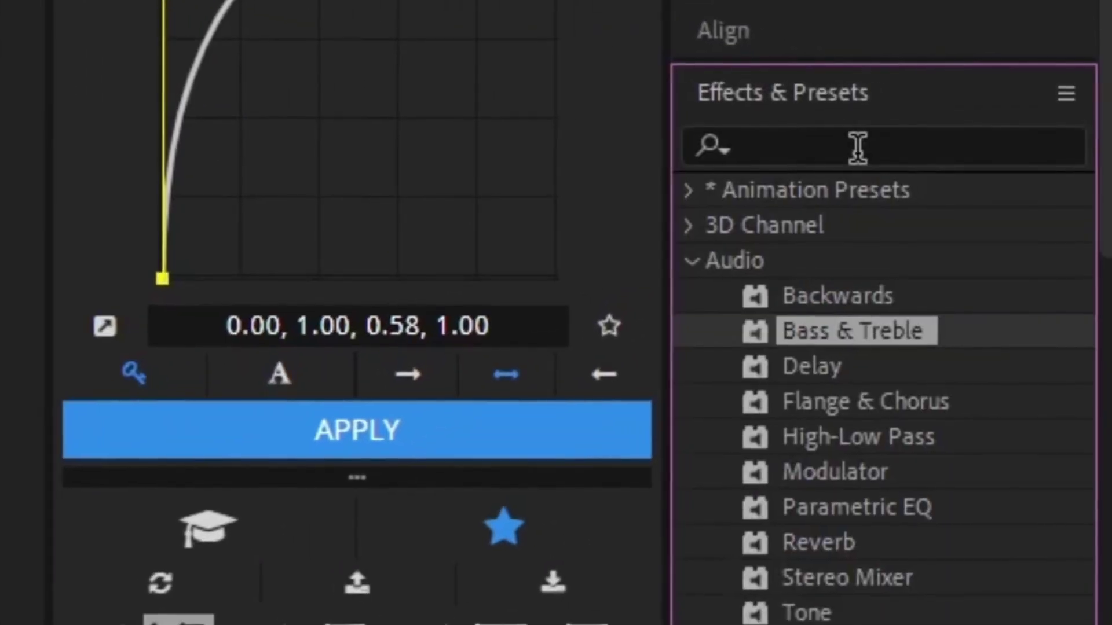
pyautogui.click(856, 146)
pyautogui.write('element')
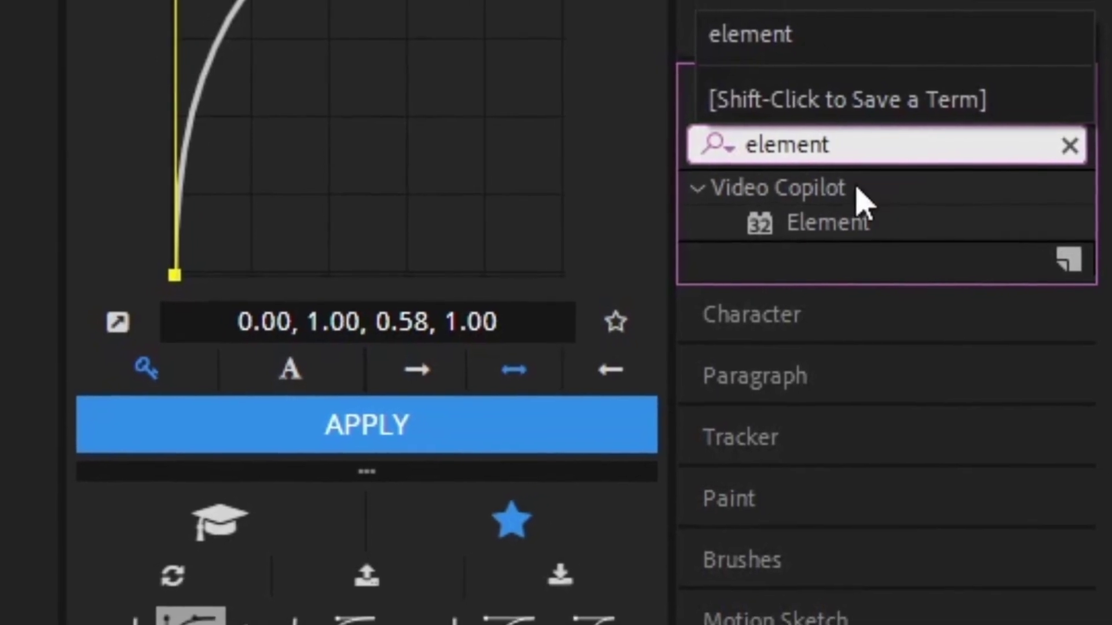
pyautogui.click(828, 225)
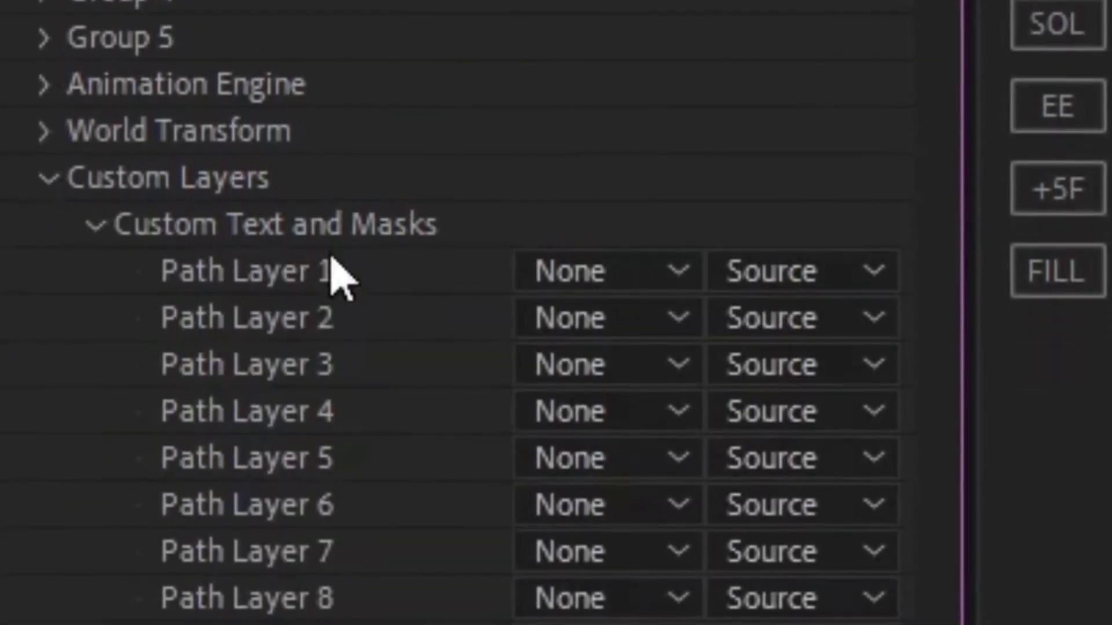
# - Assign the r4nboofx text layer as Element's Path Layer 1, and extrude it into a 3D model in Scene Setup
pyautogui.click(547, 273)
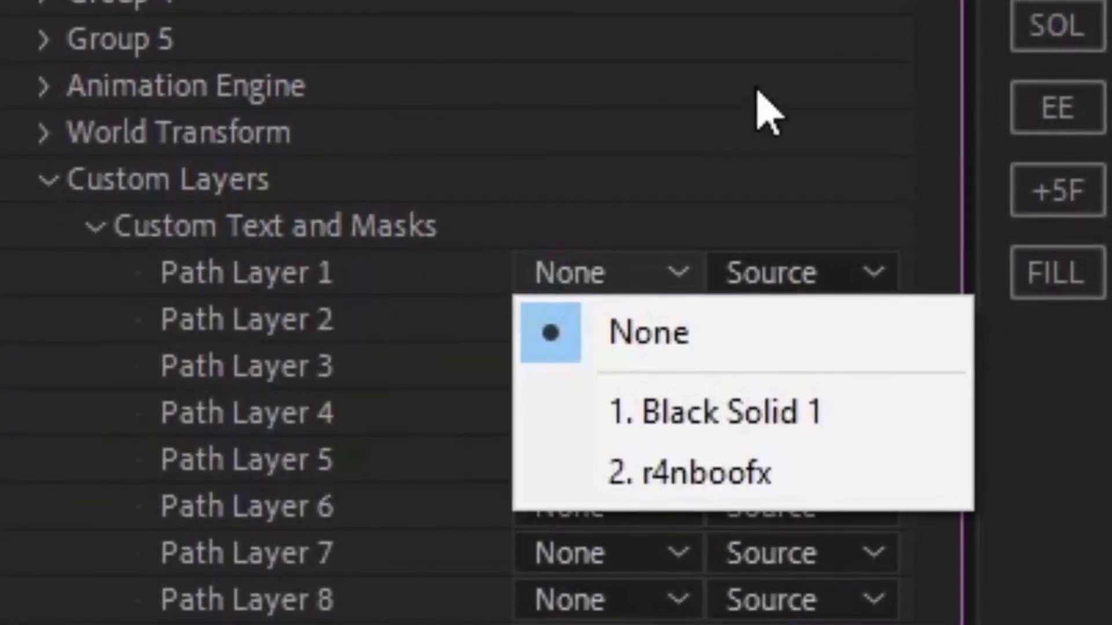
pyautogui.click(734, 479)
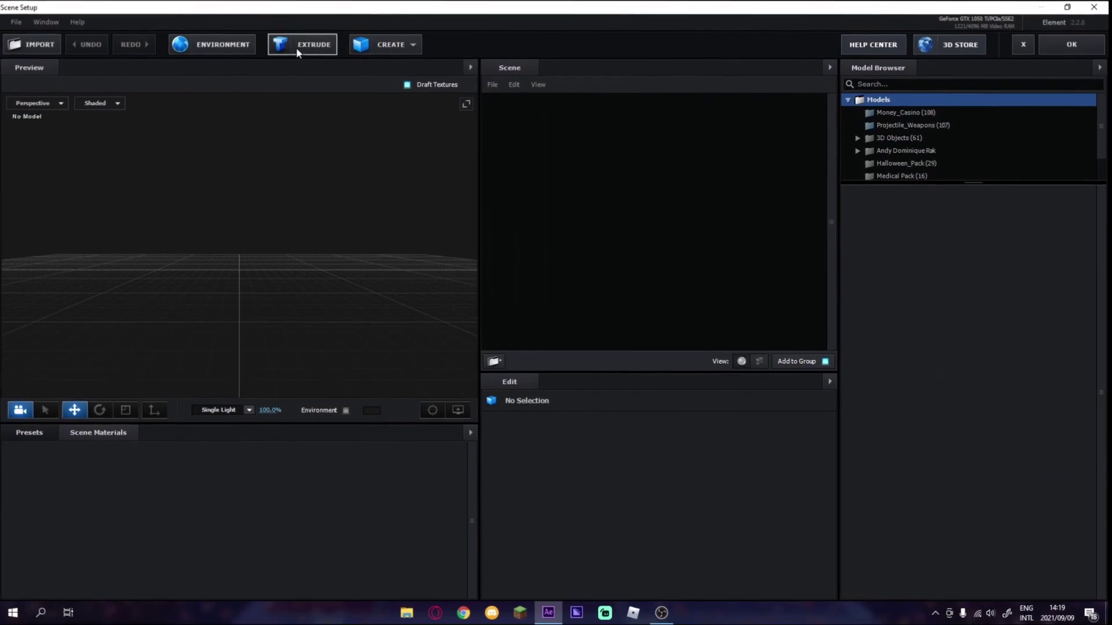
pyautogui.click(297, 48)
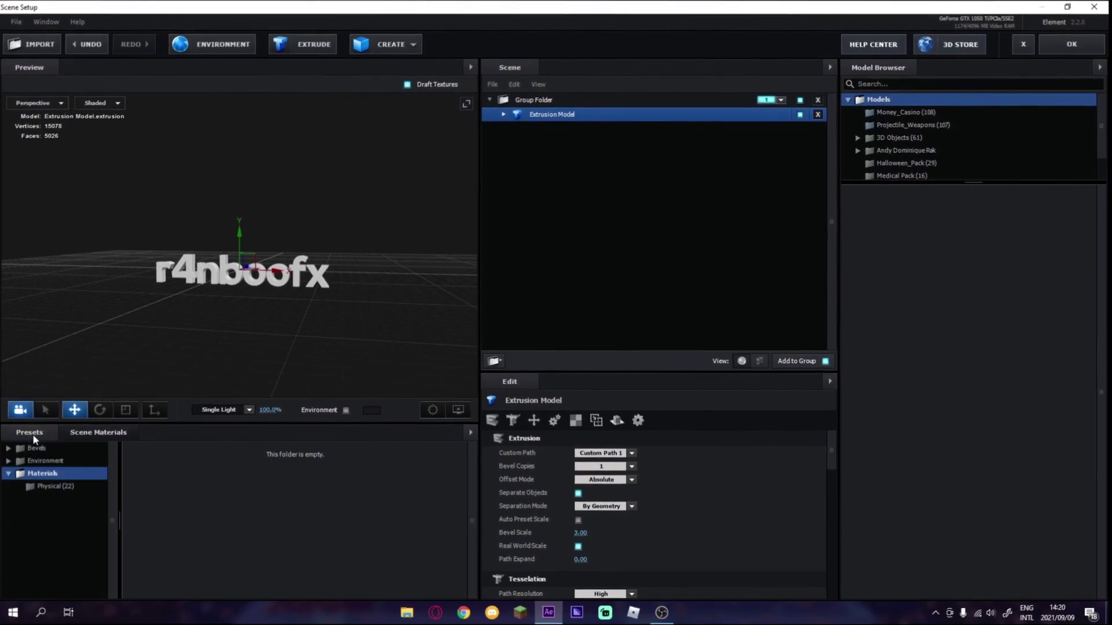
# - Browse the Physical material presets and the Basic_2K environment presets, and inspect the extruded text from different angles
pyautogui.click(42, 475)
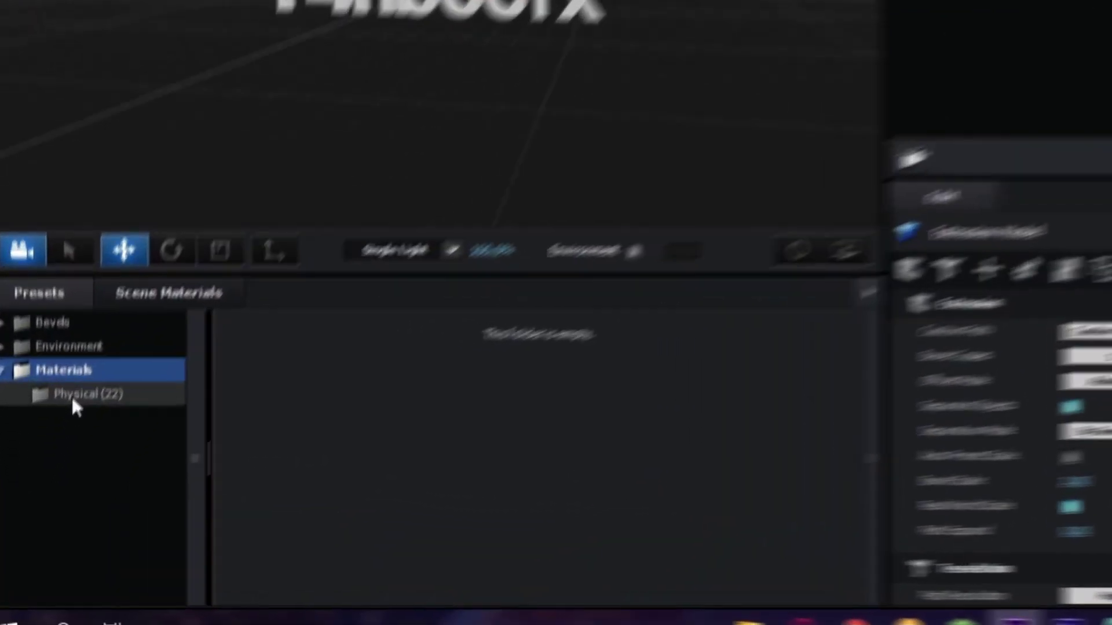
pyautogui.click(73, 400)
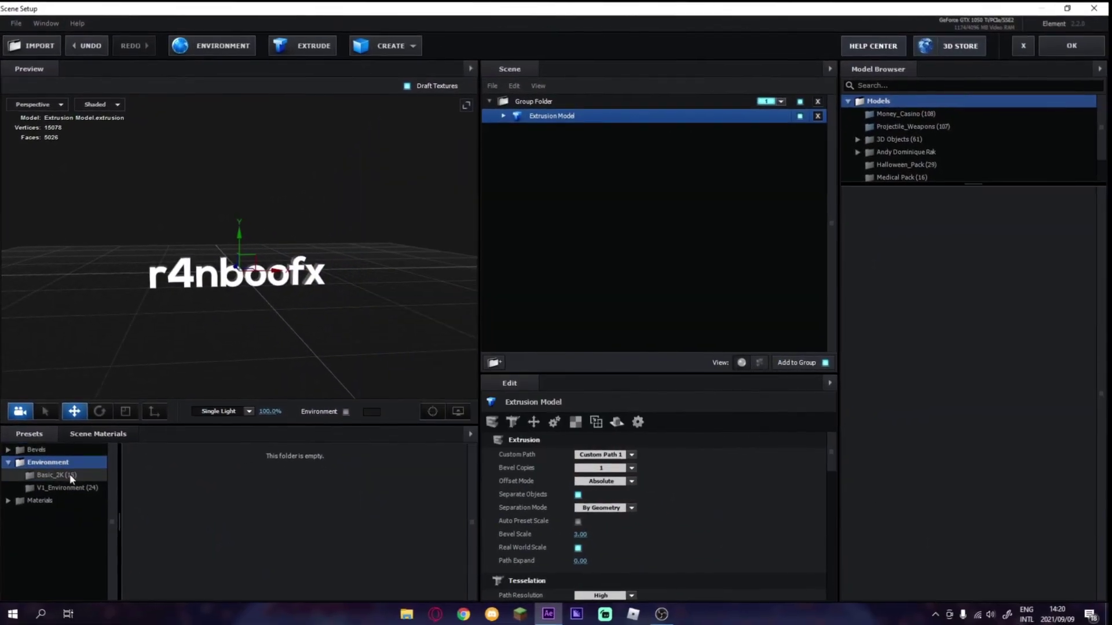
pyautogui.click(69, 483)
pyautogui.moveTo(320, 337)
pyautogui.mouseDown()
pyautogui.moveTo(220, 331)
pyautogui.moveTo(352, 334)
pyautogui.moveTo(315, 298)
pyautogui.moveTo(261, 340)
pyautogui.moveTo(305, 337)
pyautogui.mouseUp()
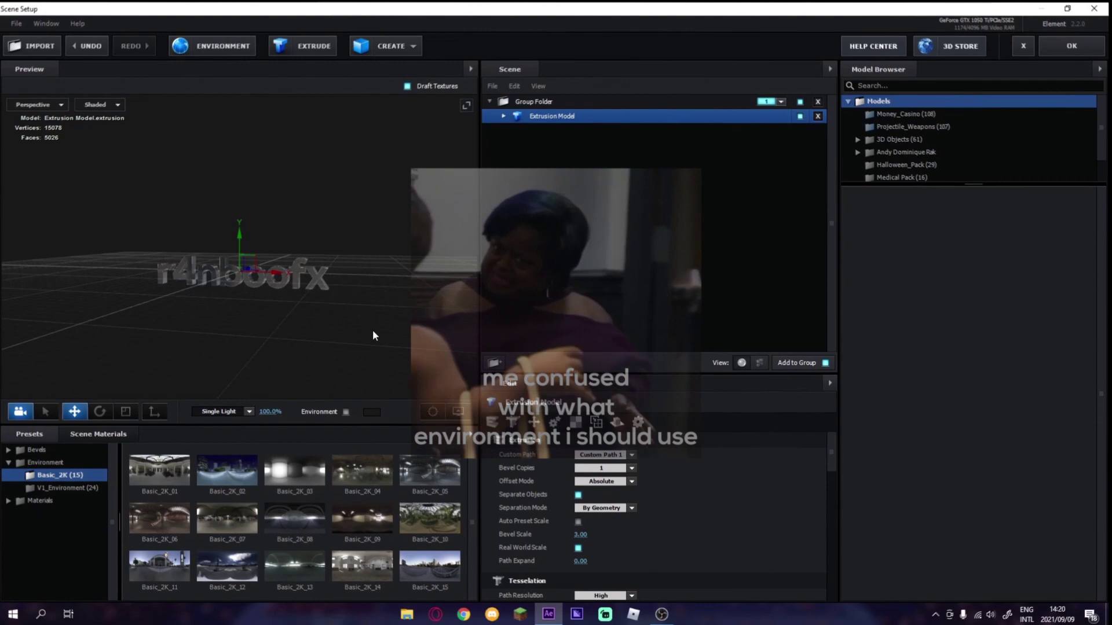
# - Set the brightness of the Basic_2K_05 environment texture to 15%
pyautogui.click(212, 47)
pyautogui.click(453, 266)
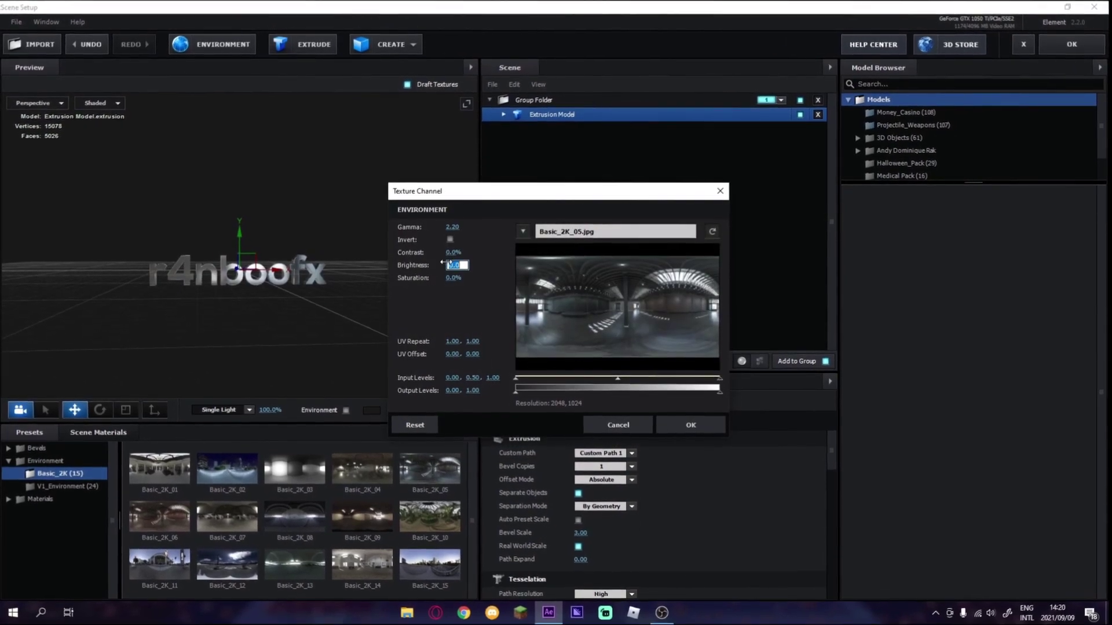
pyautogui.write('15')
pyautogui.press('Return')
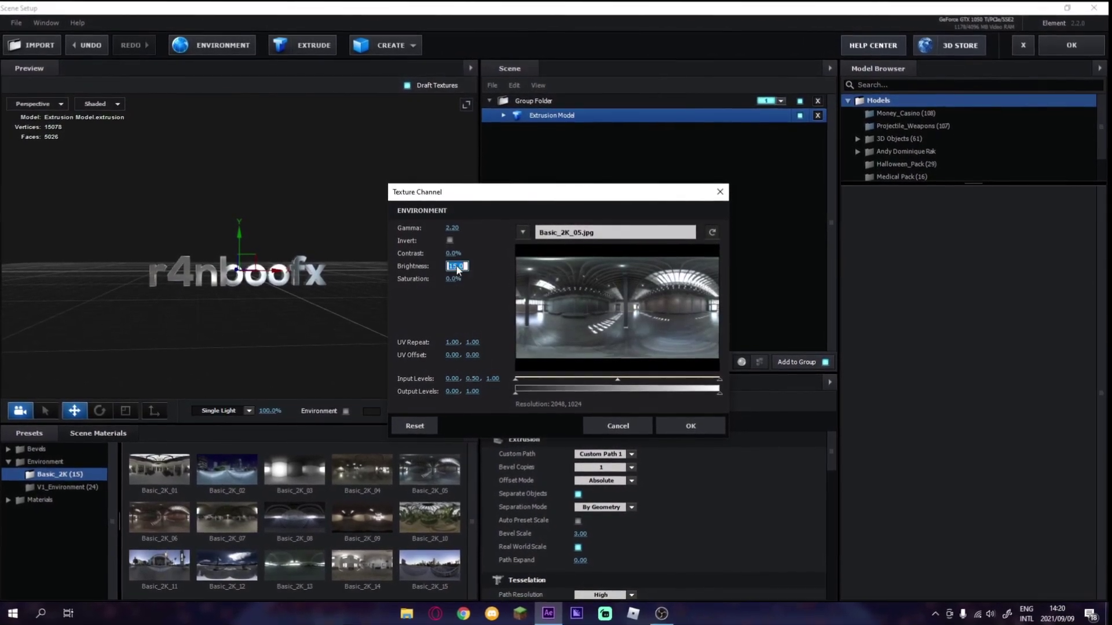
pyautogui.press('Return')
pyautogui.click(691, 425)
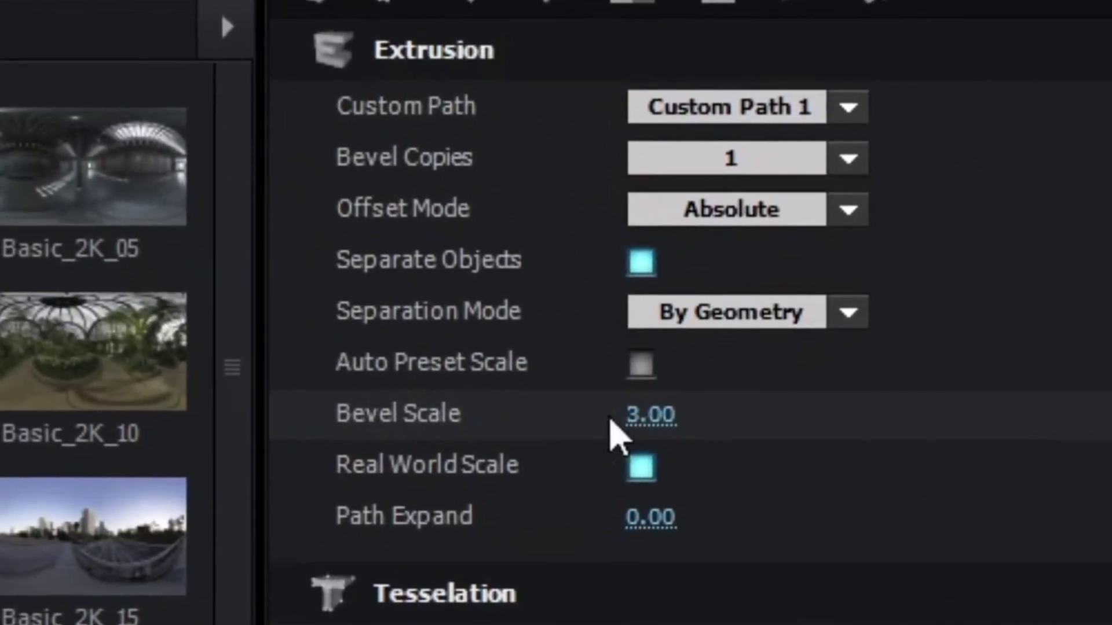
# - Set the extruded text's Bevel Scale to 2.50
pyautogui.click(644, 429)
pyautogui.write('2')
pyautogui.press('Return')
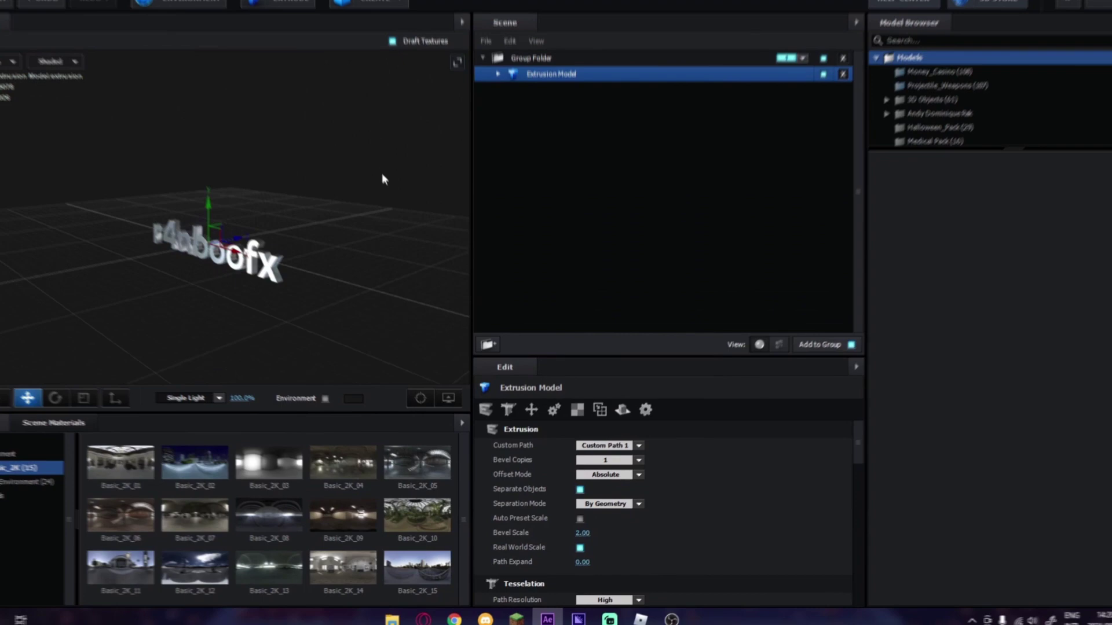
pyautogui.moveTo(581, 540); pyautogui.dragTo(597, 539)
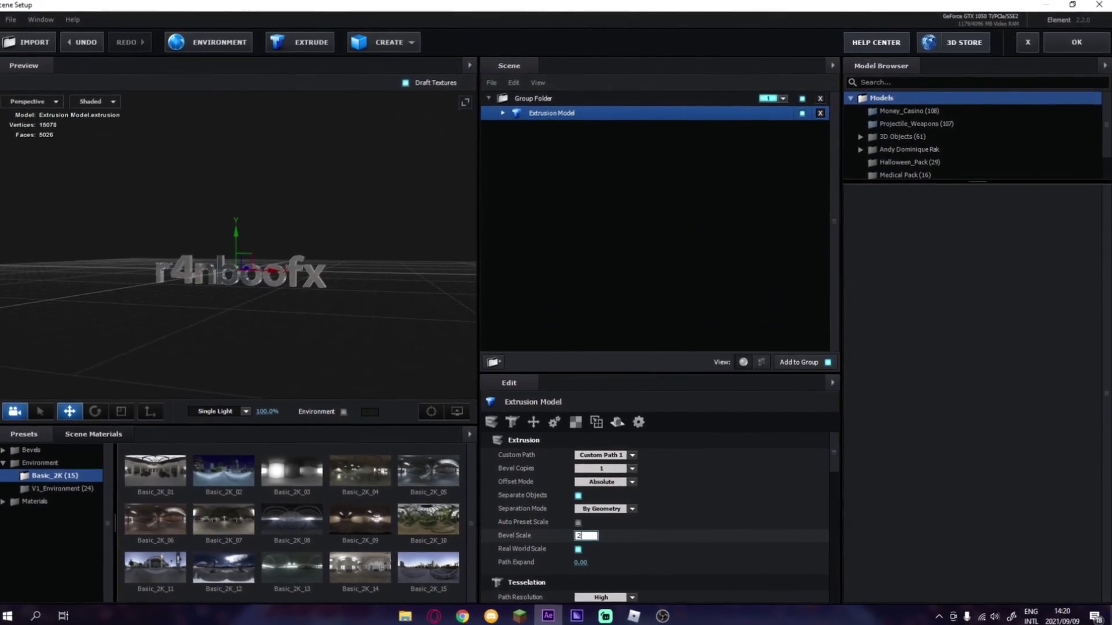
pyautogui.moveTo(394, 238); pyautogui.dragTo(370, 218)
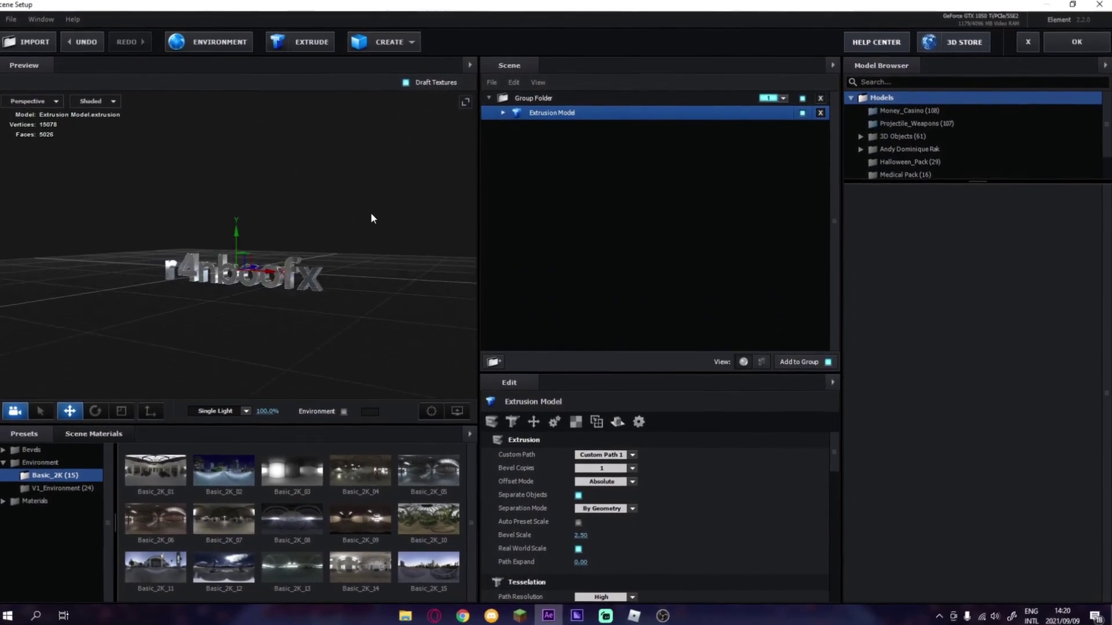
# - Scale the extruded text model uniformly to 125% in its Transform settings
pyautogui.click(534, 423)
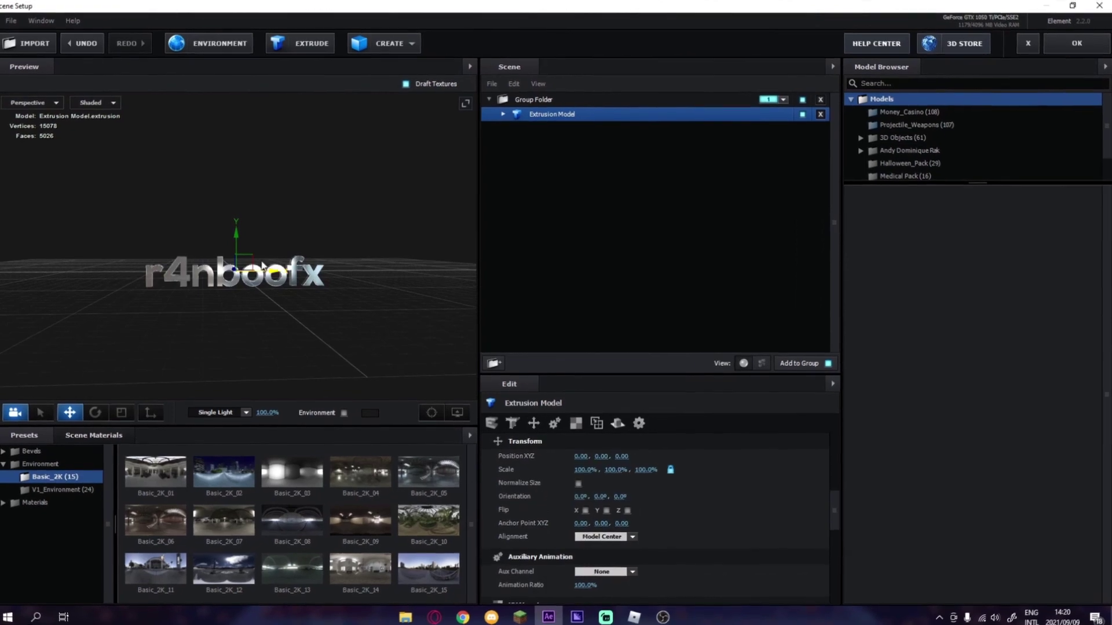
pyautogui.click(578, 482)
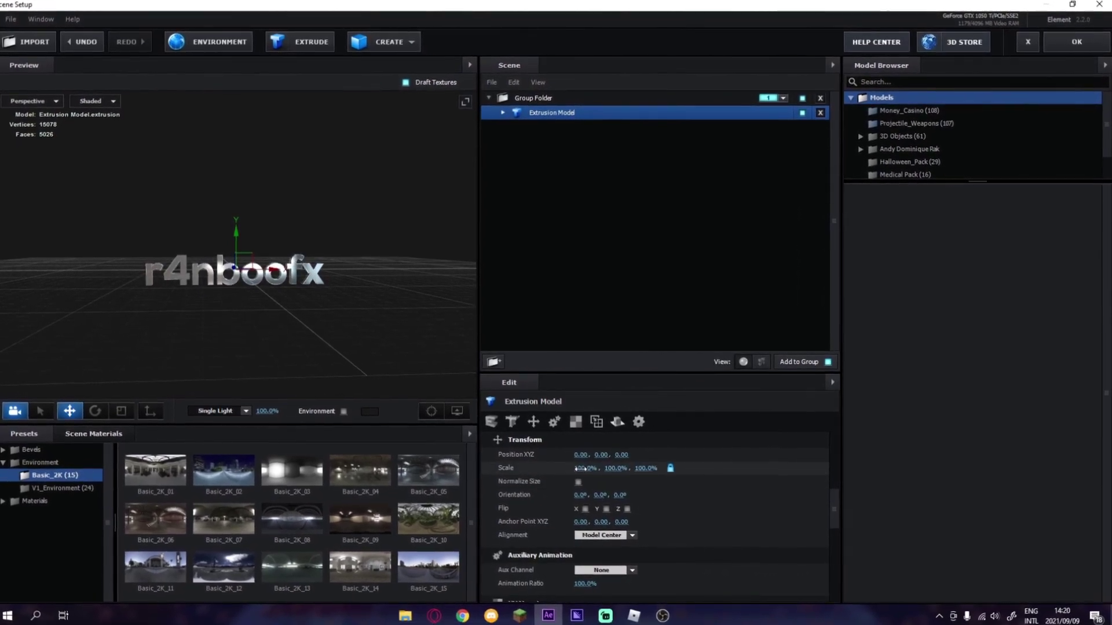
pyautogui.click(585, 469)
pyautogui.write('125')
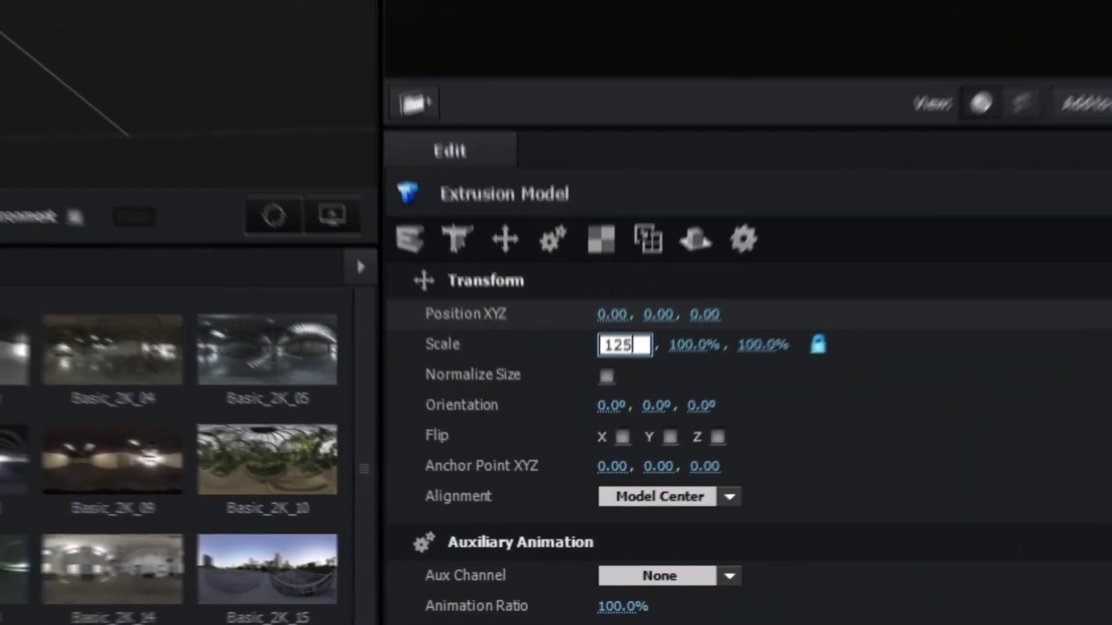
pyautogui.press('Return')
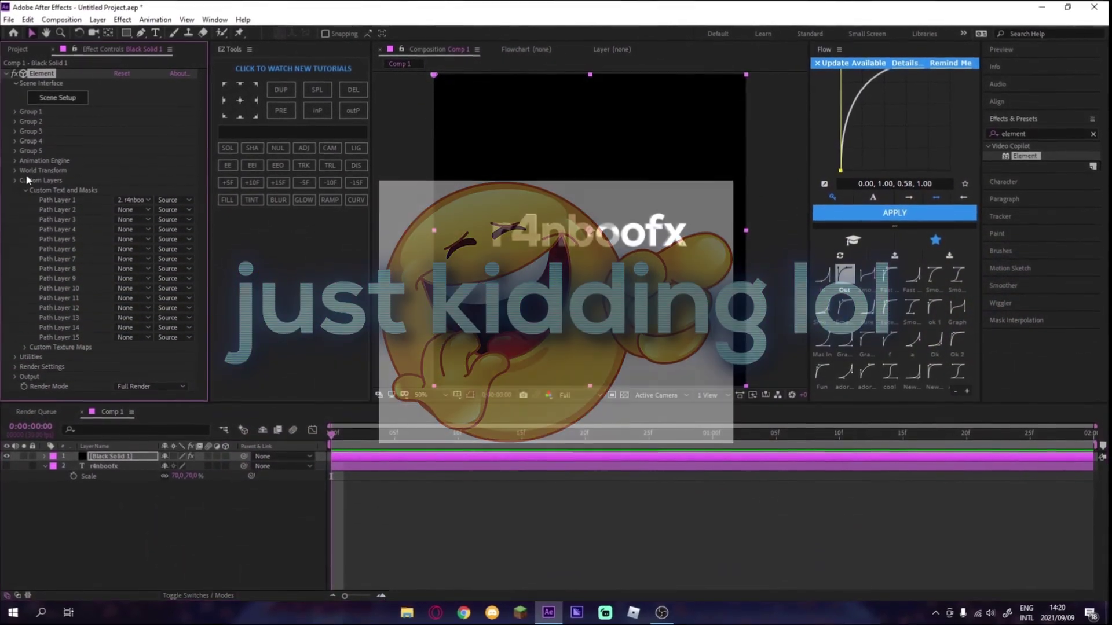
# - Keyframe World Scale and Y Rotation World under Element's World Transform, and move both keyframes to 01:00f
pyautogui.click(16, 182)
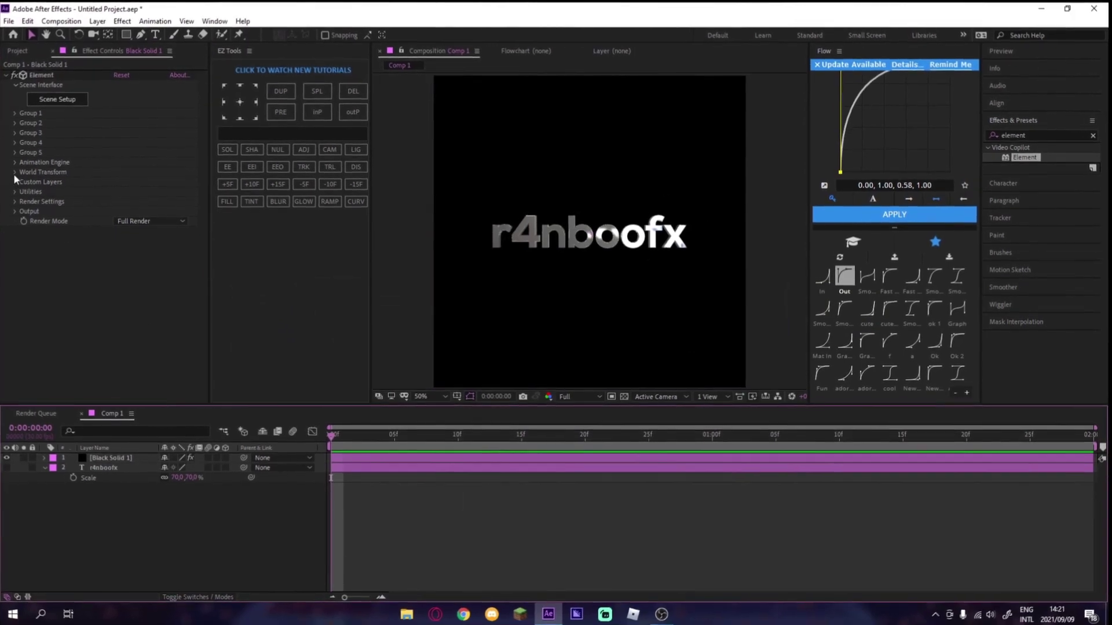
pyautogui.click(14, 171)
pyautogui.click(25, 230)
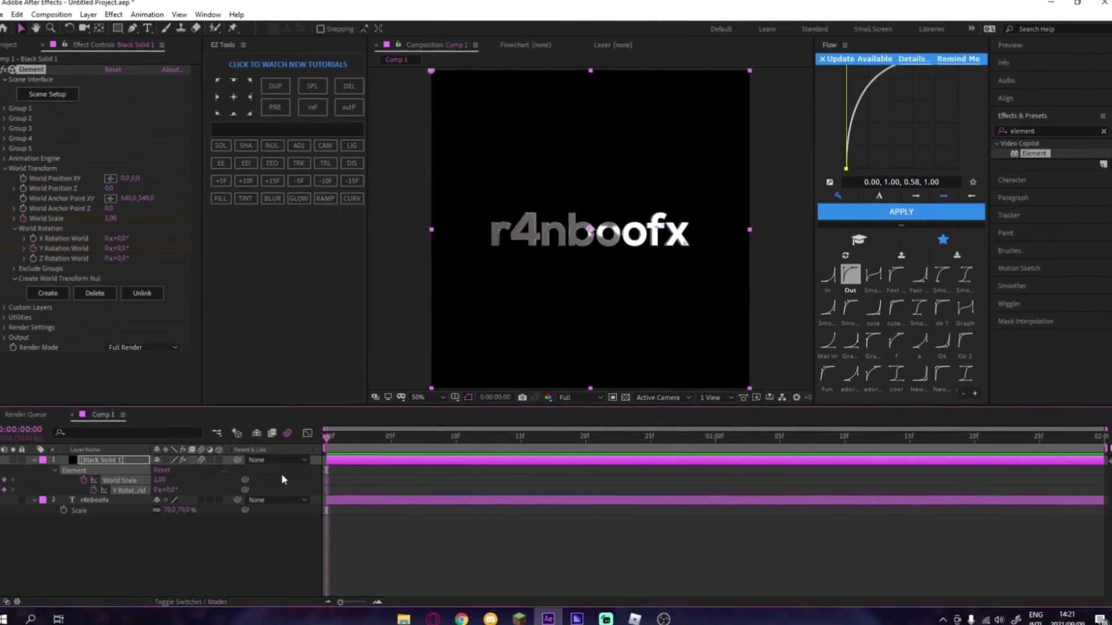
pyautogui.moveTo(327, 480); pyautogui.dragTo(565, 477)
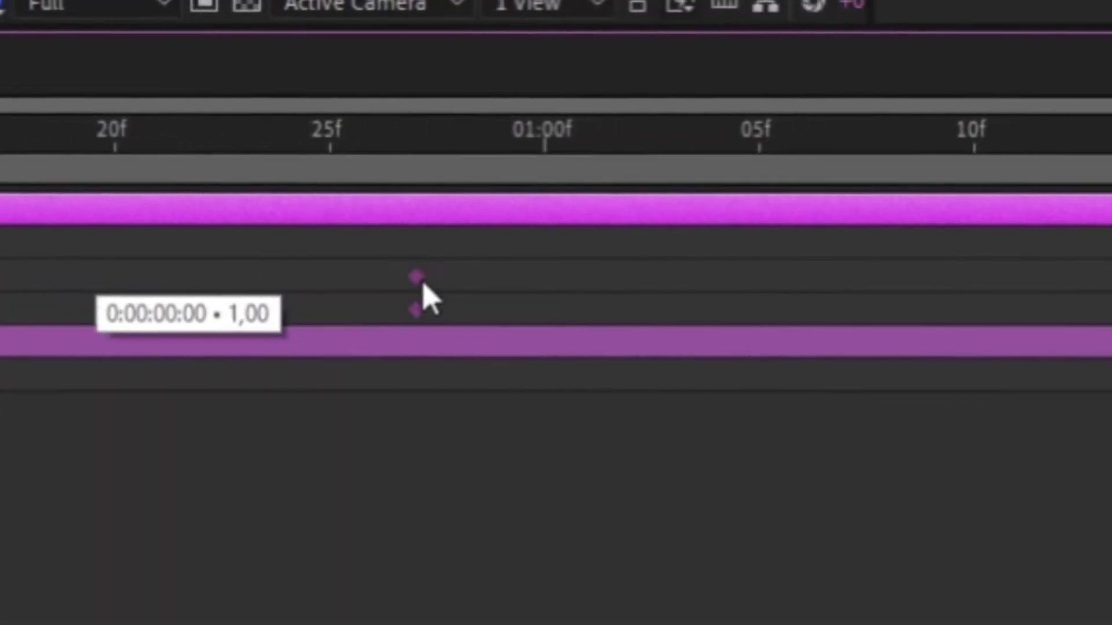
pyautogui.moveTo(422, 284); pyautogui.dragTo(550, 313)
# - Try a World Scale of 0.25 at the first frame
pyautogui.click(174, 486)
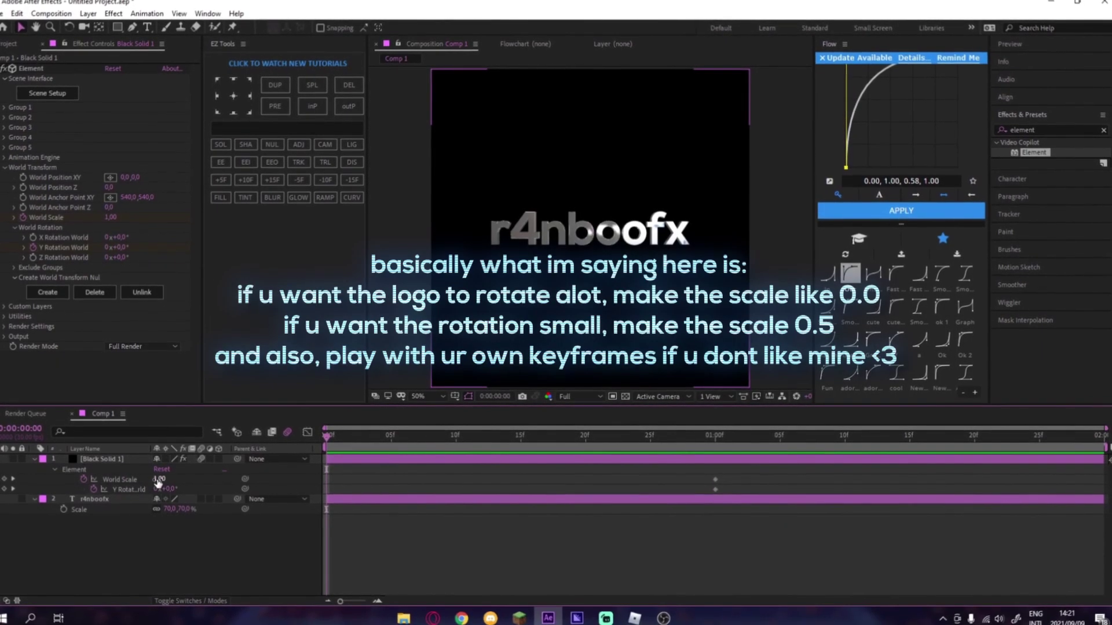
pyautogui.click(158, 481)
pyautogui.write('0,25')
pyautogui.click(404, 551)
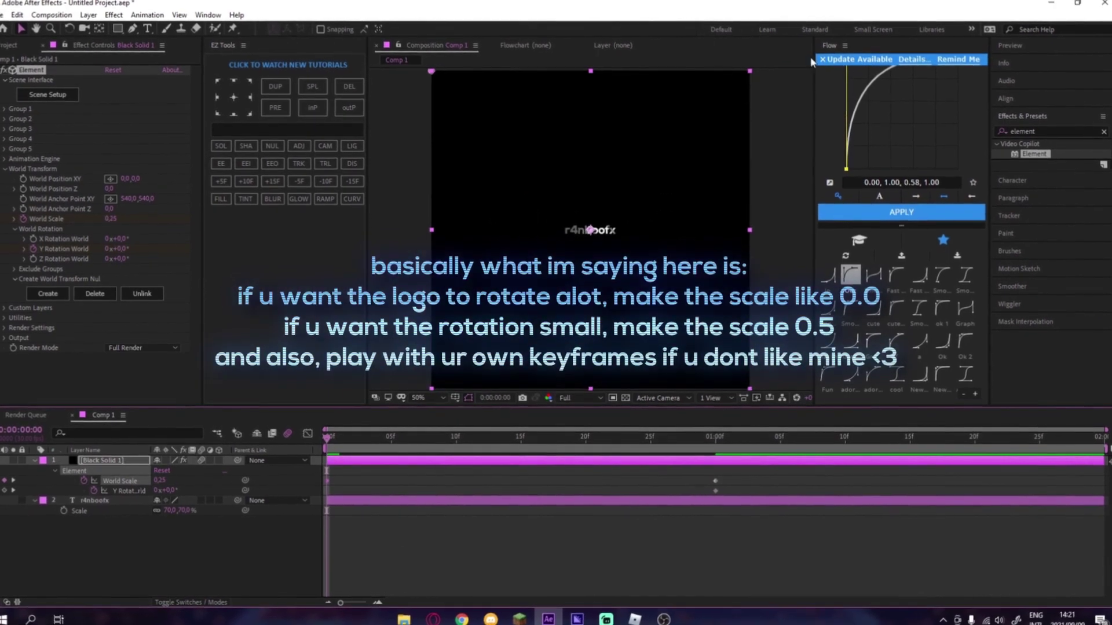
# - Dismiss the Flow update notice and set World Scale to 0.5 at the first frame
pyautogui.click(822, 59)
pyautogui.click(159, 481)
pyautogui.write('0,5')
pyautogui.press('Return')
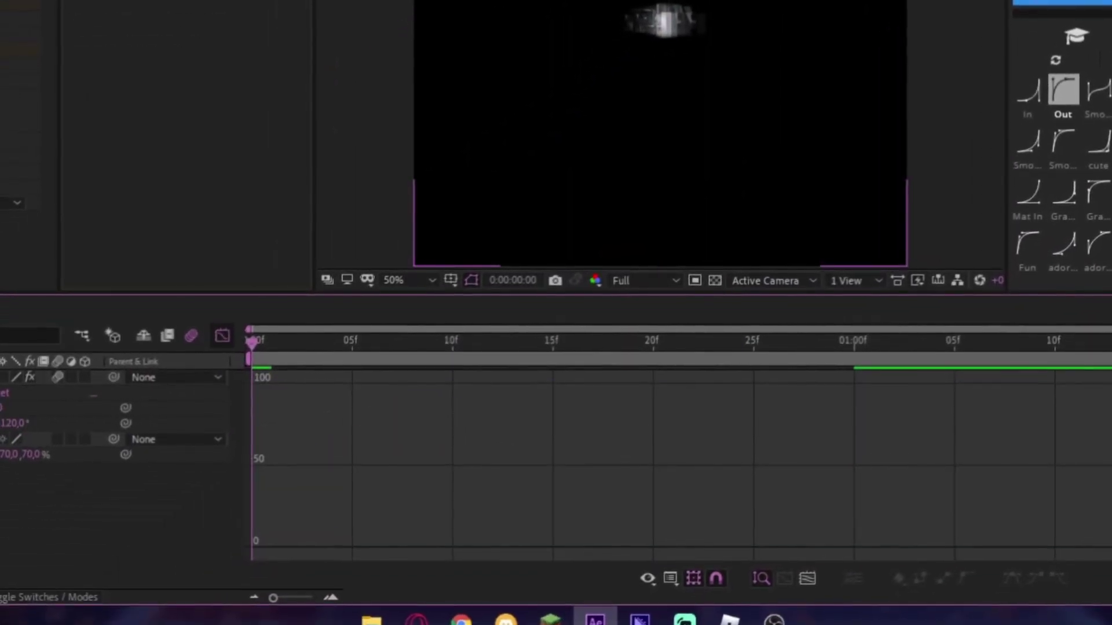
# - Inspect the World Scale easing curve in the graph editor and preview the rotation animation
pyautogui.doubleClick(451, 407)
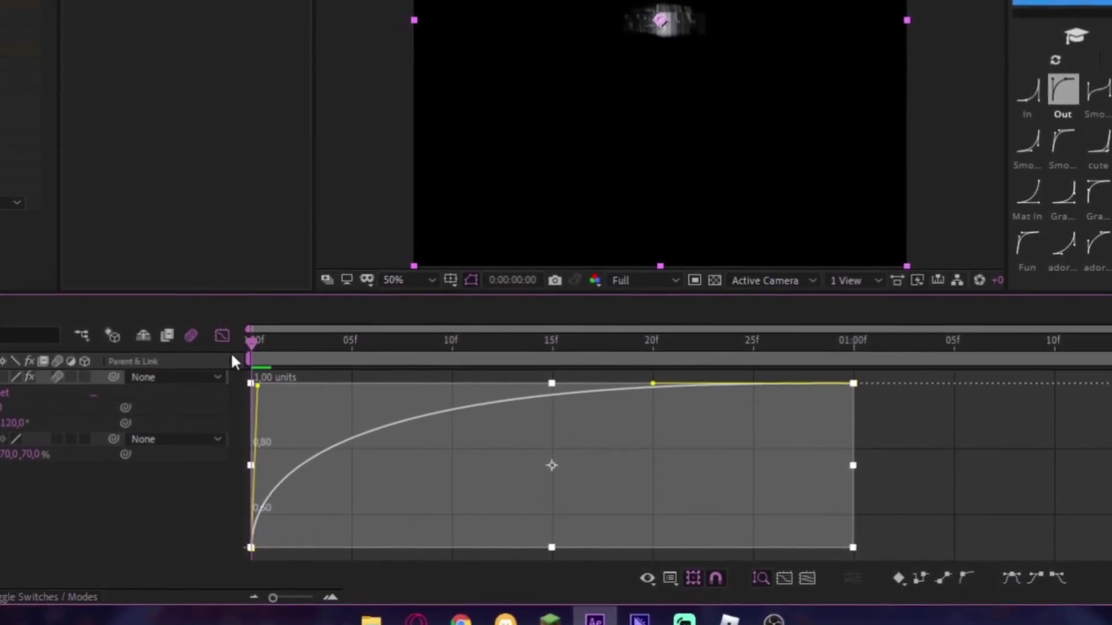
pyautogui.click(223, 336)
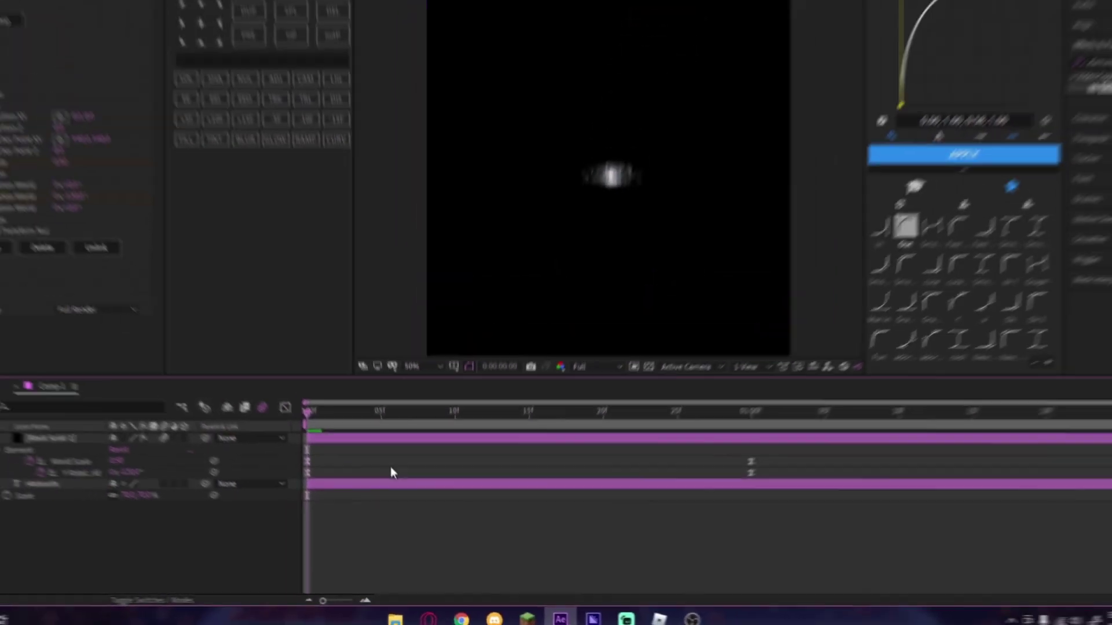
pyautogui.press('space')
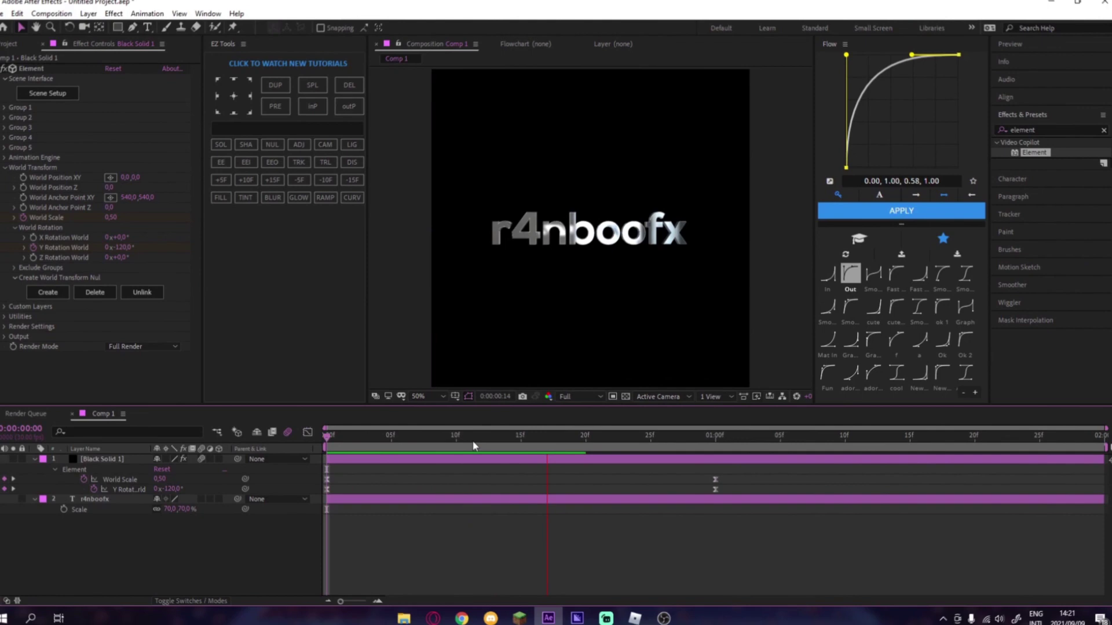
# - Enable Multi-Object in the Particle Look settings of Element's Group 1 on the black solid
pyautogui.click(513, 461)
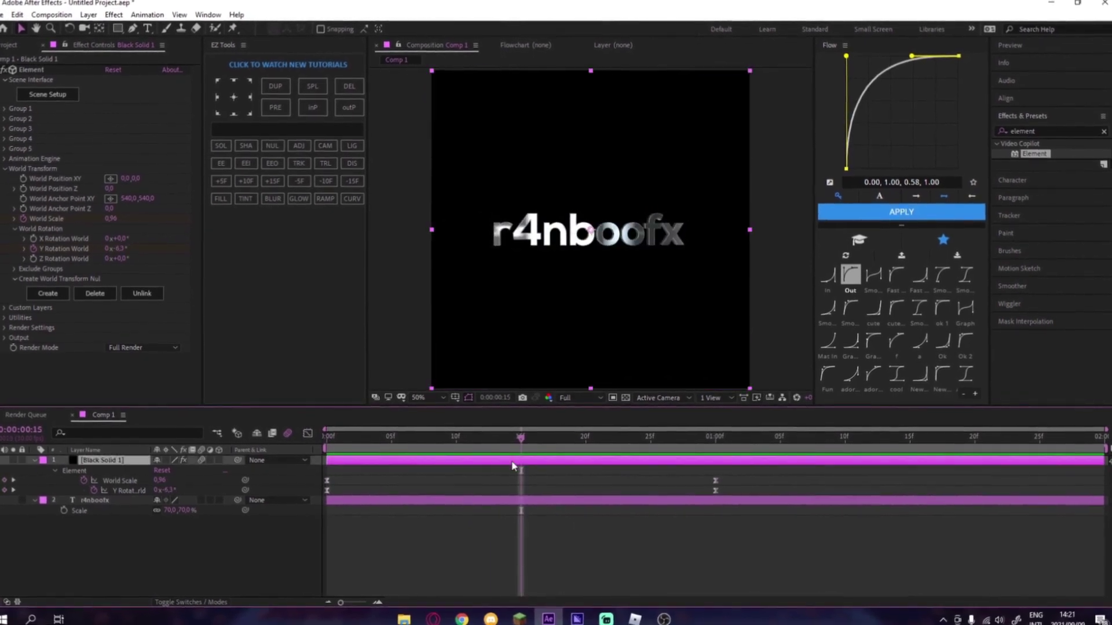
pyautogui.click(4, 167)
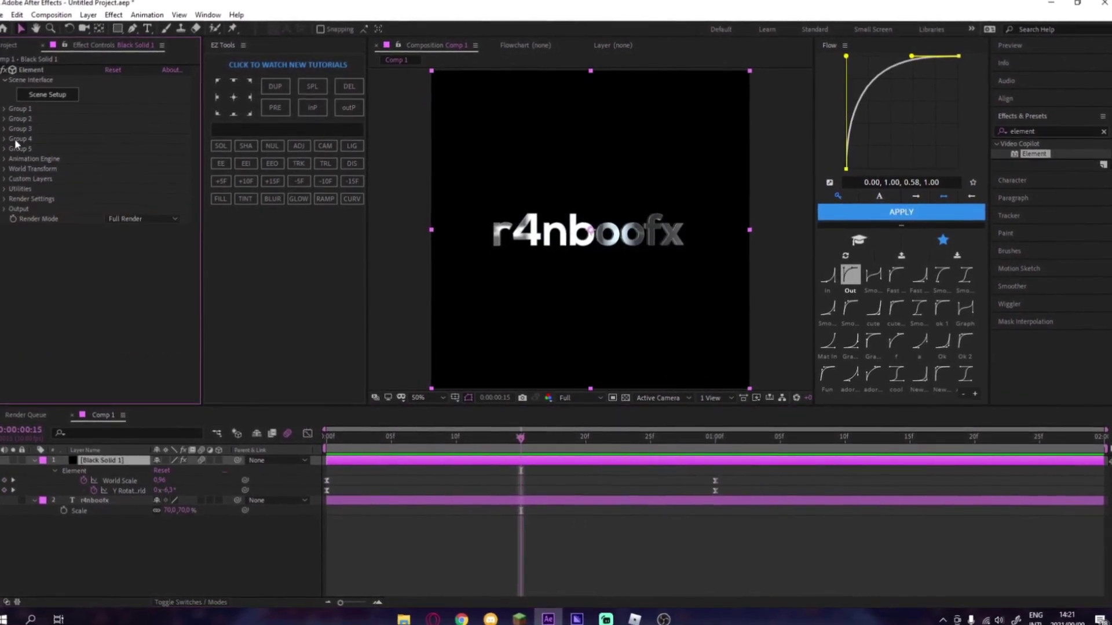
pyautogui.click(5, 107)
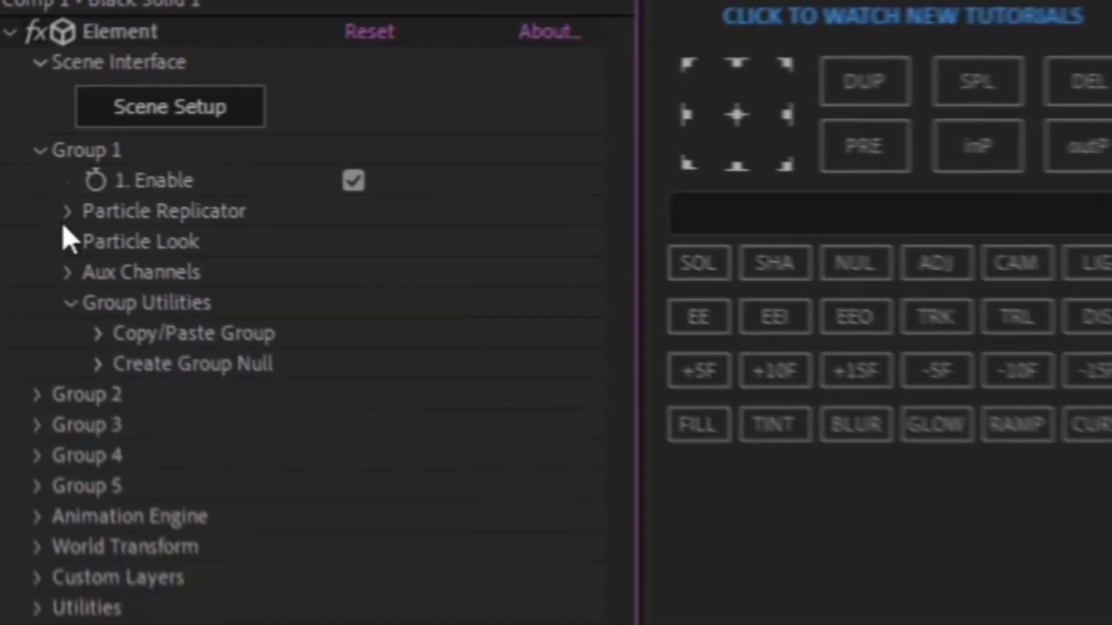
pyautogui.click(66, 240)
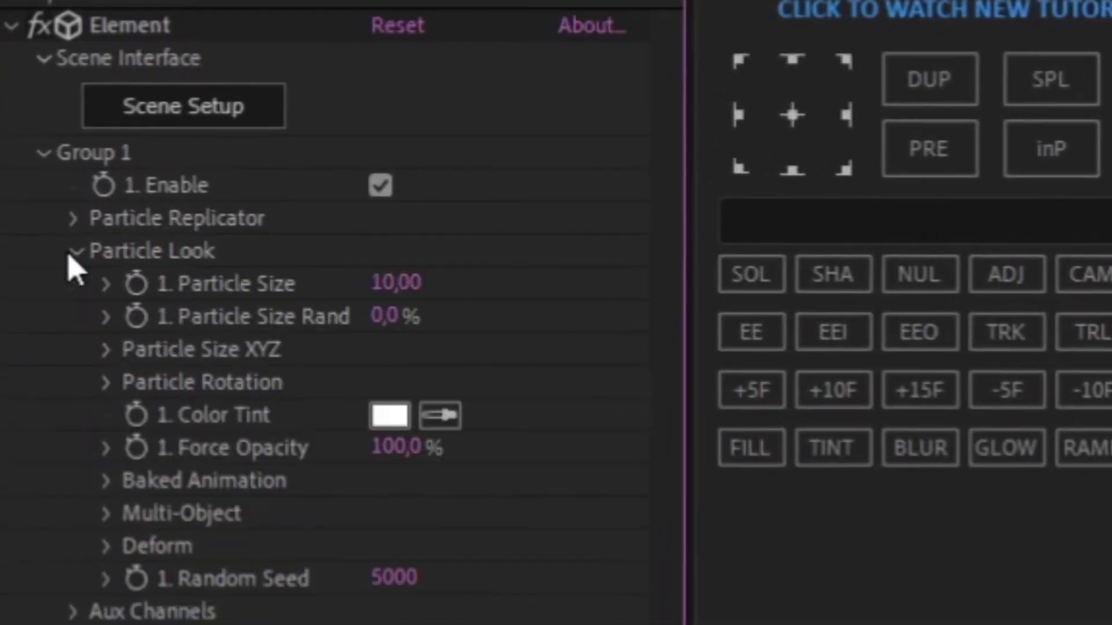
pyautogui.click(110, 512)
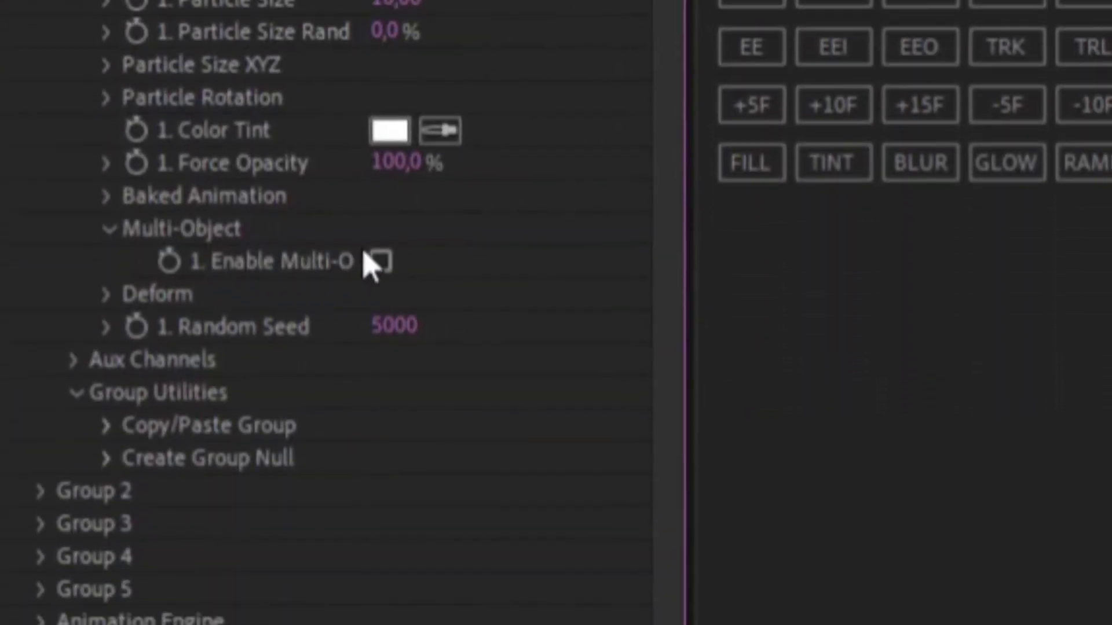
pyautogui.click(379, 260)
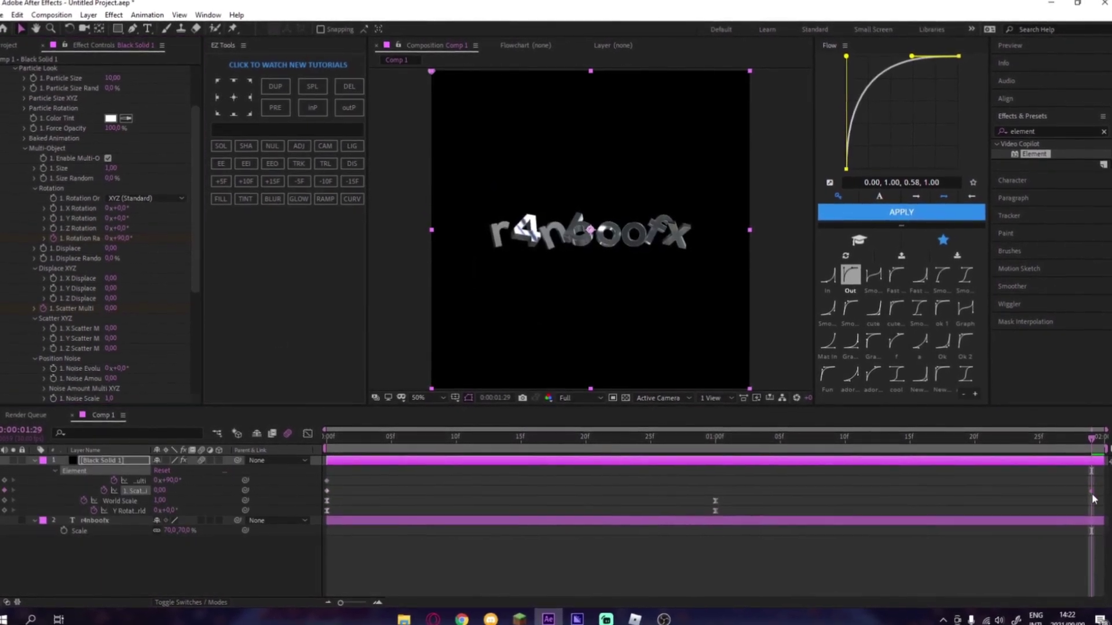
# - Move the ending Scatter Multi keyframe to 02:00f and preview the scatter animation
pyautogui.moveTo(1090, 490); pyautogui.dragTo(1103, 491)
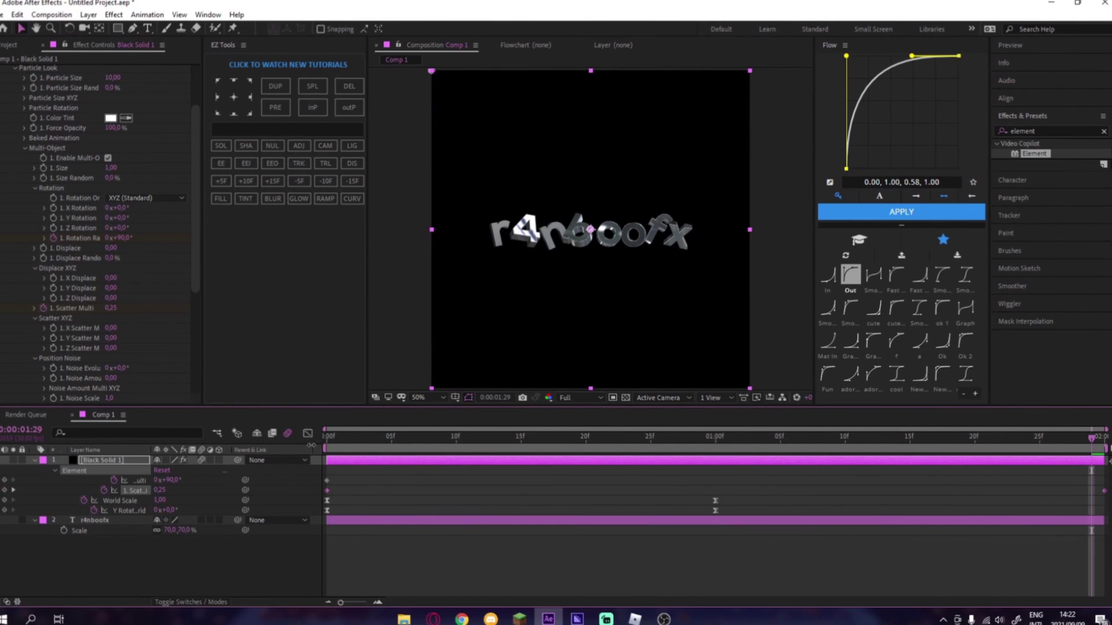
pyautogui.click(307, 434)
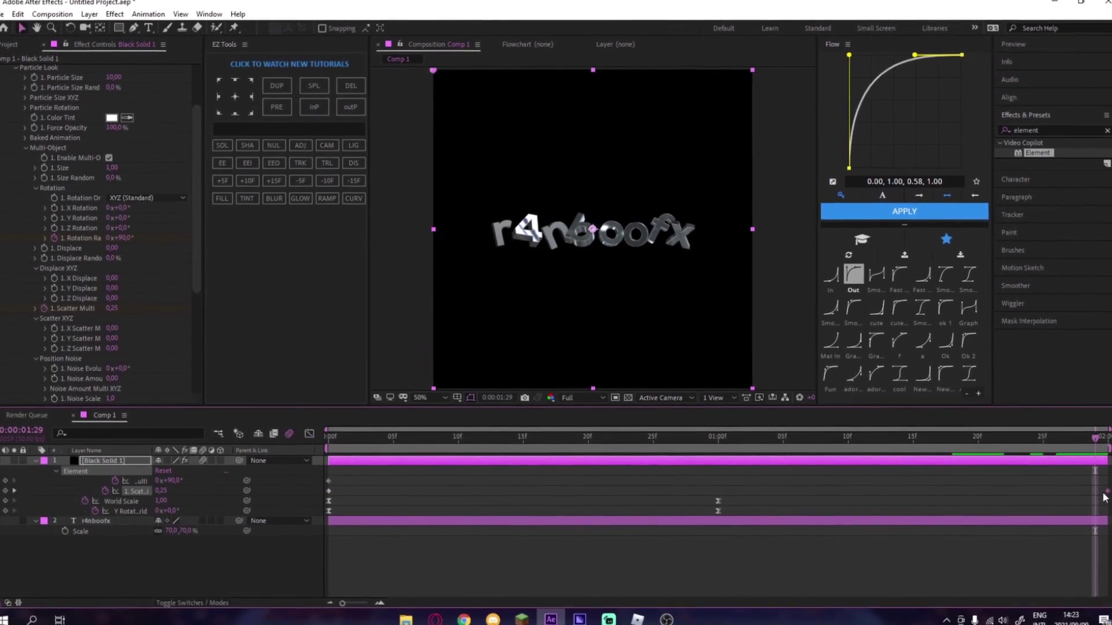
pyautogui.press('space')
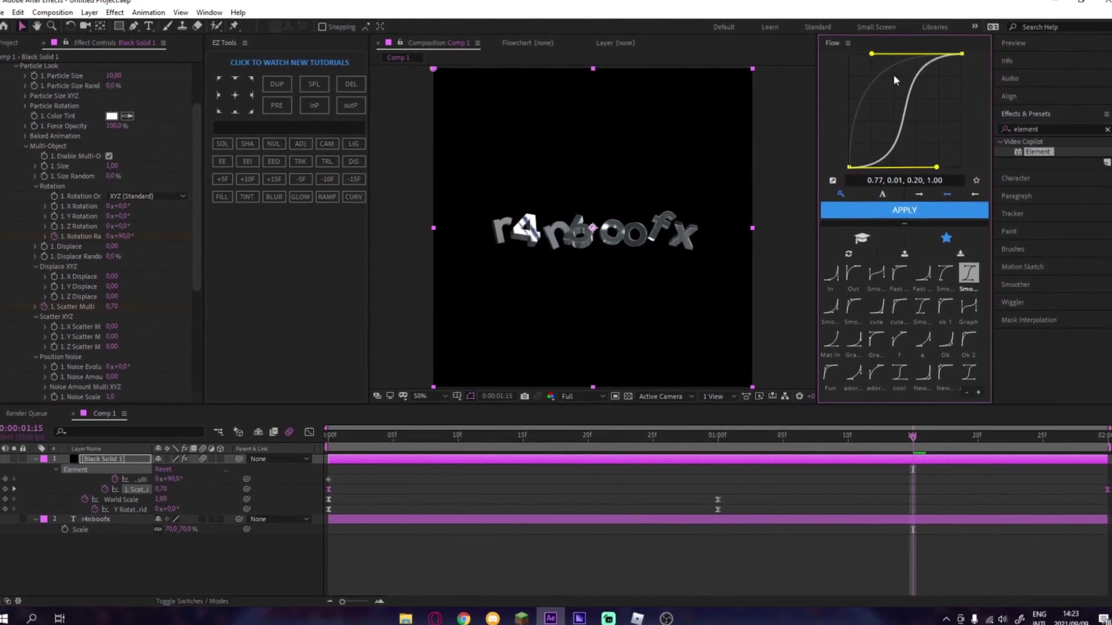
# - Move the starting Scatter Multi keyframe to 15f and the ending one to 01:15f
pyautogui.moveTo(328, 489); pyautogui.dragTo(518, 500)
pyautogui.press('space')
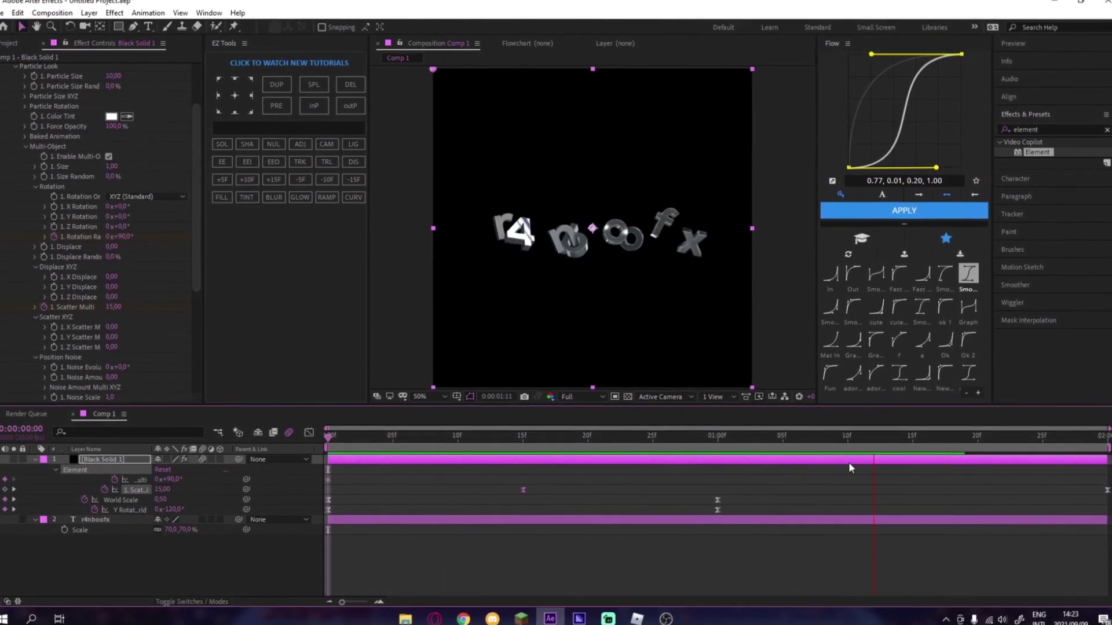
pyautogui.moveTo(1107, 489); pyautogui.dragTo(1055, 490)
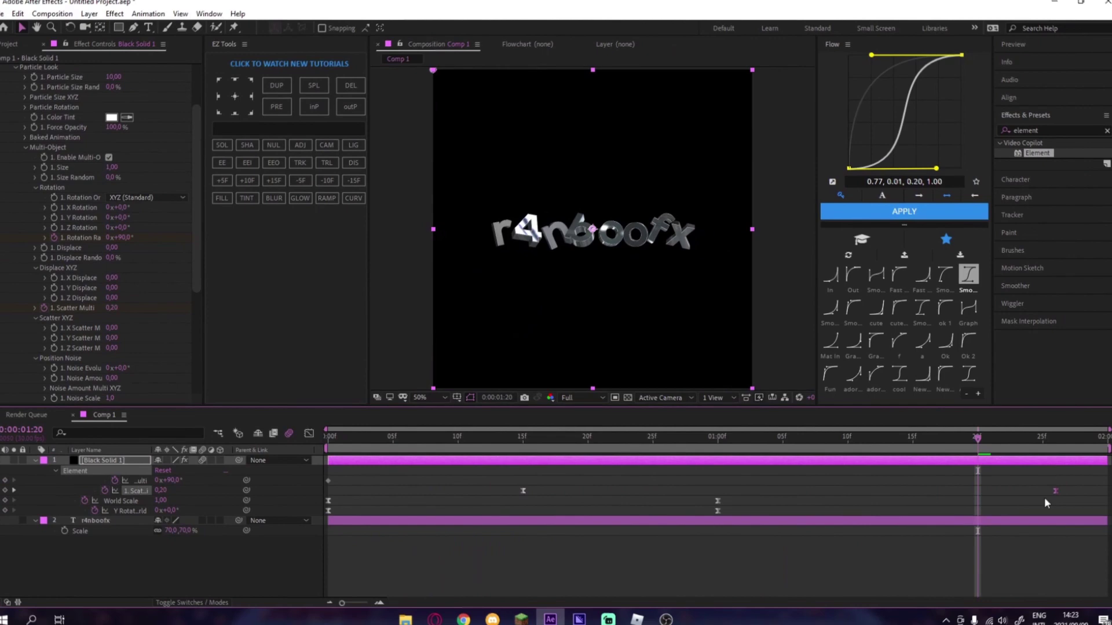
pyautogui.moveTo(927, 502); pyautogui.dragTo(915, 498)
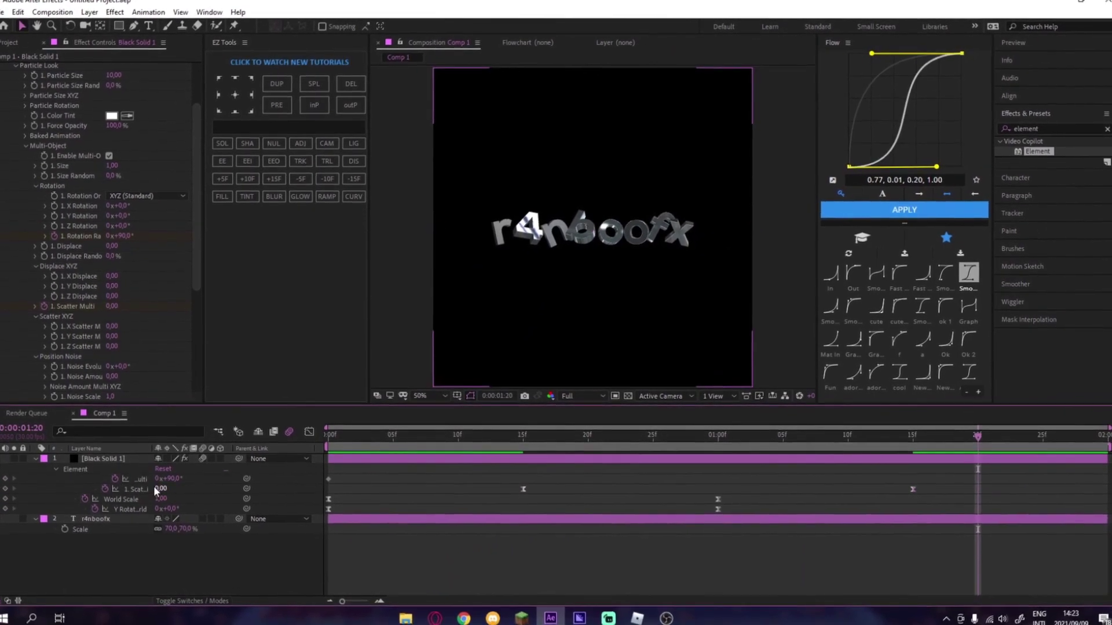
# - Apply the smooth 0.77, 0.01, 0.20, 1.00 Flow easing to the Scatter Multi keyframes and preview from the first frame
pyautogui.click(869, 213)
pyautogui.moveTo(720, 440); pyautogui.dragTo(328, 440)
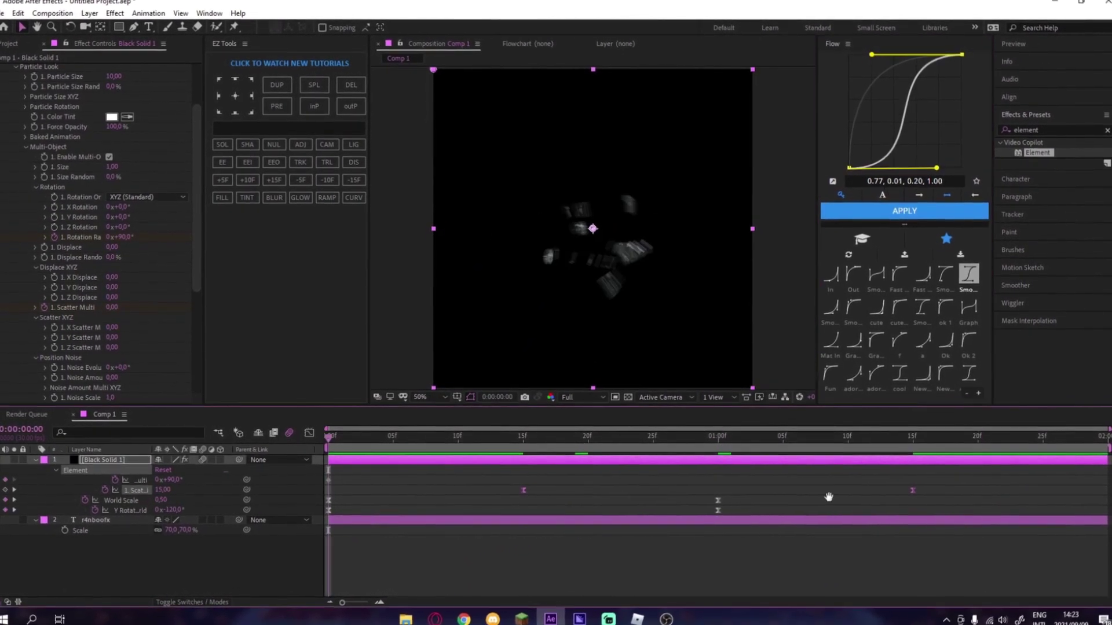
pyautogui.press('space')
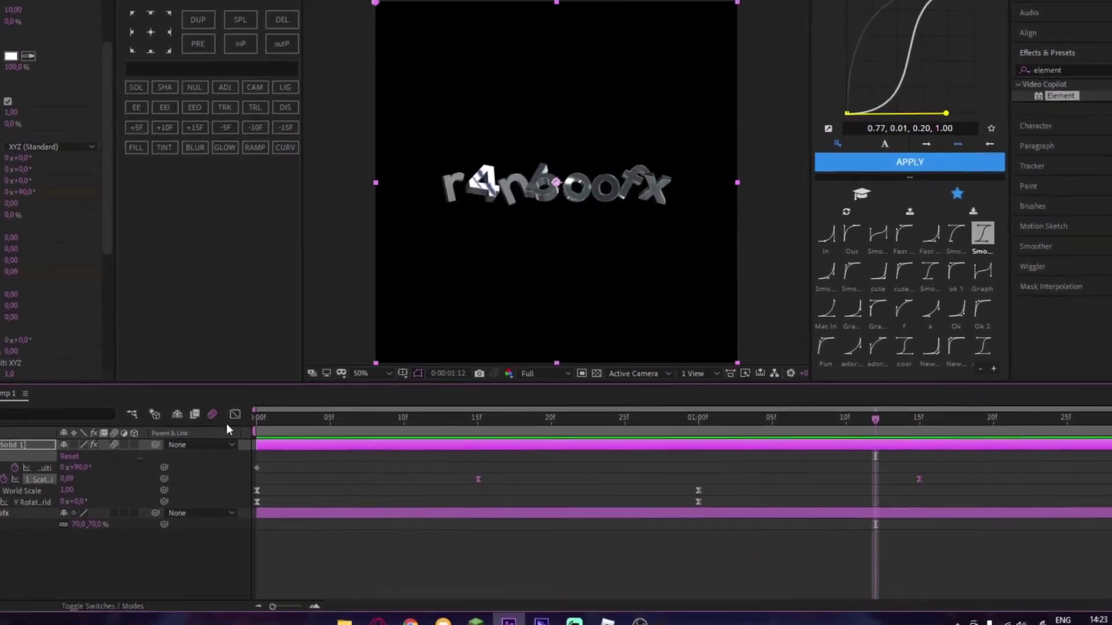
# - Inspect the Scatter Multi curve in the graph editor and preview the letters coming together
pyautogui.click(306, 431)
pyautogui.click(675, 483)
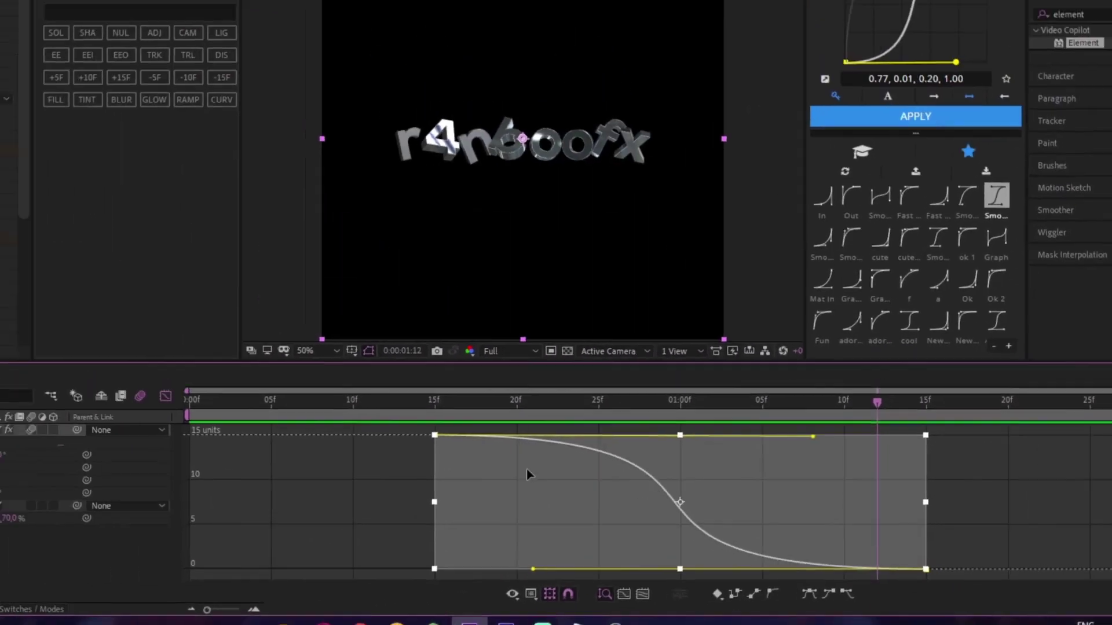
pyautogui.click(174, 403)
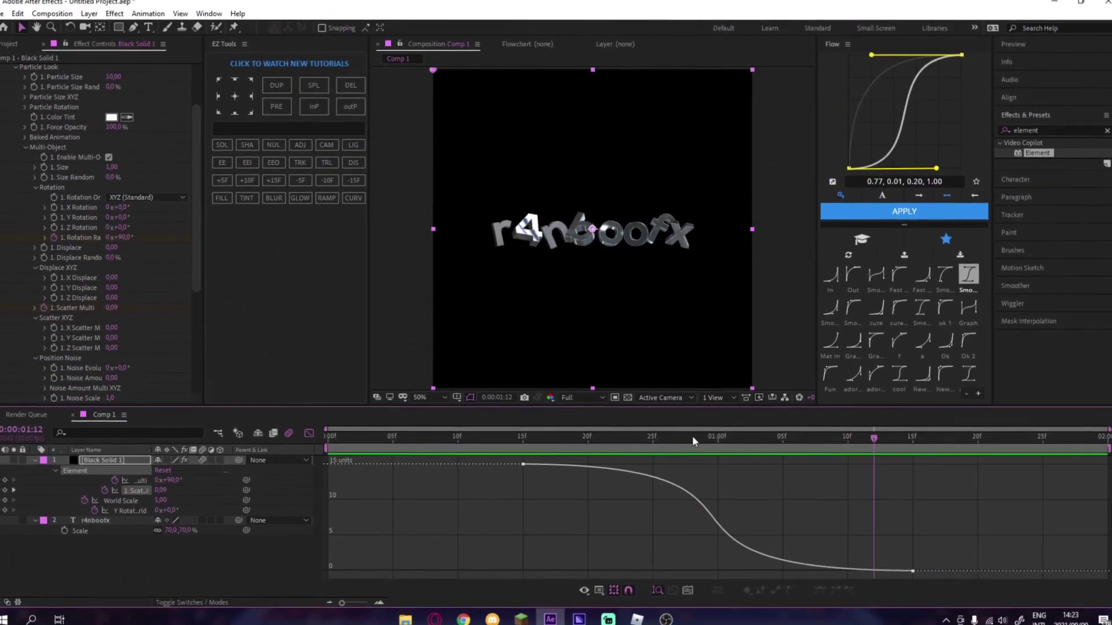
pyautogui.press('space')
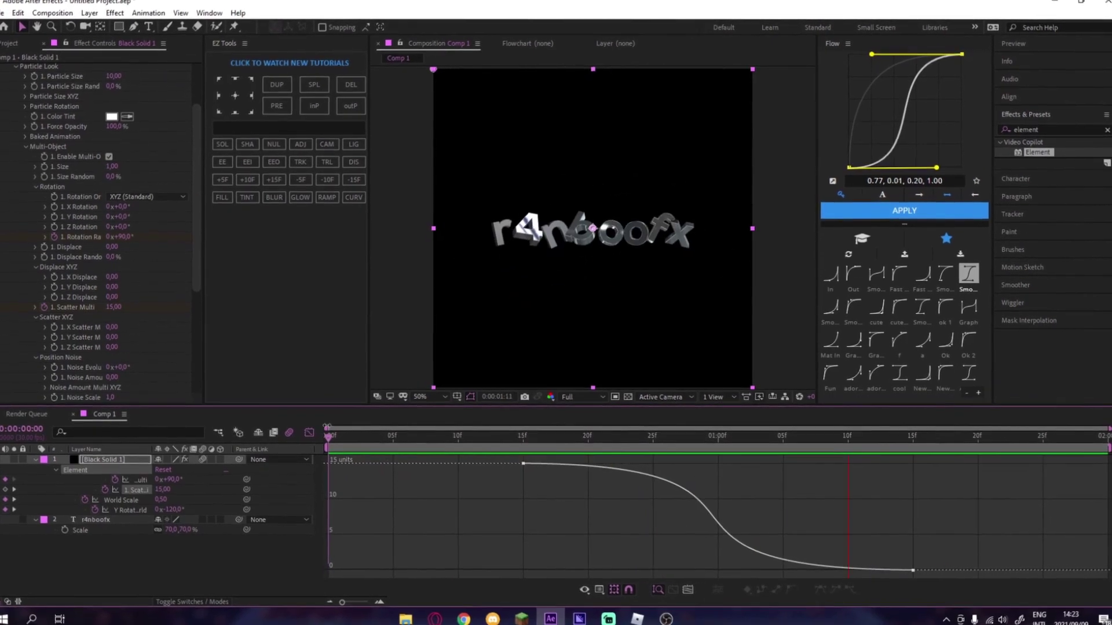
pyautogui.click(309, 433)
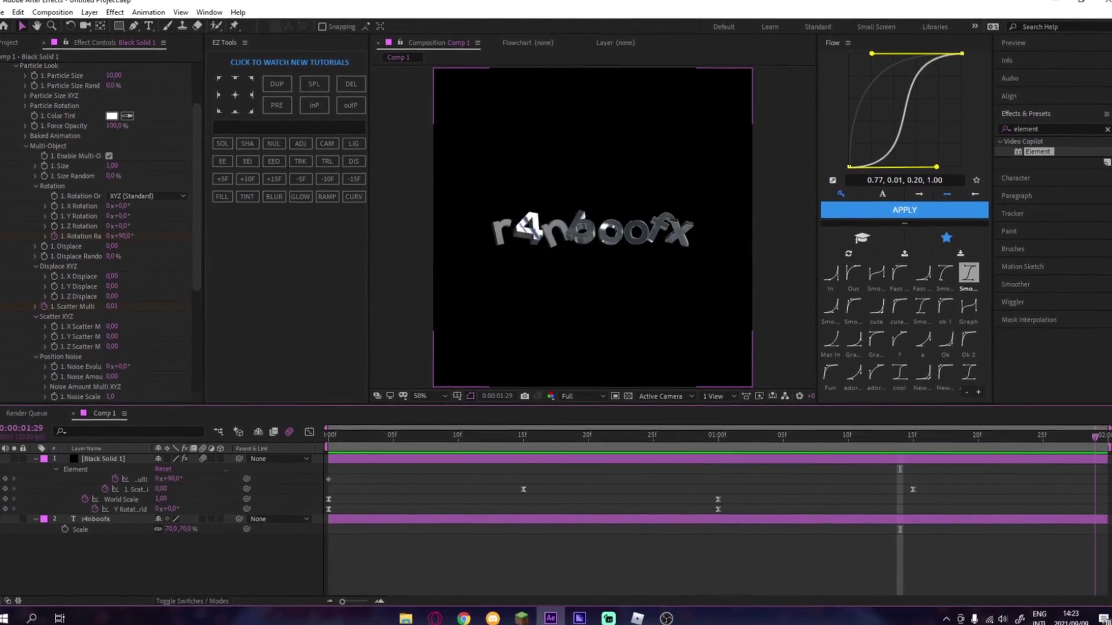
# - At 0:00:01:29, set Y Rotation World to 120° and World Scale to 0.5
pyautogui.moveTo(172, 509); pyautogui.dragTo(250, 505)
pyautogui.click(179, 510)
pyautogui.write('1')
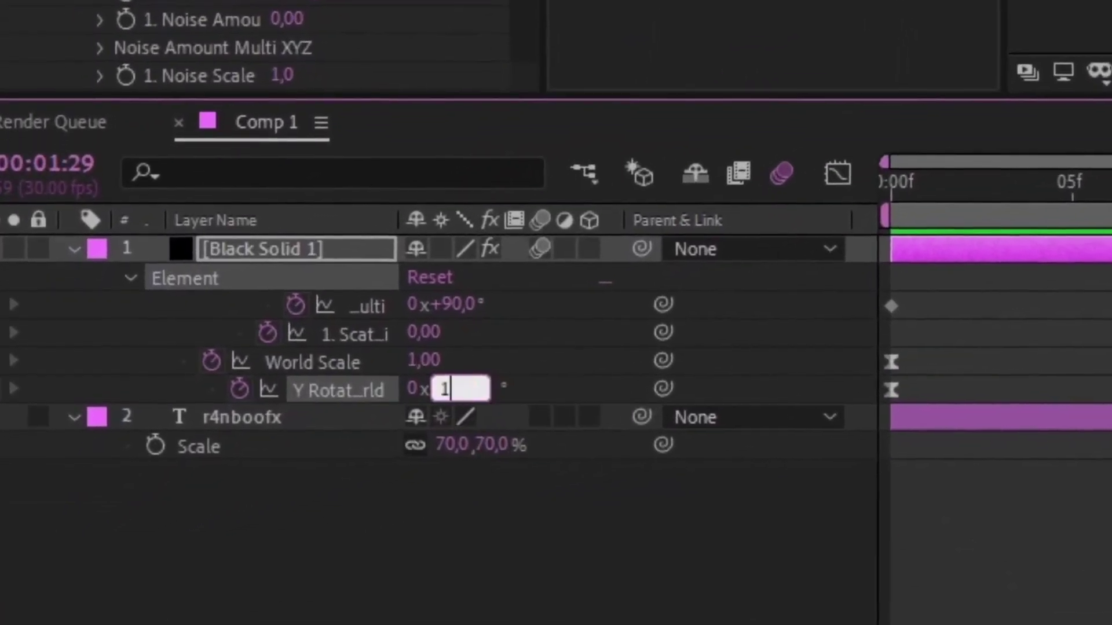
pyautogui.write('20')
pyautogui.press('Return')
pyautogui.click(425, 361)
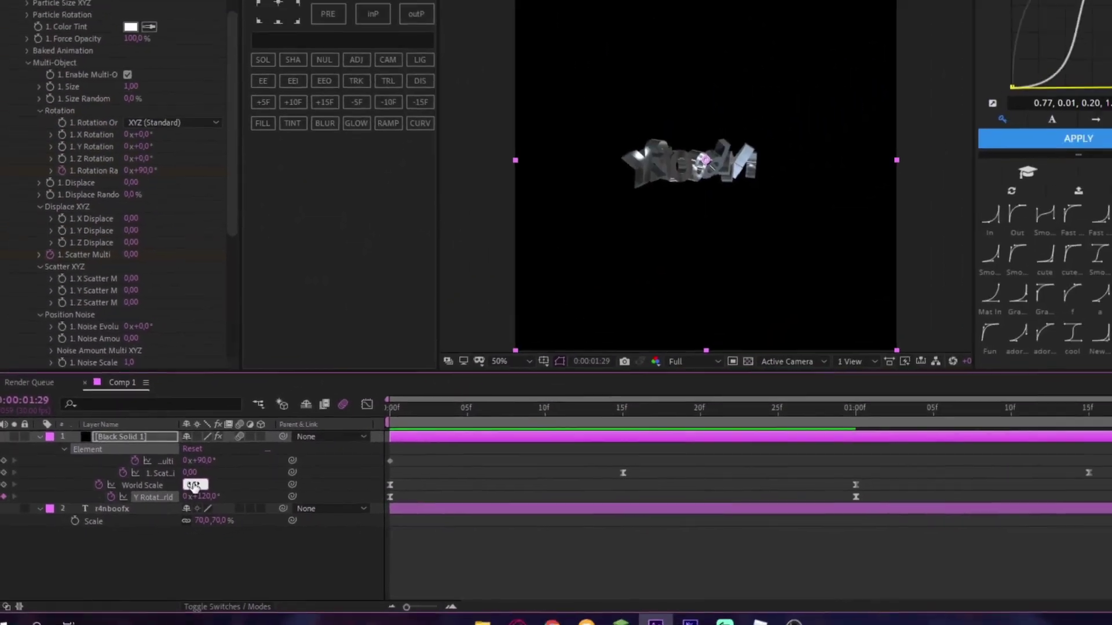
pyautogui.press('Return')
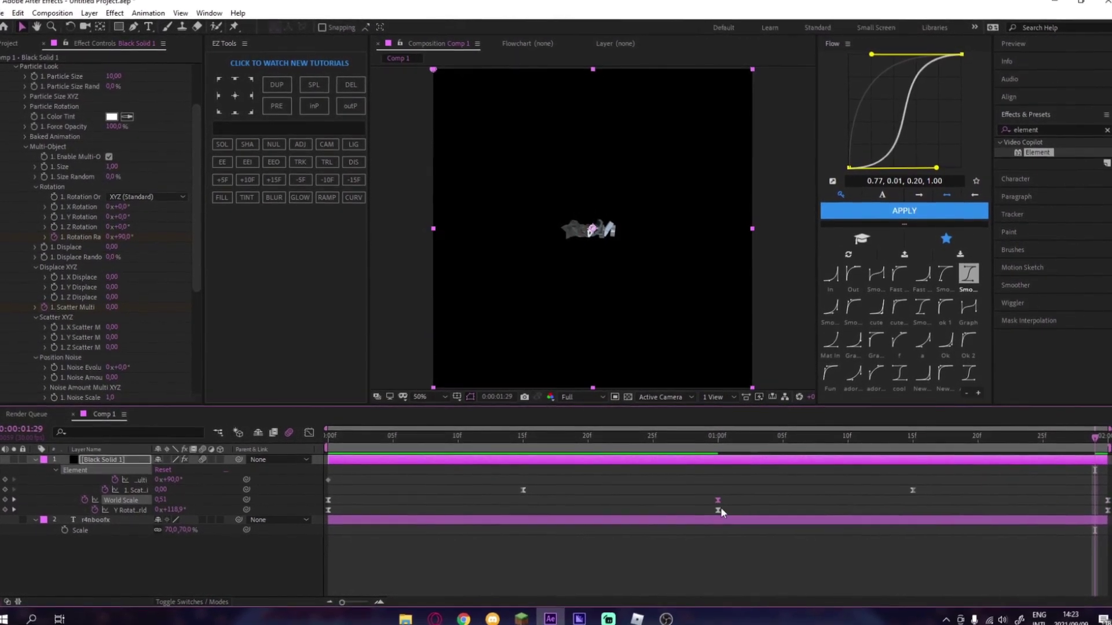
# - Apply Flow's In easing preset to the World Scale and Y Rotation World keyframes between 01:00f and the end
pyautogui.keyDown('shift'); pyautogui.click(718, 510); pyautogui.keyUp('shift')
pyautogui.doubleClick(1107, 499)
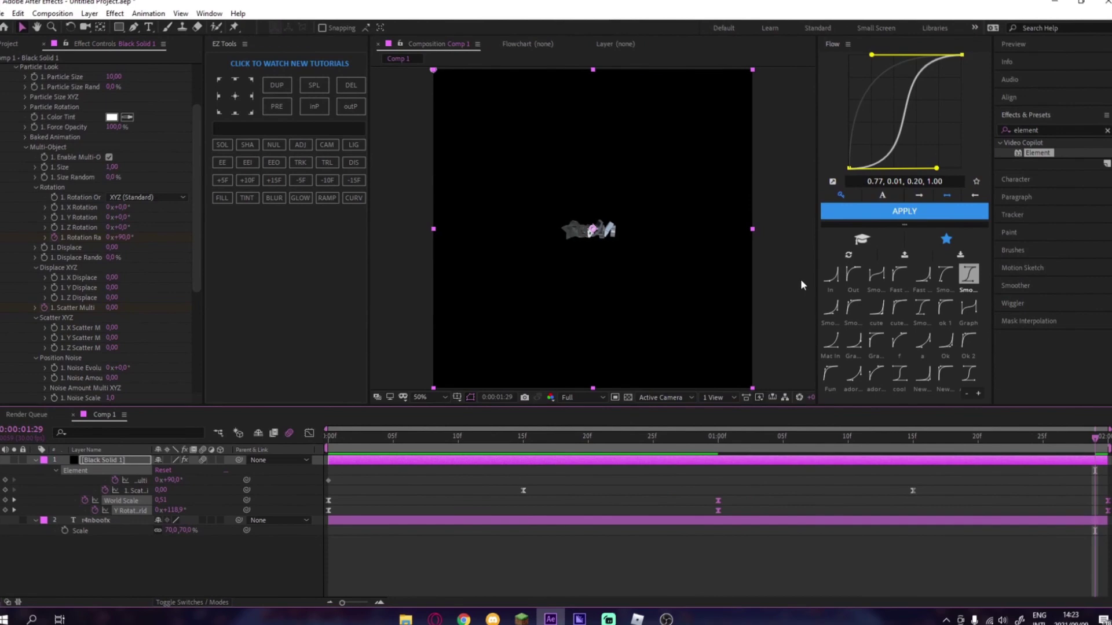
pyautogui.click(830, 273)
# - Review the World Scale and Y Rotation World curves in the graph editor and preview the whole animation
pyautogui.click(310, 433)
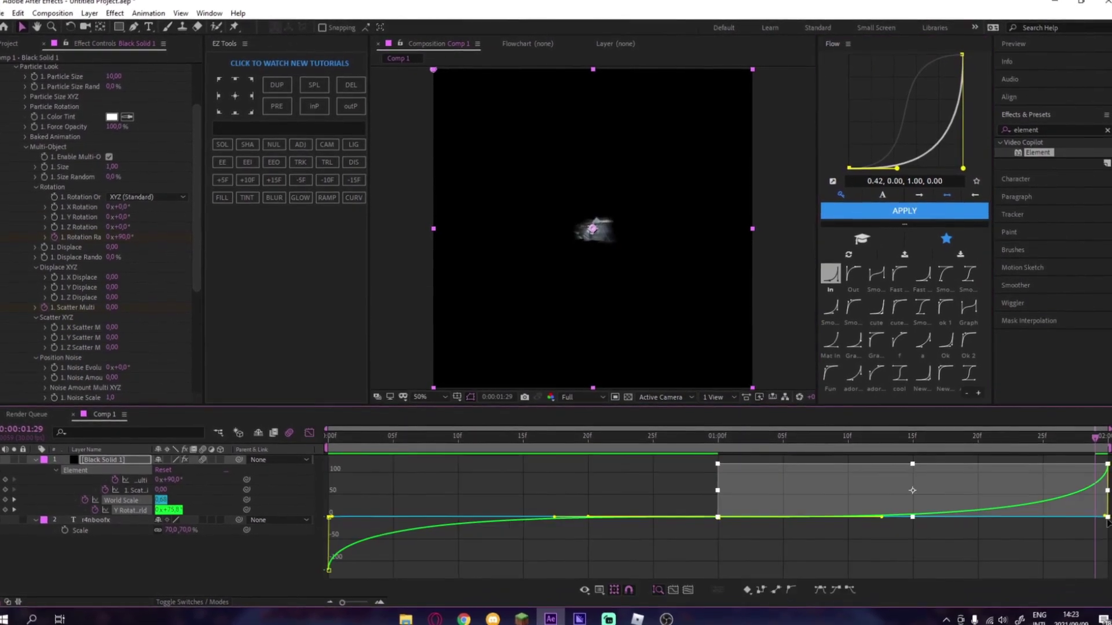
pyautogui.press('space')
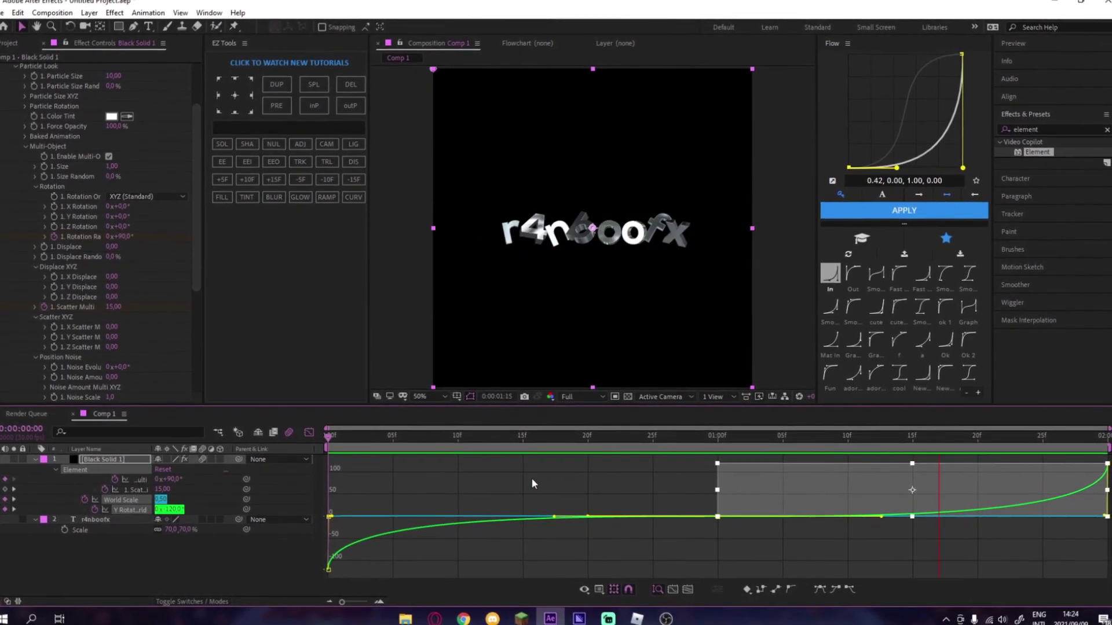
pyautogui.press('space')
pyautogui.click(442, 485)
pyautogui.click(308, 434)
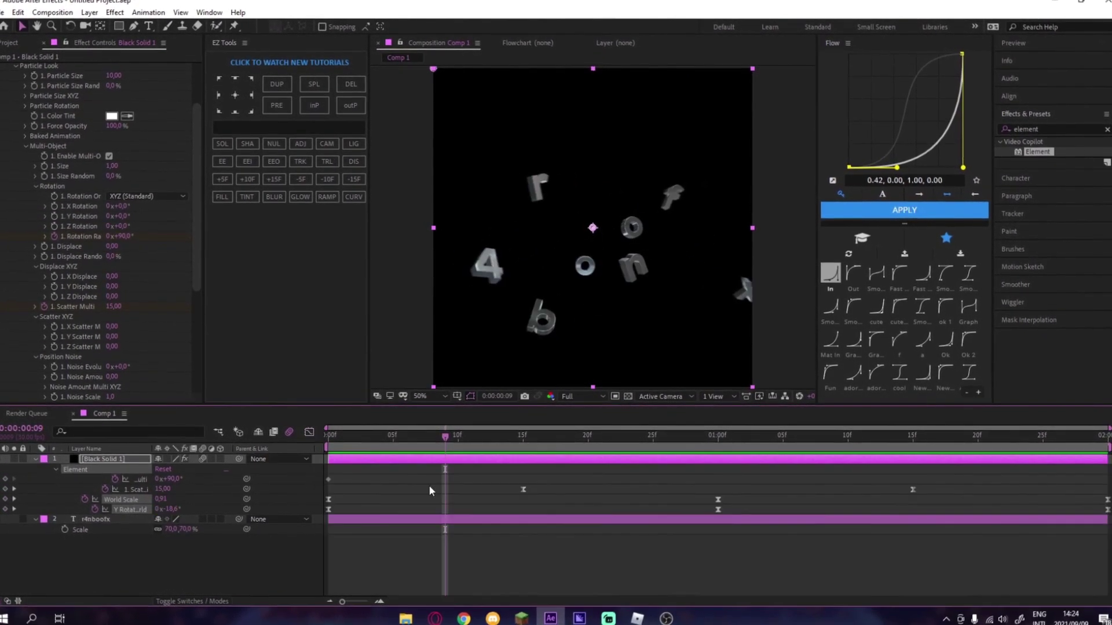
# - In Element's render settings, enable Ambient Occlusion on the black solid and set SSAO Intensity to 25
pyautogui.press('u')
pyautogui.scroll(3, 7, 154)
pyautogui.click(5, 106)
pyautogui.click(7, 196)
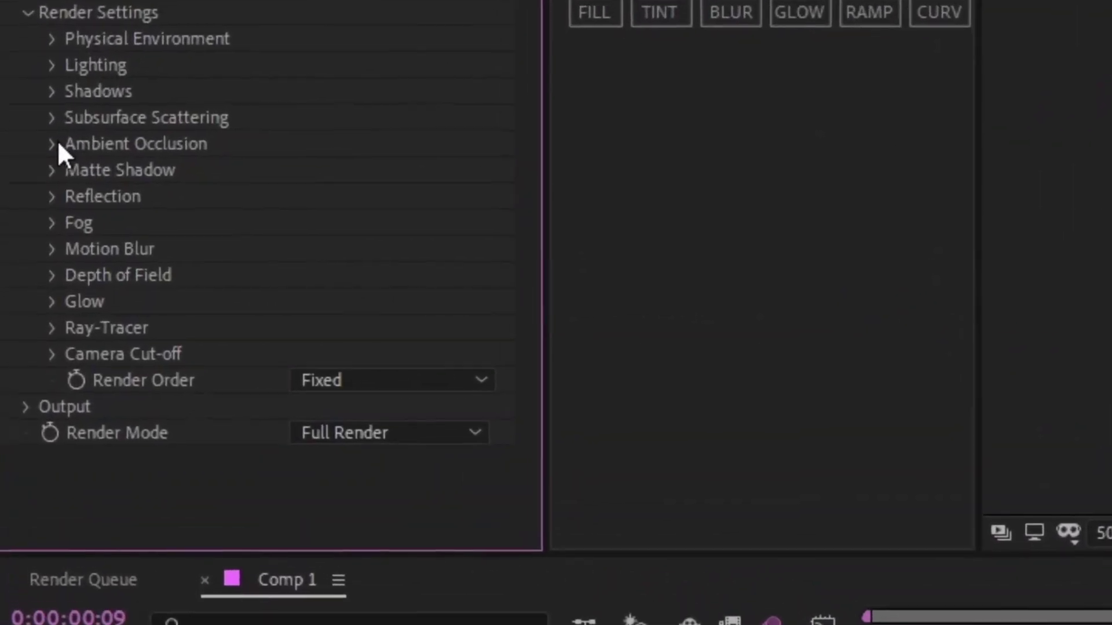
pyautogui.click(19, 235)
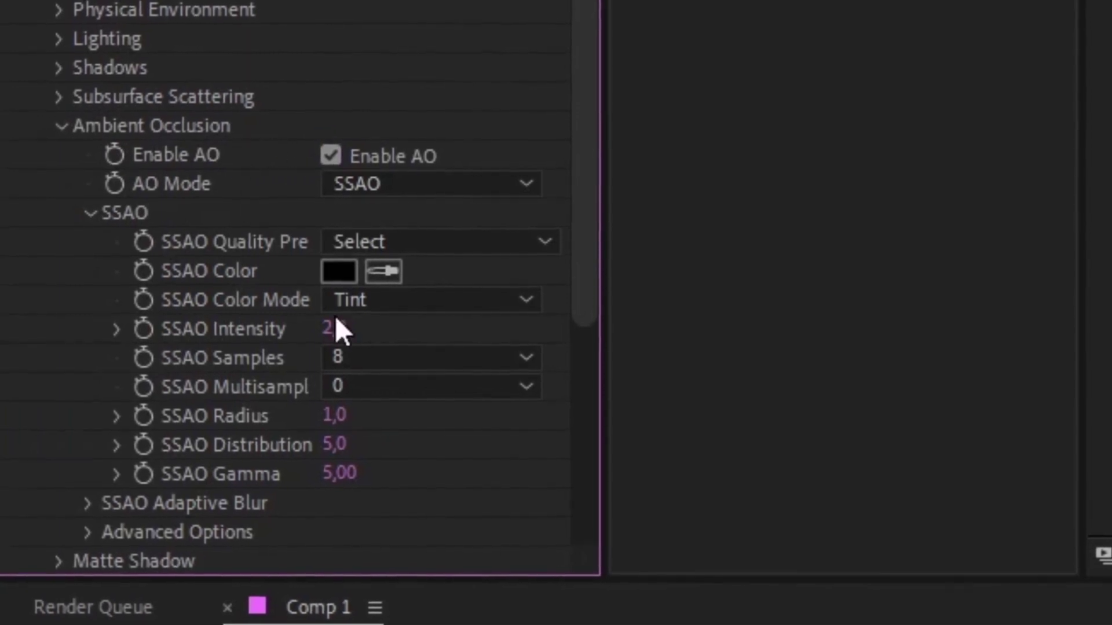
pyautogui.click(335, 328)
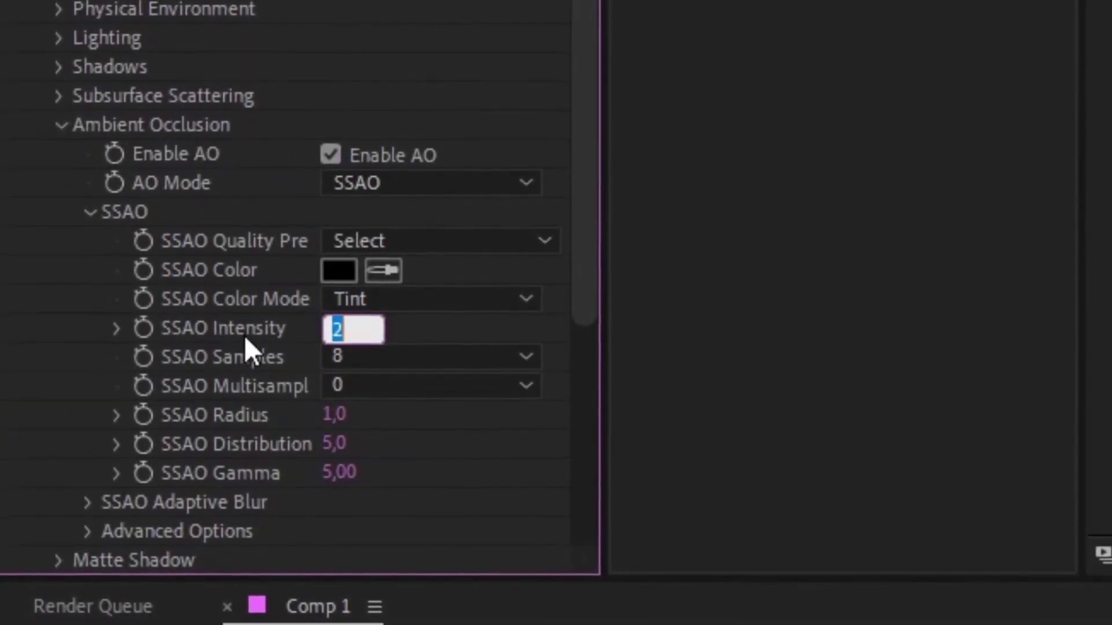
pyautogui.write('7.5')
pyautogui.press('Return')
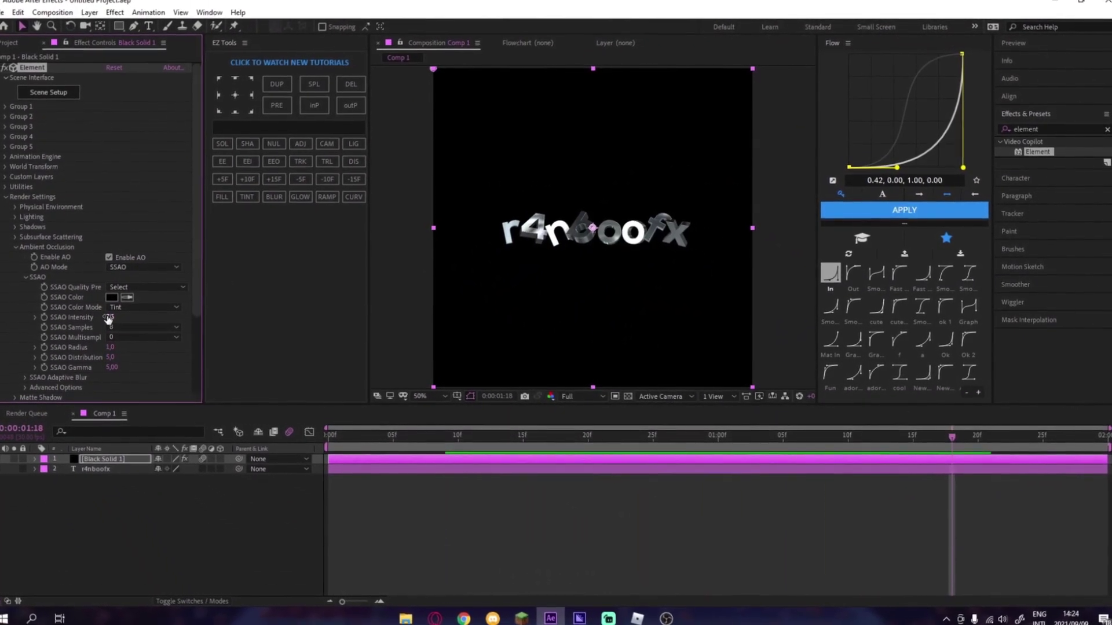
pyautogui.moveTo(110, 318); pyautogui.dragTo(146, 318)
pyautogui.click(111, 318)
pyautogui.write('25')
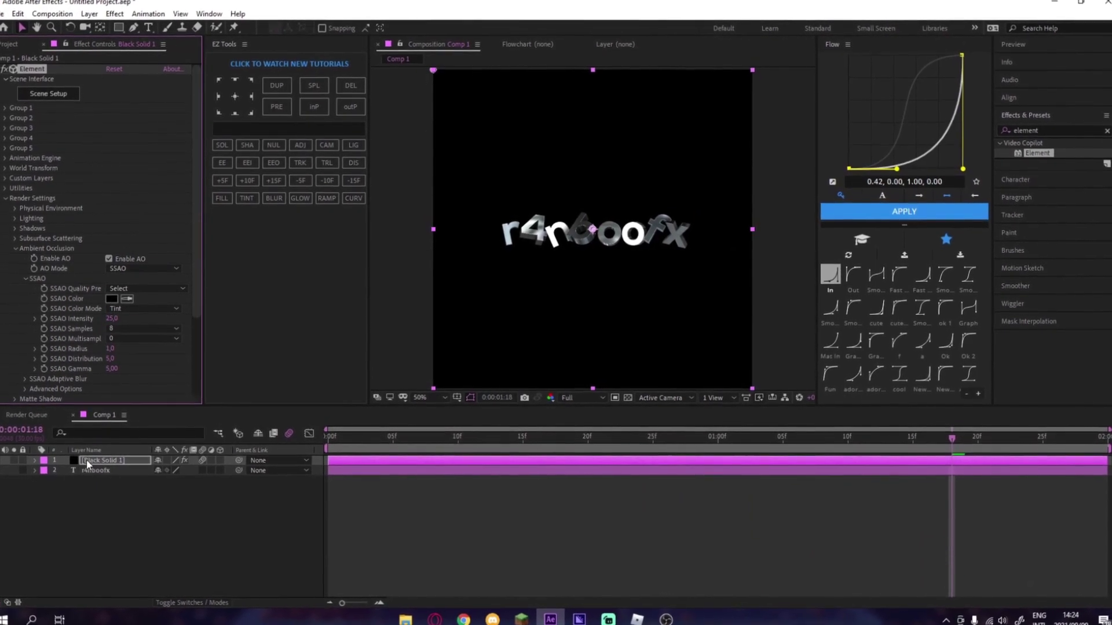
# - Pre-compose the black solid and text layers together, moving all attributes, and duplicate the resulting pre-comp
pyautogui.rightClick(95, 470)
pyautogui.click(138, 414)
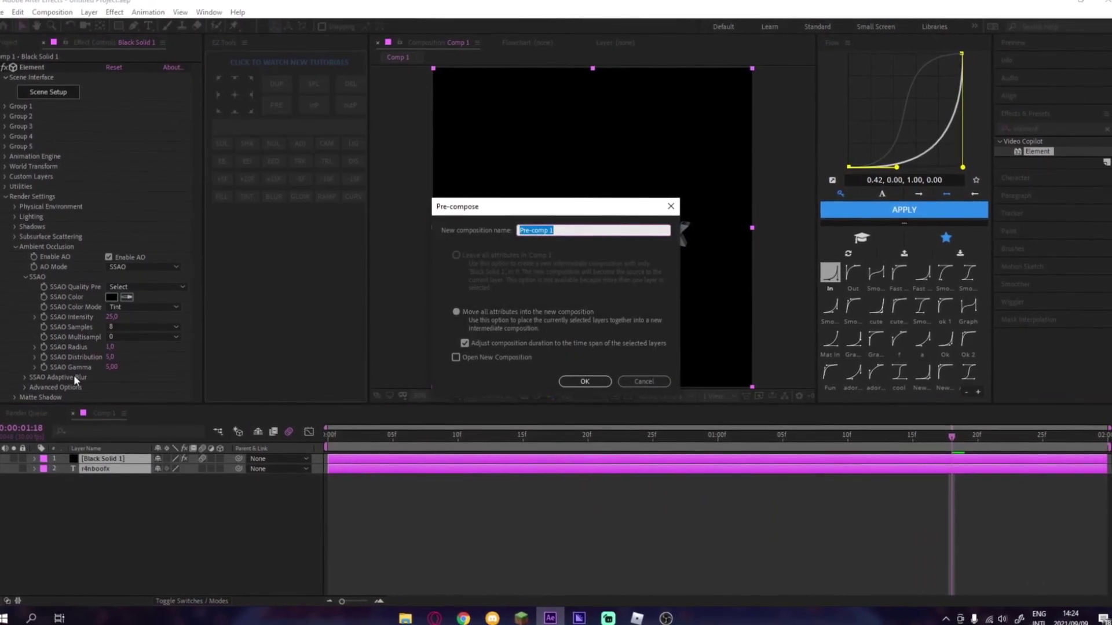
pyautogui.click(563, 381)
pyautogui.hotkey('ctrl', 'd')
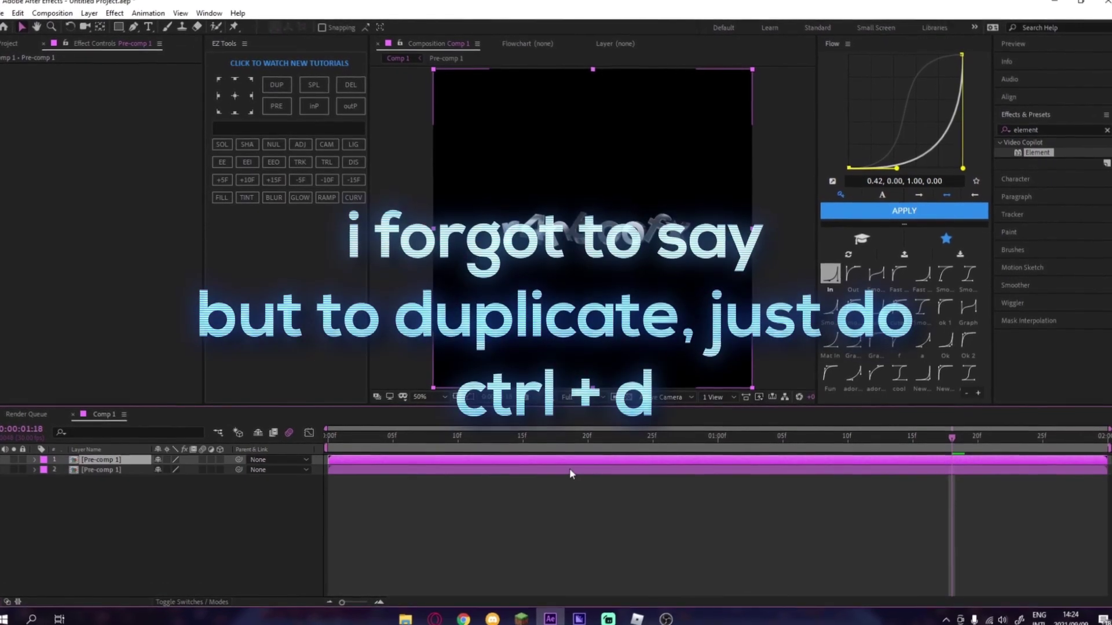
# - Apply the S_Glow effect to the lower pre-comp copy and set its Brightness to 1
pyautogui.click(570, 469)
pyautogui.click(1050, 128)
pyautogui.doubleClick(1050, 128)
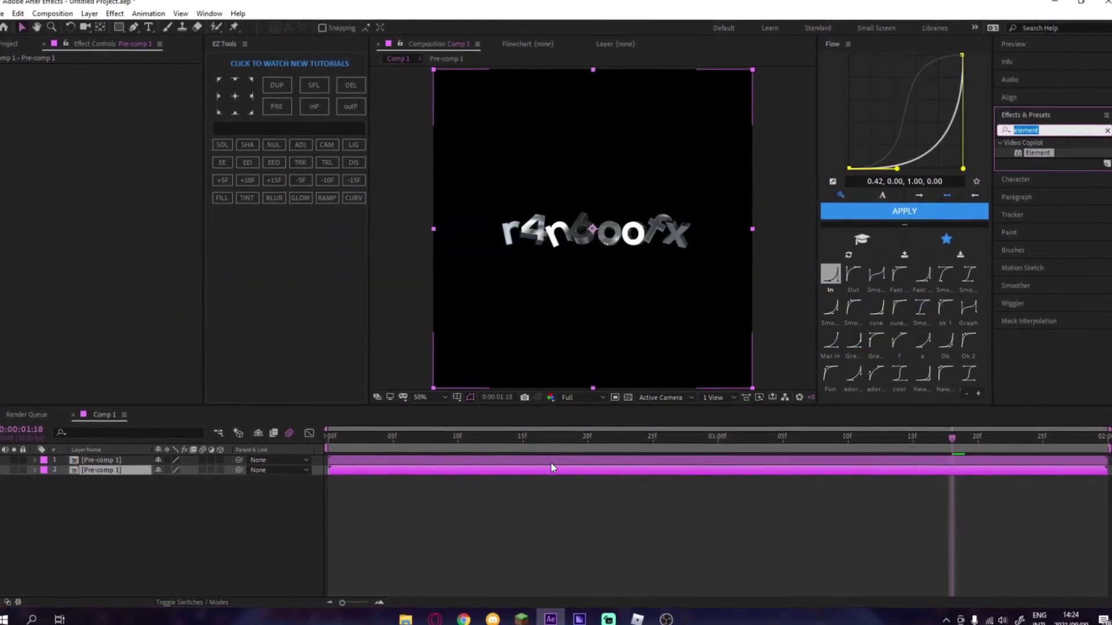
pyautogui.write('s_')
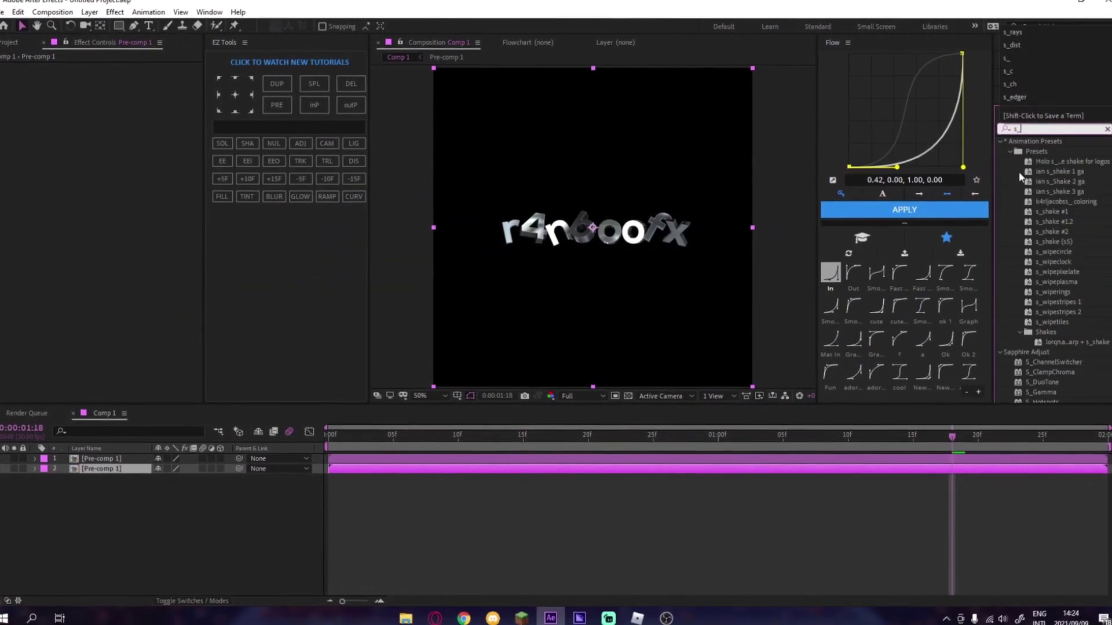
pyautogui.write('glow')
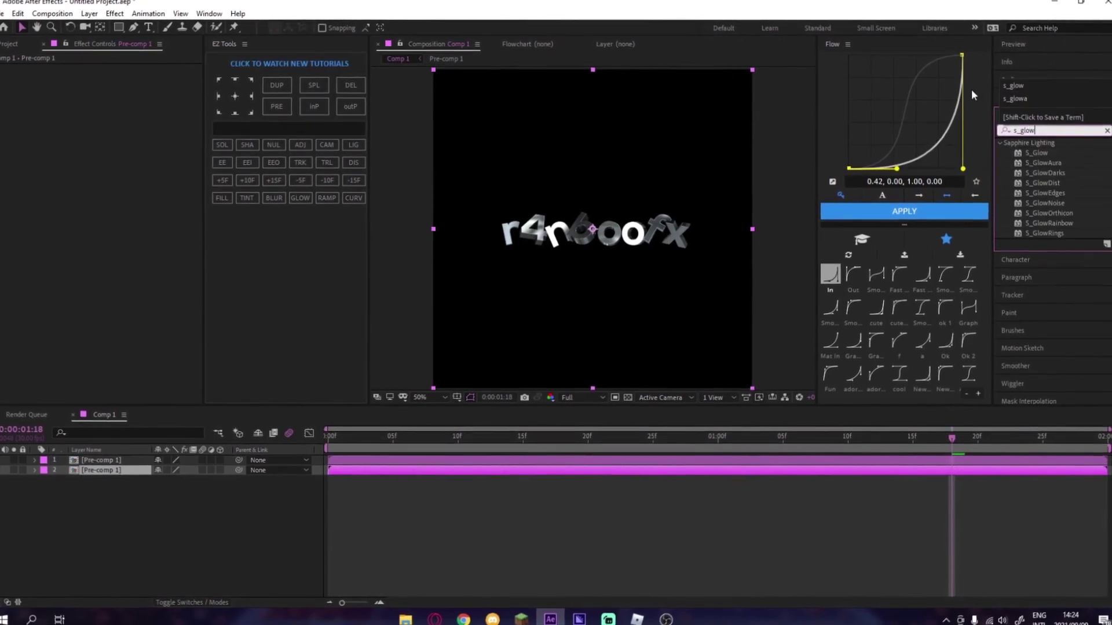
pyautogui.doubleClick(1037, 151)
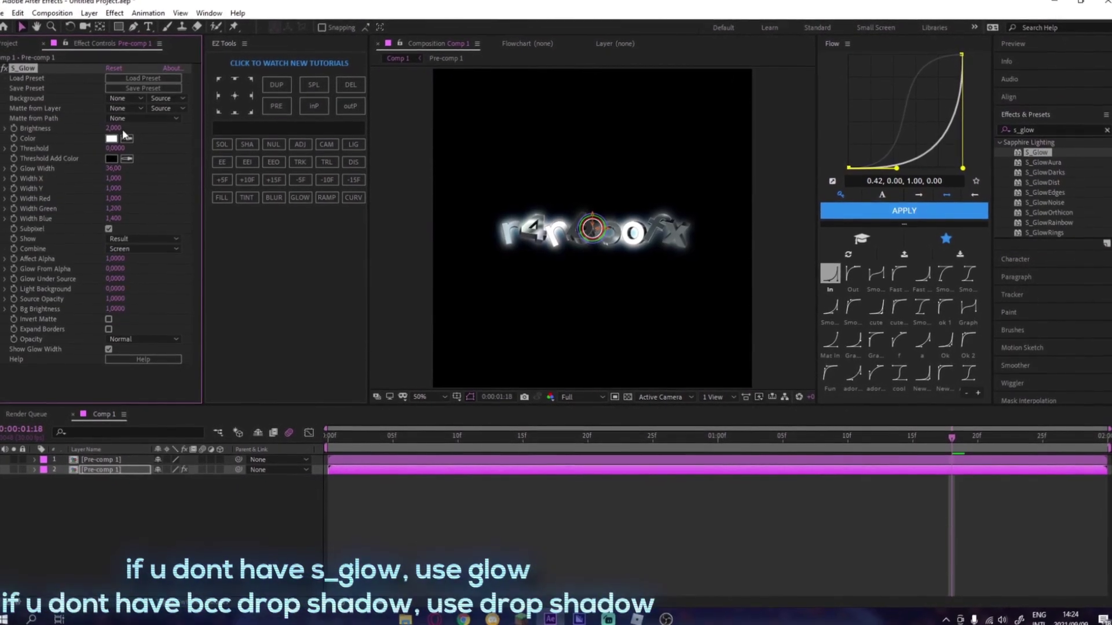
pyautogui.click(119, 129)
pyautogui.write('1')
pyautogui.press('Return')
pyautogui.click(593, 489)
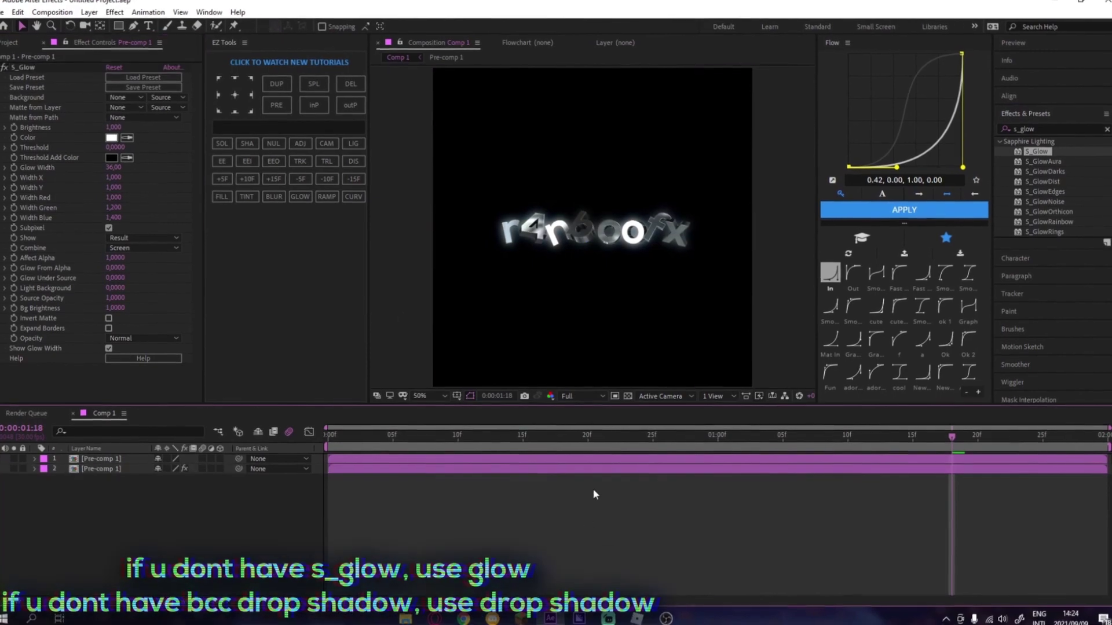
# - Preview the glowing text animation from the beginning of the composition
pyautogui.moveTo(620, 438); pyautogui.dragTo(304, 439)
pyautogui.press('space')
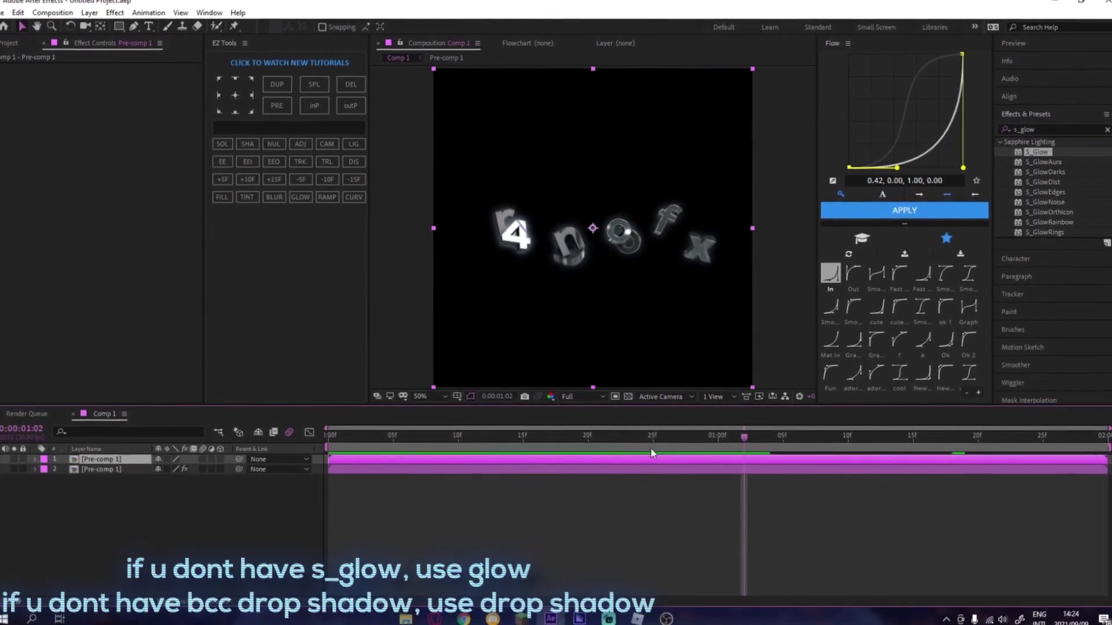
pyautogui.click(721, 352)
# - Apply the BCC Drop Shadow effect to the upper pre-comp copy with its default settings
pyautogui.click(1061, 128)
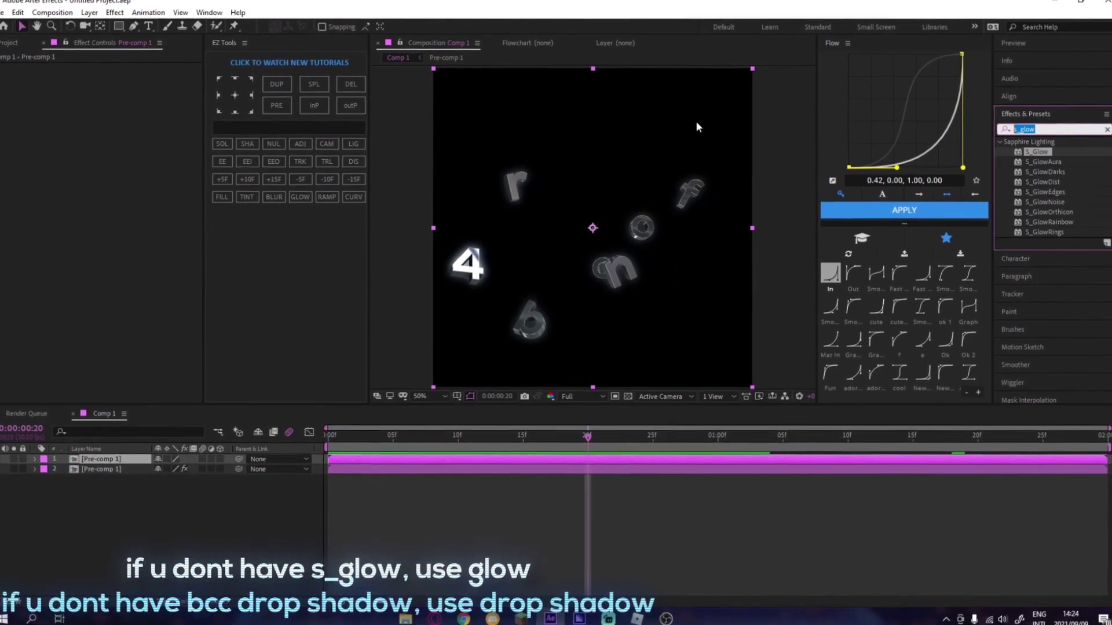
pyautogui.write('bcc dr')
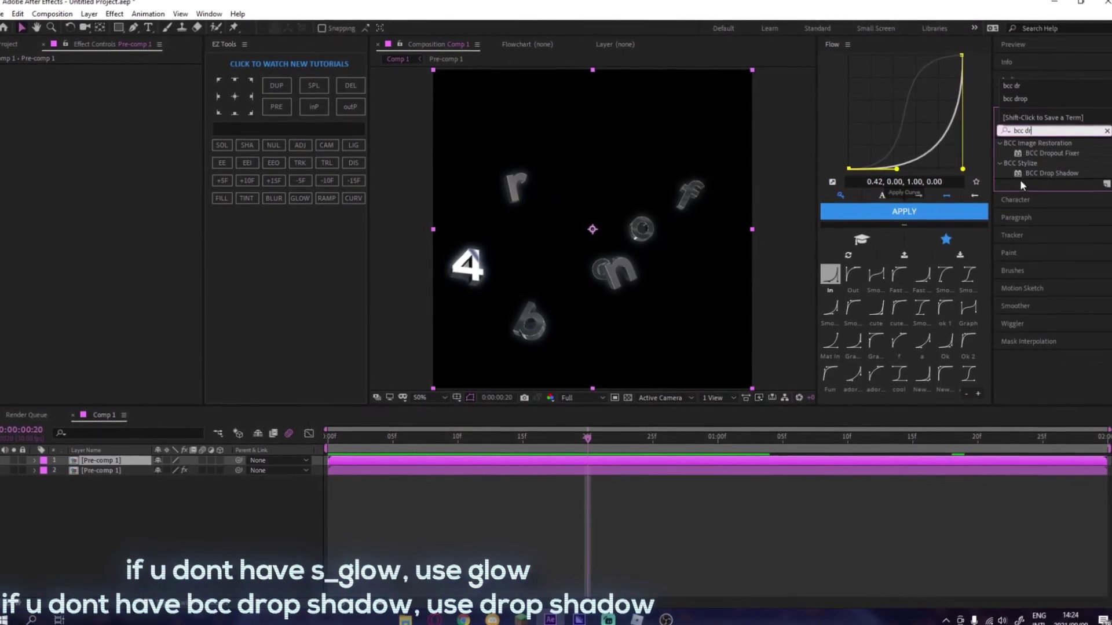
pyautogui.doubleClick(1041, 172)
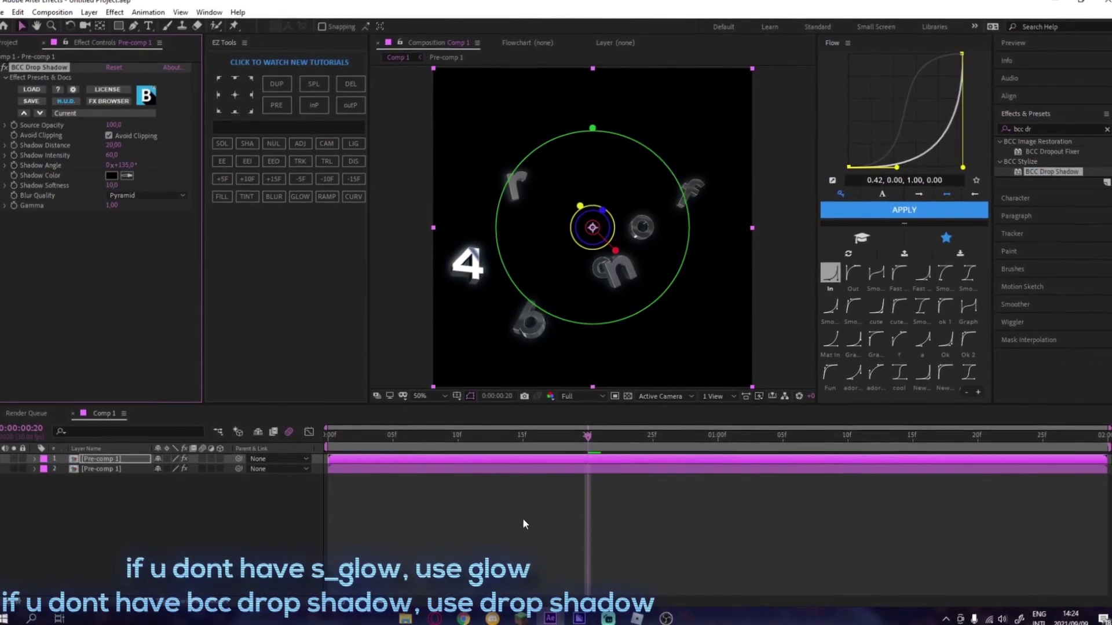
pyautogui.click(522, 518)
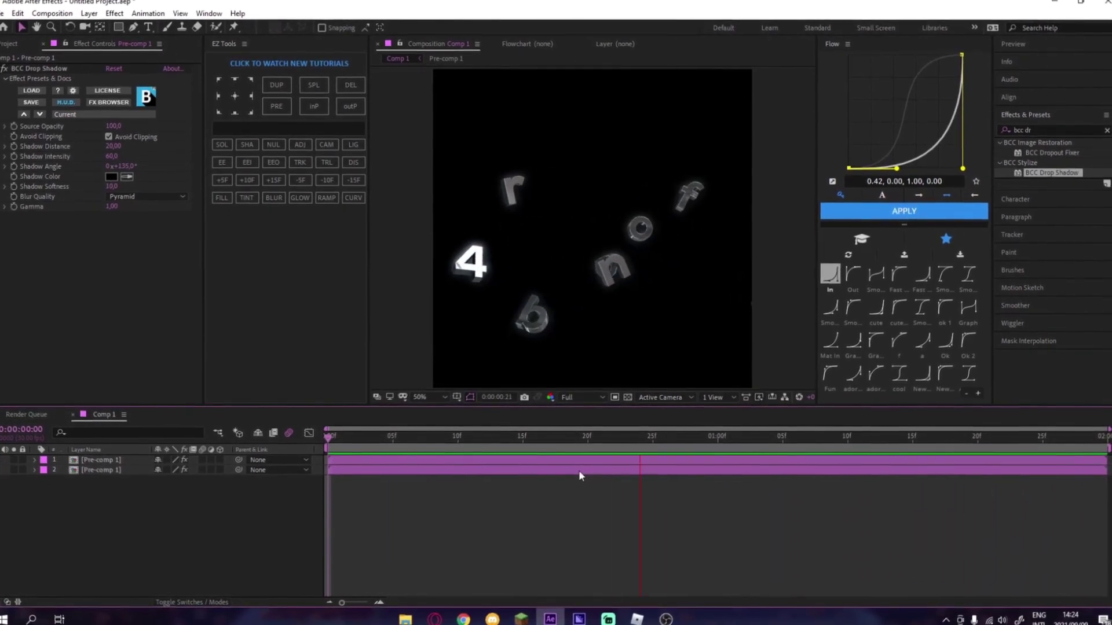
# - Pre-compose the glow and drop shadow layers together into a single new composition
pyautogui.click(125, 460)
pyautogui.keyDown('shift'); pyautogui.click(124, 470); pyautogui.keyUp('shift')
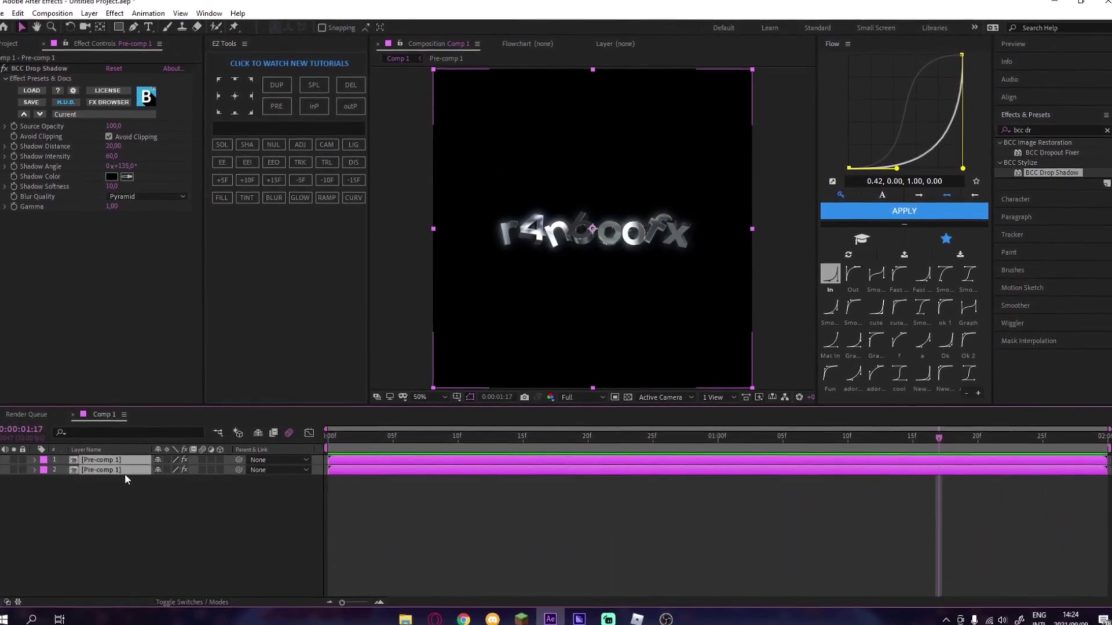
pyautogui.rightClick(124, 472)
pyautogui.click(166, 425)
pyautogui.click(585, 384)
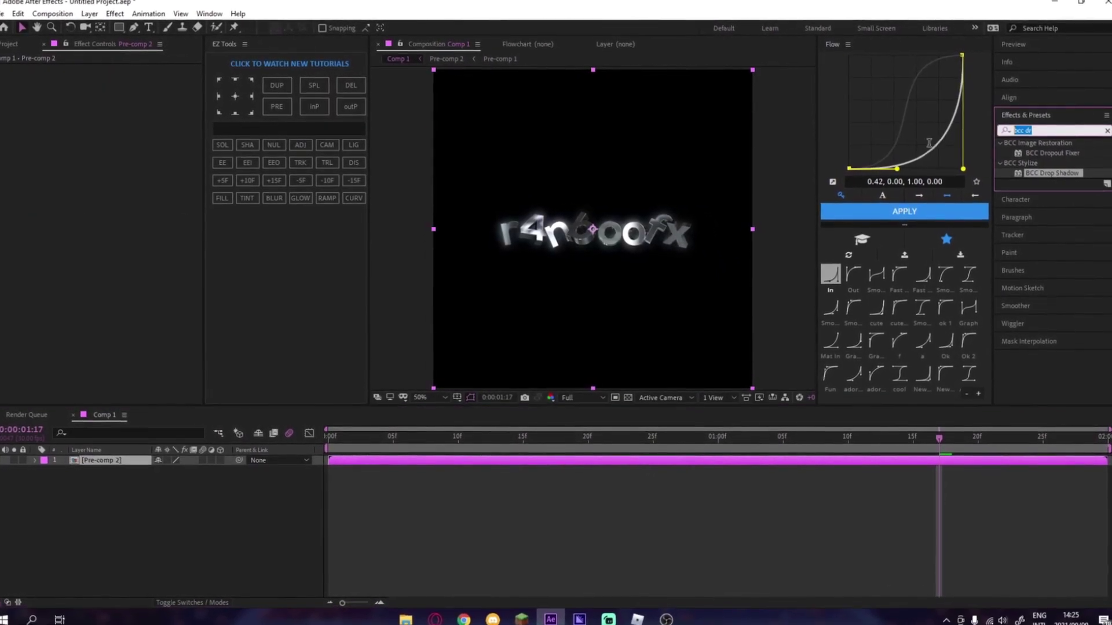
# - Apply the S_Rays effect to the combined pre-comp layer
pyautogui.write('ays')
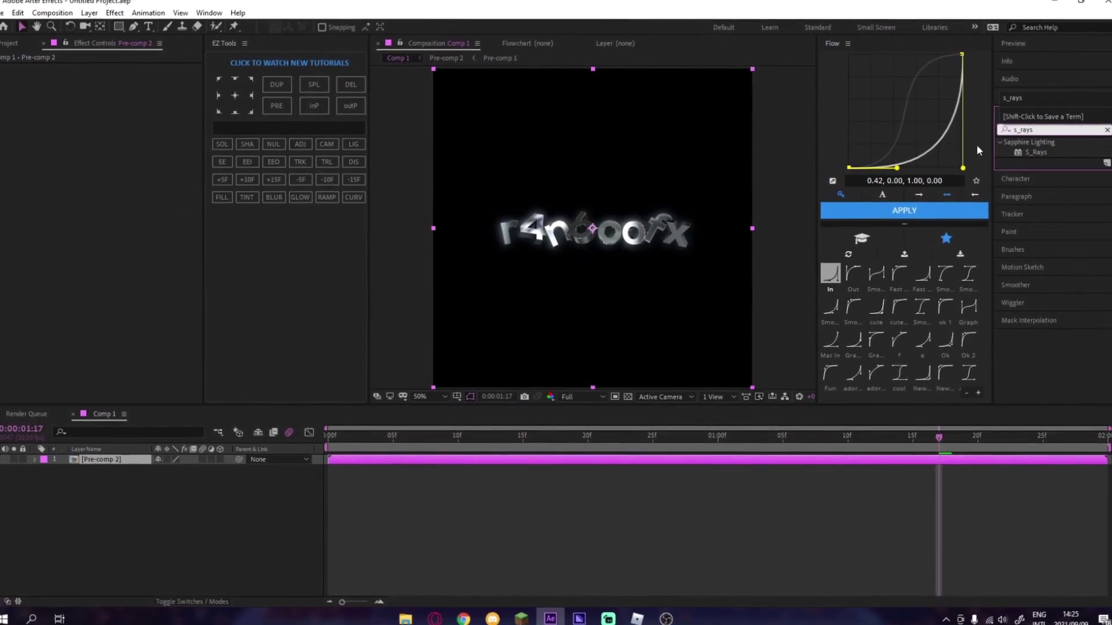
pyautogui.click(1031, 150)
pyautogui.doubleClick(1028, 153)
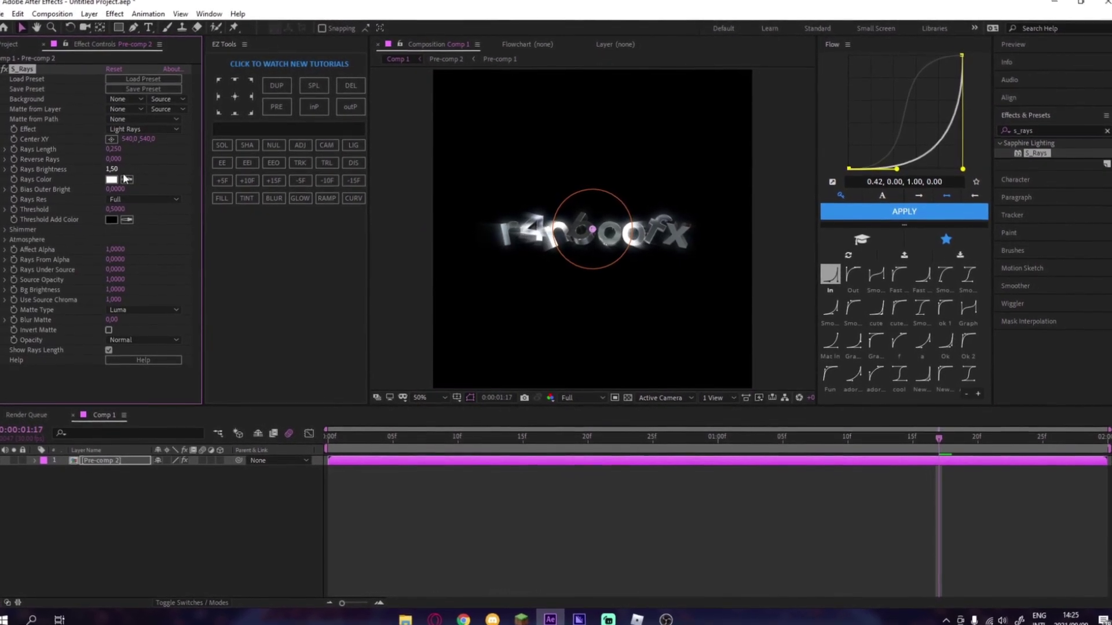
# - Preview the animation with the light rays and place the playhead at 0:00:00:15 with the pre-comp selected
pyautogui.press('space')
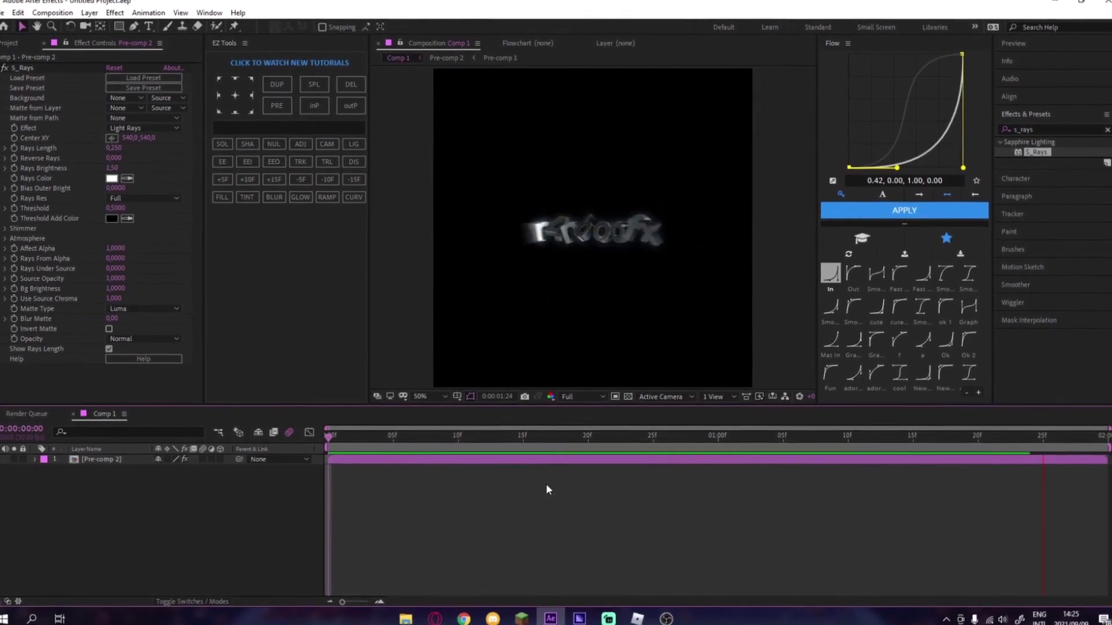
pyautogui.press('space')
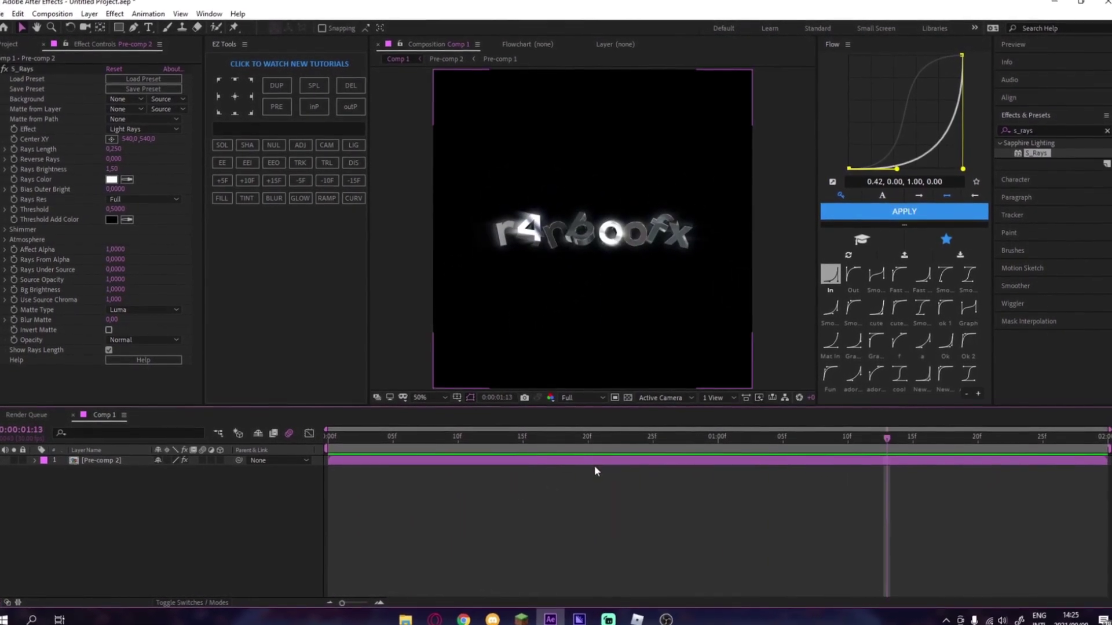
pyautogui.click(595, 461)
pyautogui.click(524, 439)
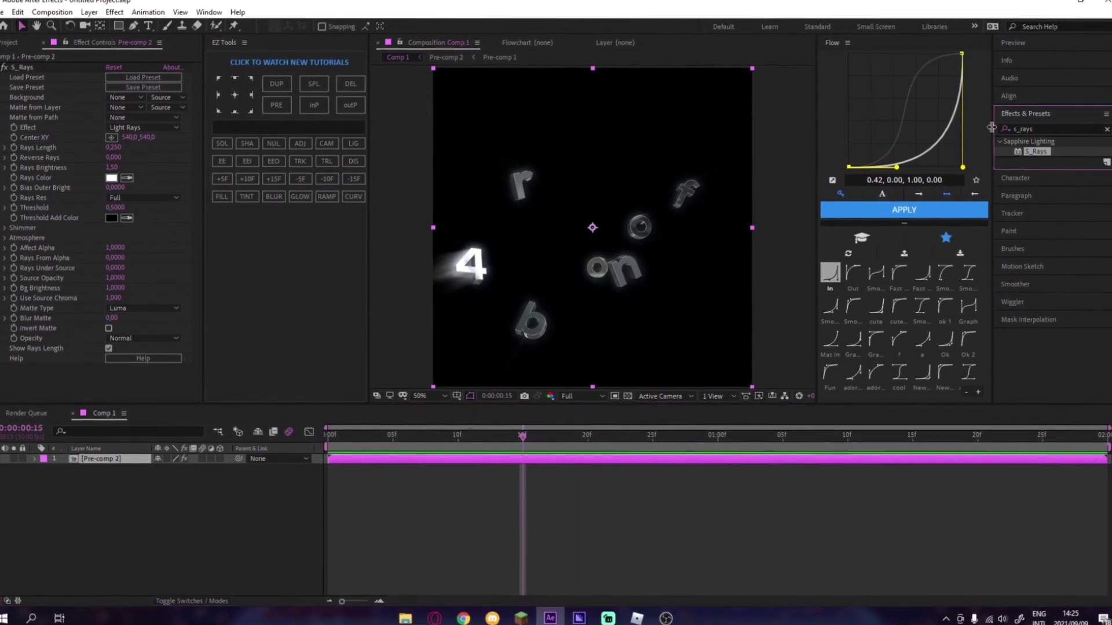
pyautogui.moveTo(1026, 115); pyautogui.dragTo(982, 135)
pyautogui.click(1023, 115)
pyautogui.moveTo(895, 38); pyautogui.dragTo(1064, 246)
pyautogui.click(1021, 114)
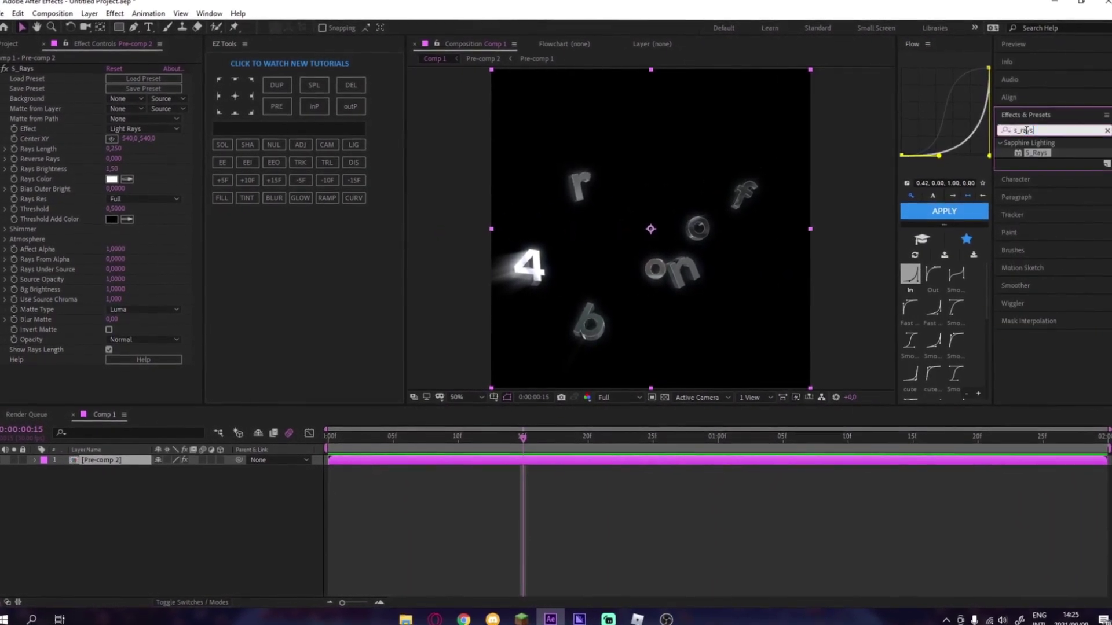
# - Apply the Sapphire S_Shake effect to the pre-comp and place it above S_Rays in the effect order
pyautogui.click(1051, 130)
pyautogui.write('s_shake')
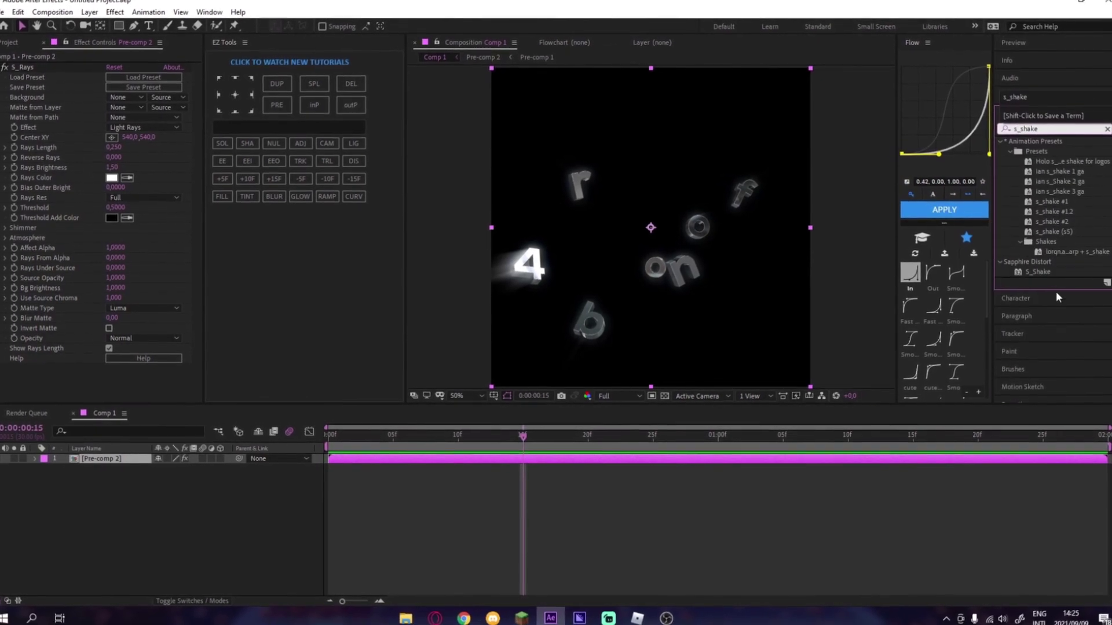
pyautogui.doubleClick(1037, 273)
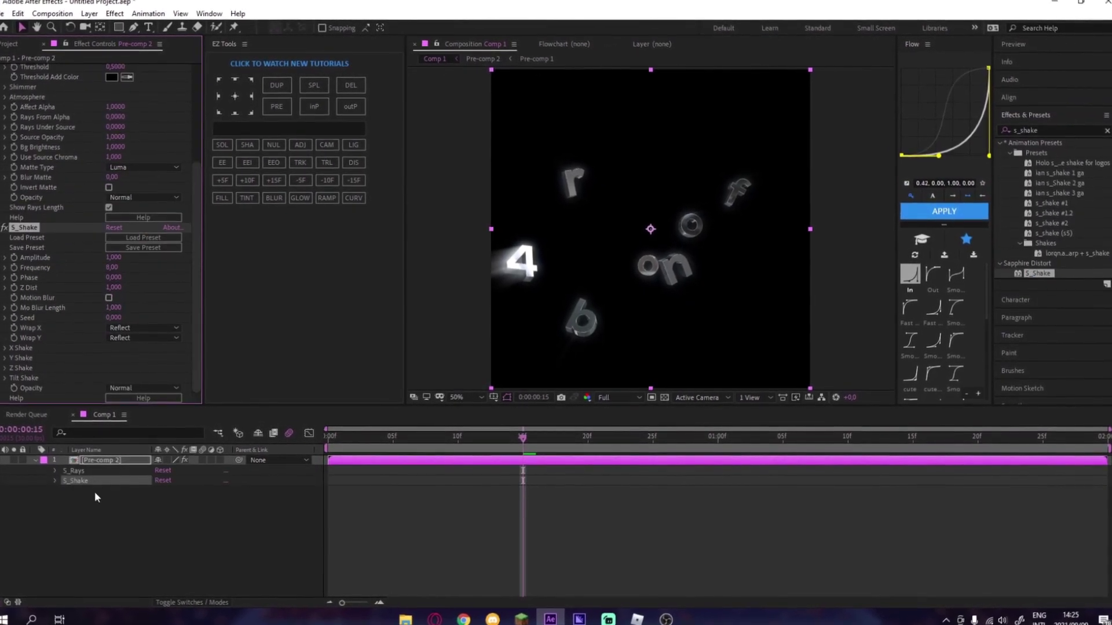
pyautogui.moveTo(81, 480); pyautogui.dragTo(88, 469)
# - Enable Motion Blur in S_Shake and add an Amplitude keyframe of 0 at 0:00:00:15
pyautogui.scroll(4, 64, 182)
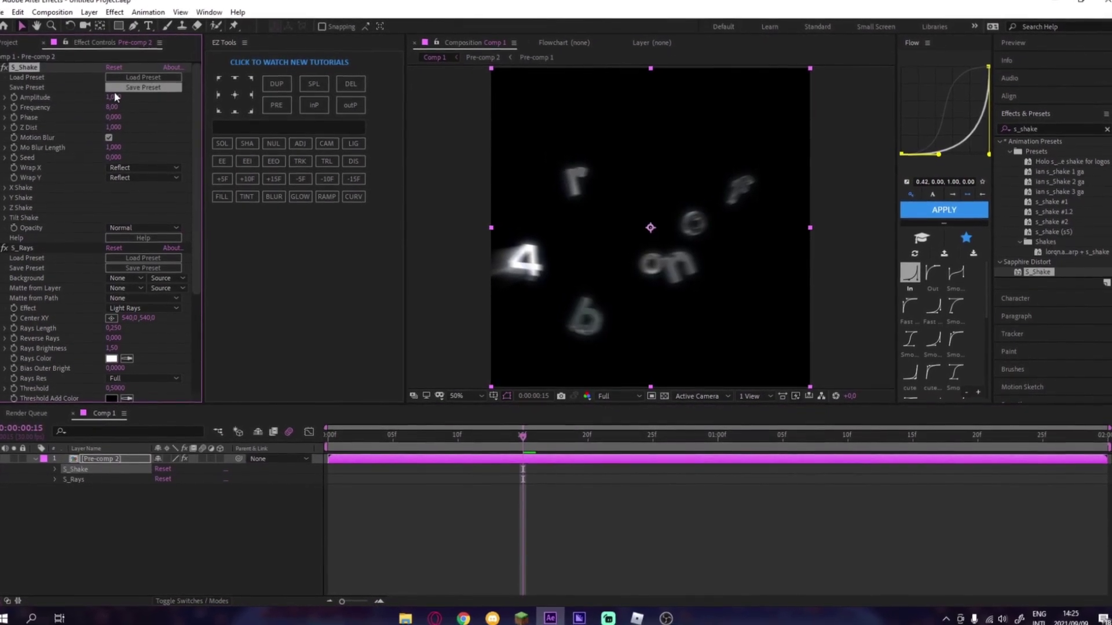
pyautogui.click(113, 99)
pyautogui.write('0')
pyautogui.press('Return')
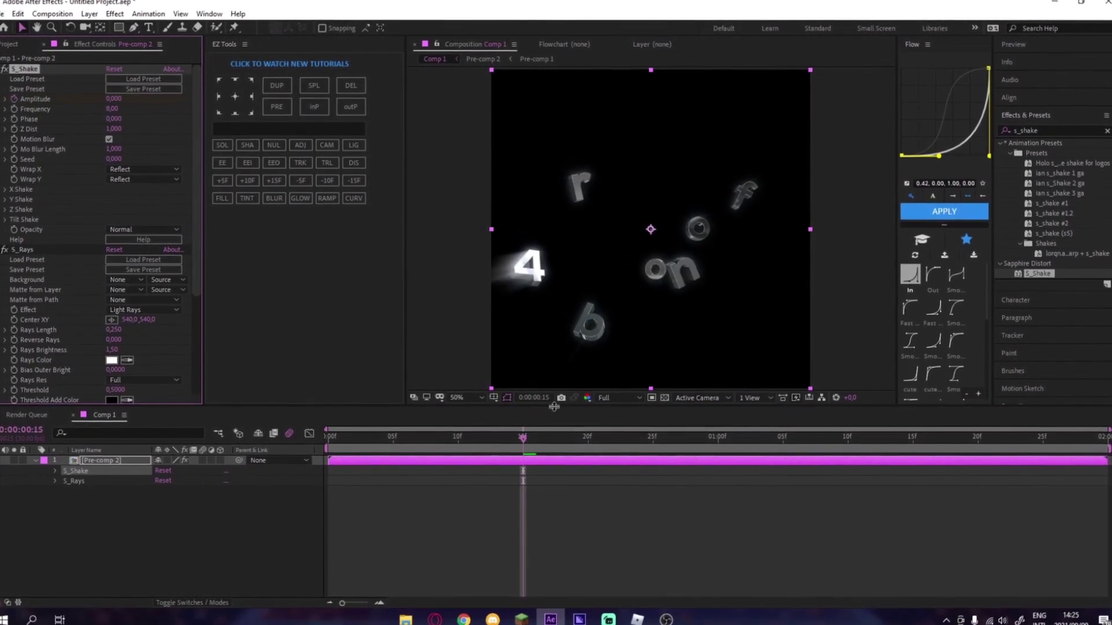
pyautogui.click(14, 98)
# - Add an S_Shake Amplitude keyframe of 4 at 0:00:01:00
pyautogui.moveTo(557, 436); pyautogui.dragTo(711, 443)
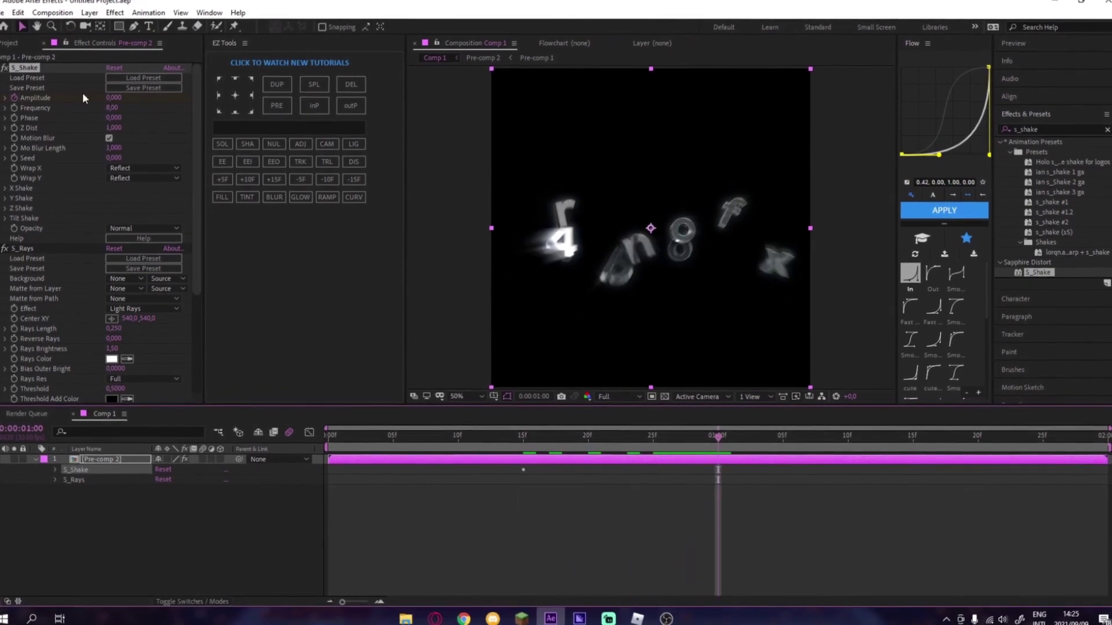
pyautogui.click(113, 98)
pyautogui.write('4')
pyautogui.press('Return')
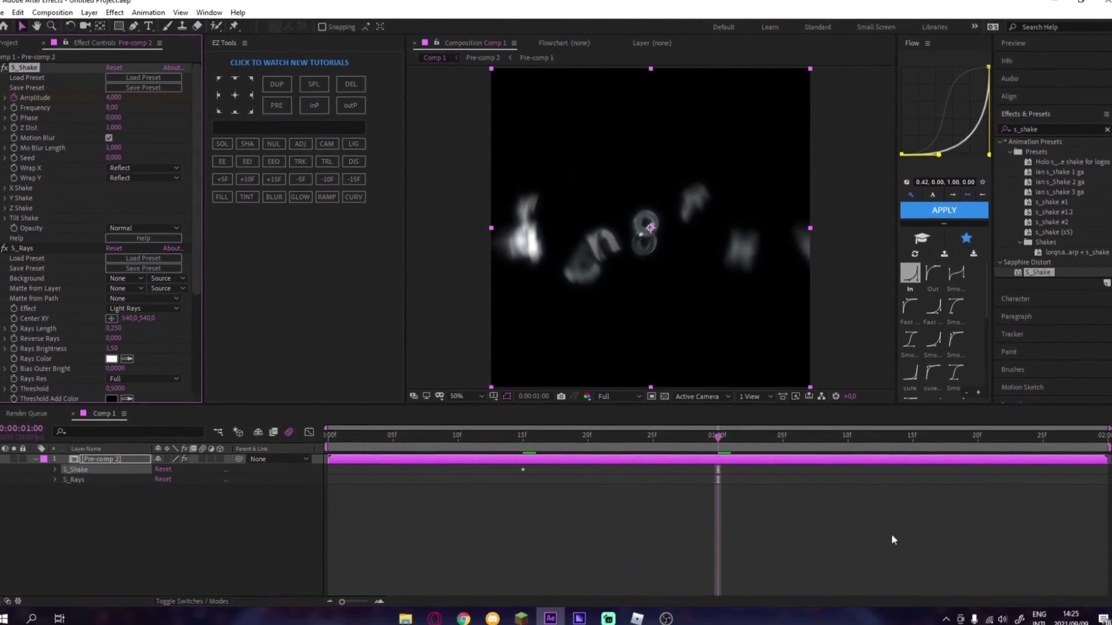
# - Set S_Shake Amplitude to 0 at 0:00:01:29 and move that keyframe to the very end of the layer
pyautogui.moveTo(893, 218); pyautogui.dragTo(858, 218)
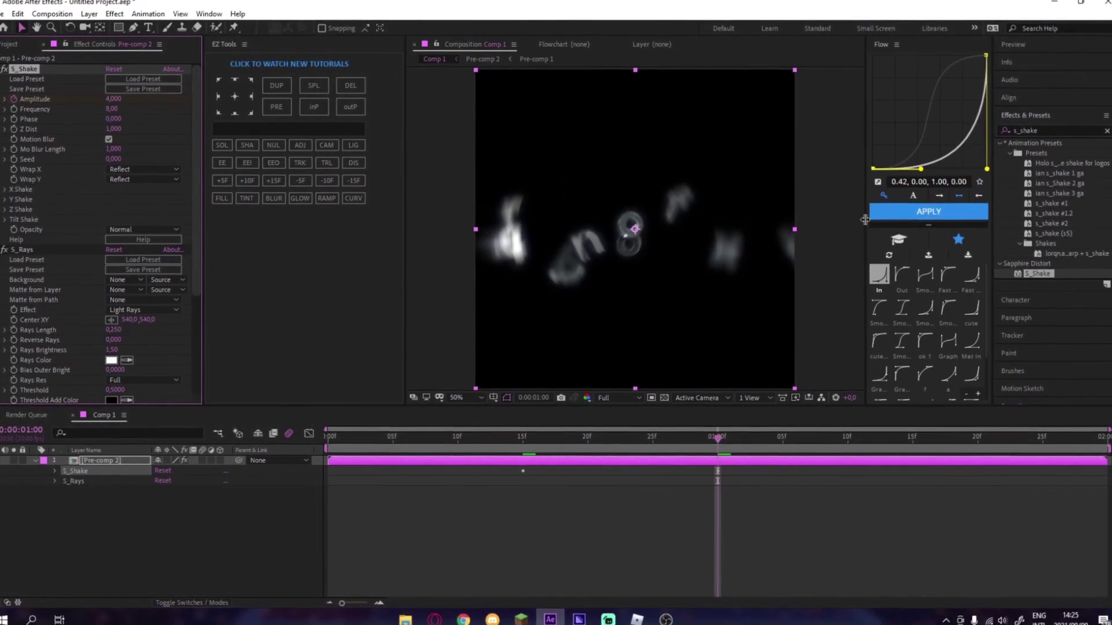
pyautogui.press('space')
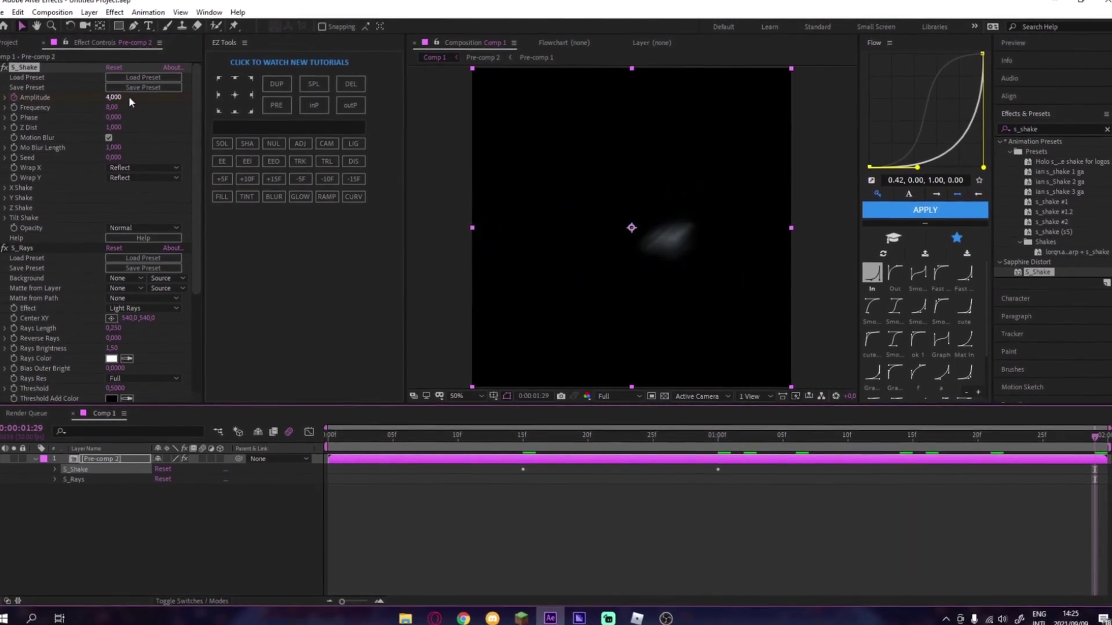
pyautogui.click(118, 99)
pyautogui.write('0')
pyautogui.press('Return')
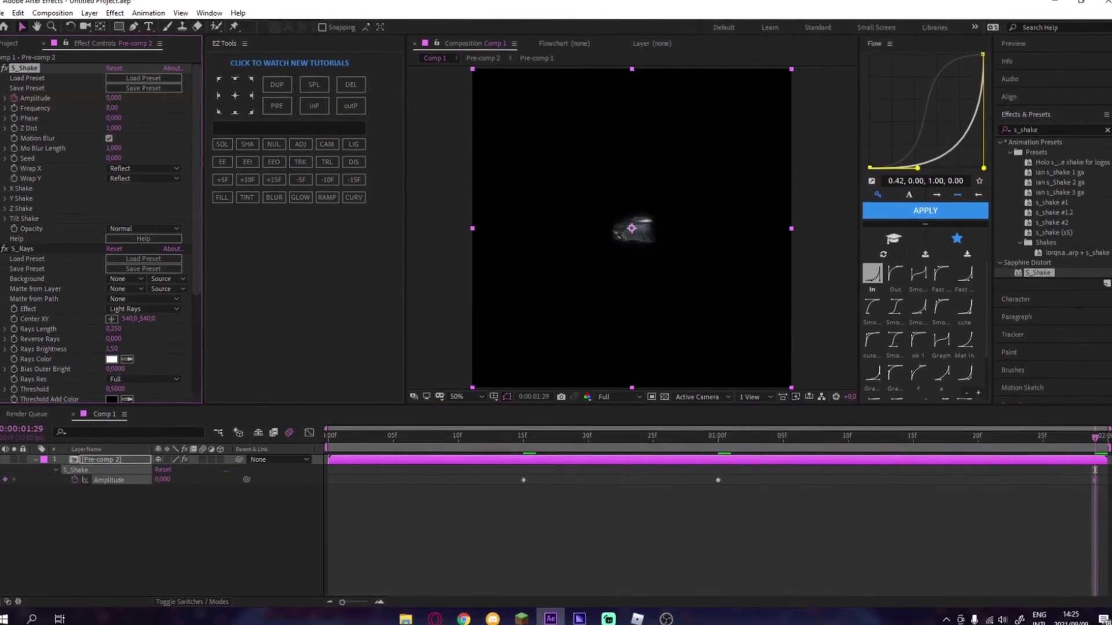
pyautogui.moveTo(1096, 480); pyautogui.dragTo(1107, 481)
# - Ease the S_Shake Amplitude keyframes from 0:00:01:00 to the layer end with the Flow curve 0.11, 0.86, 0.29, 0.97 and select that graph segment
pyautogui.keyDown('shift'); pyautogui.click(718, 480); pyautogui.keyUp('shift')
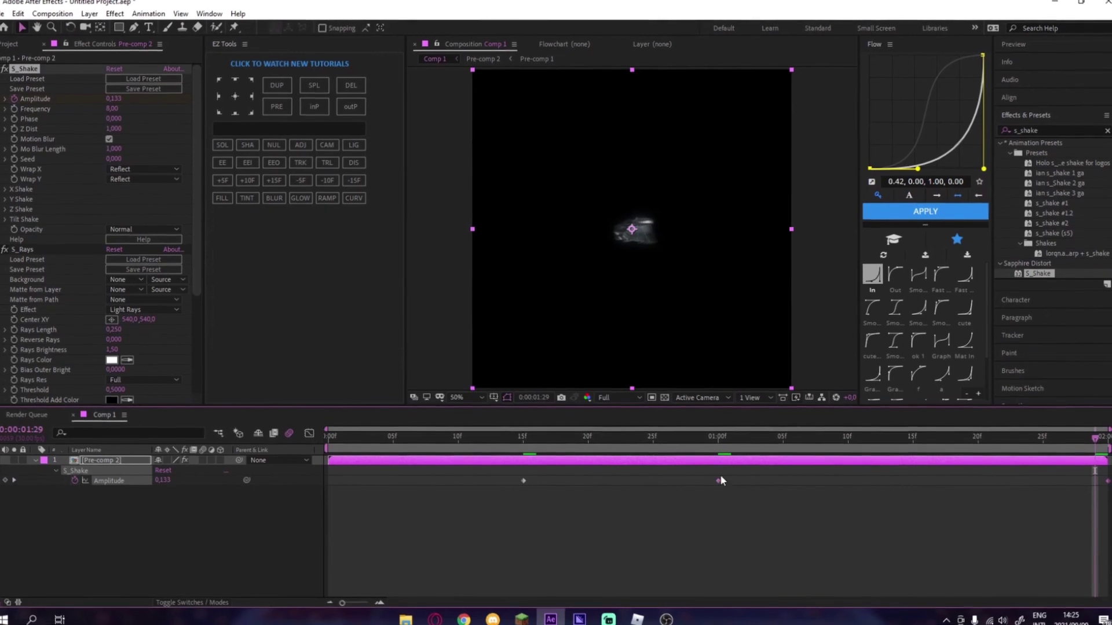
pyautogui.click(940, 306)
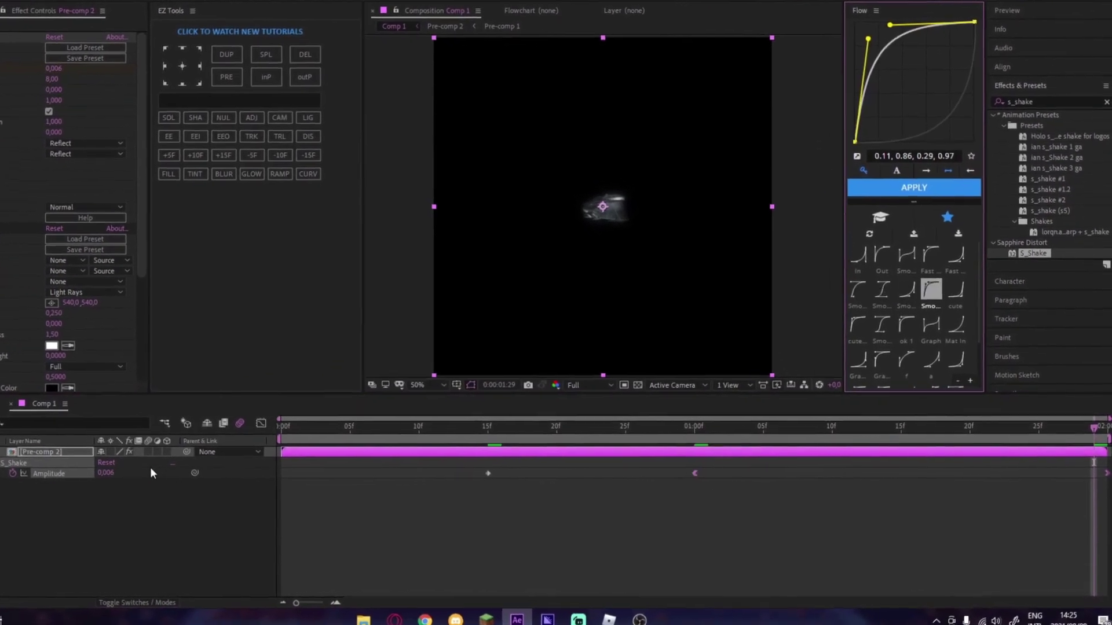
pyautogui.click(262, 424)
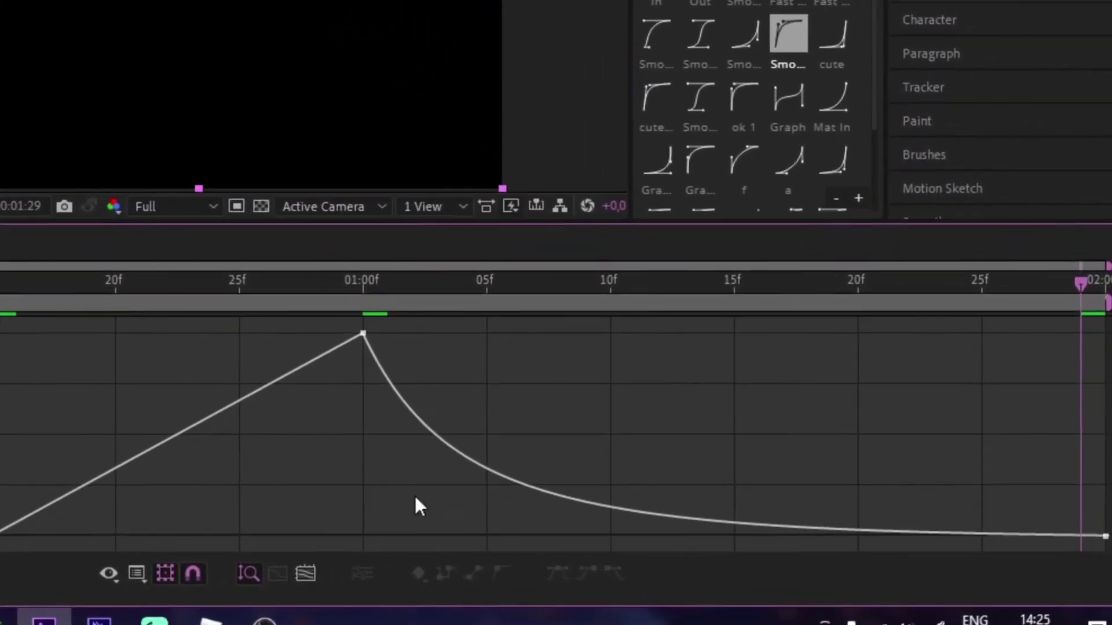
pyautogui.click(478, 463)
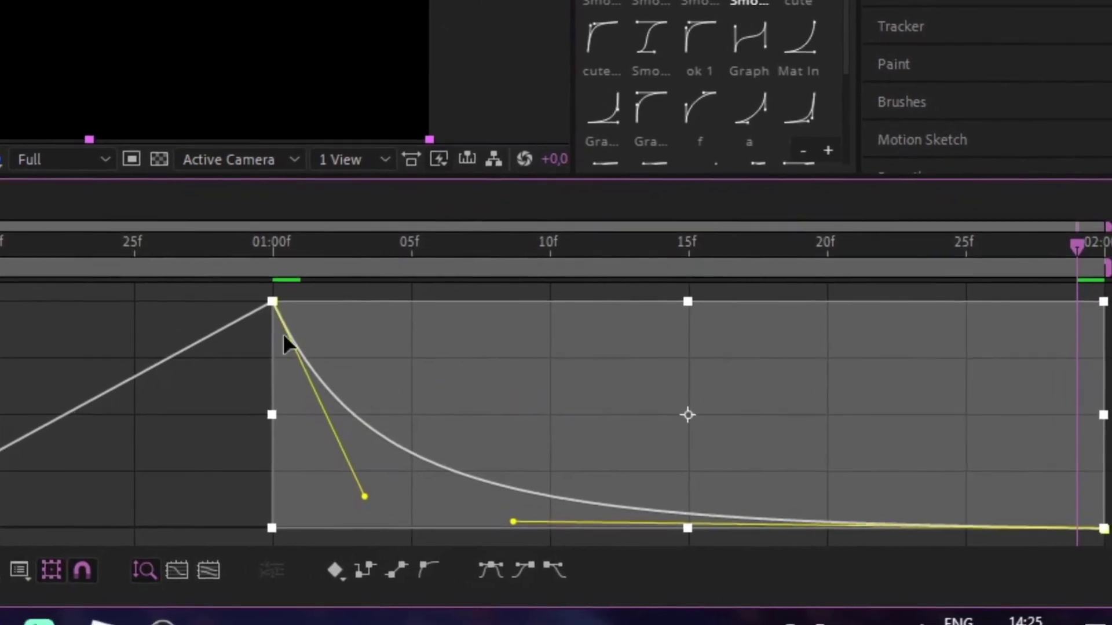
# - Ease the Amplitude segment between 0:00:00:15 and 0:00:01:00 with the Flow curve 0.65, 0.05, 0.96, 0.29, preview it and close the graph
pyautogui.click(64, 408)
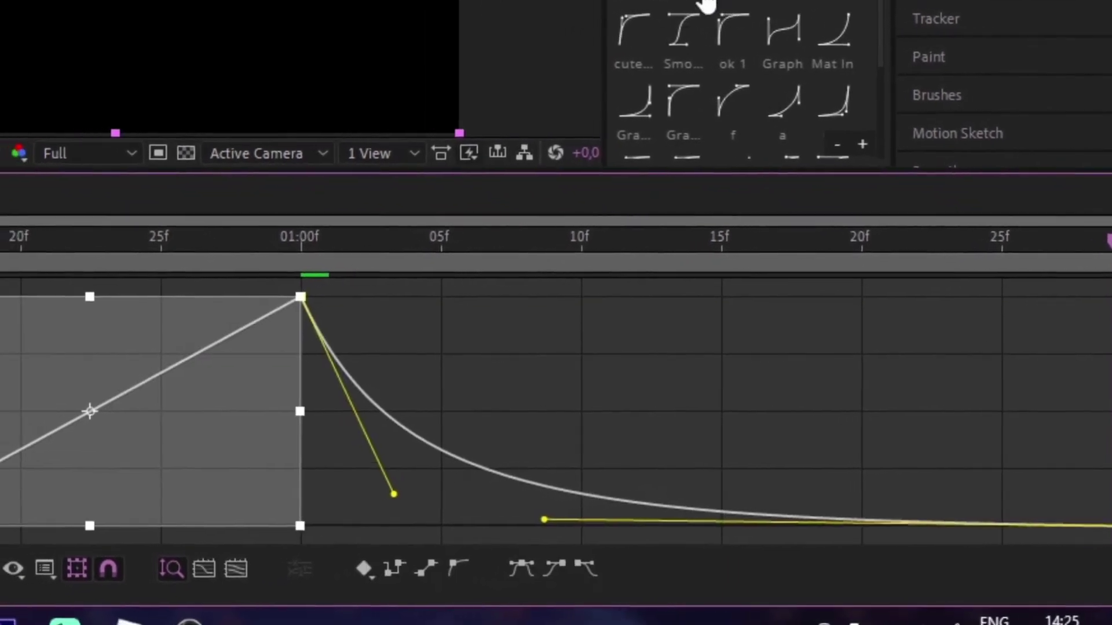
pyautogui.click(615, 26)
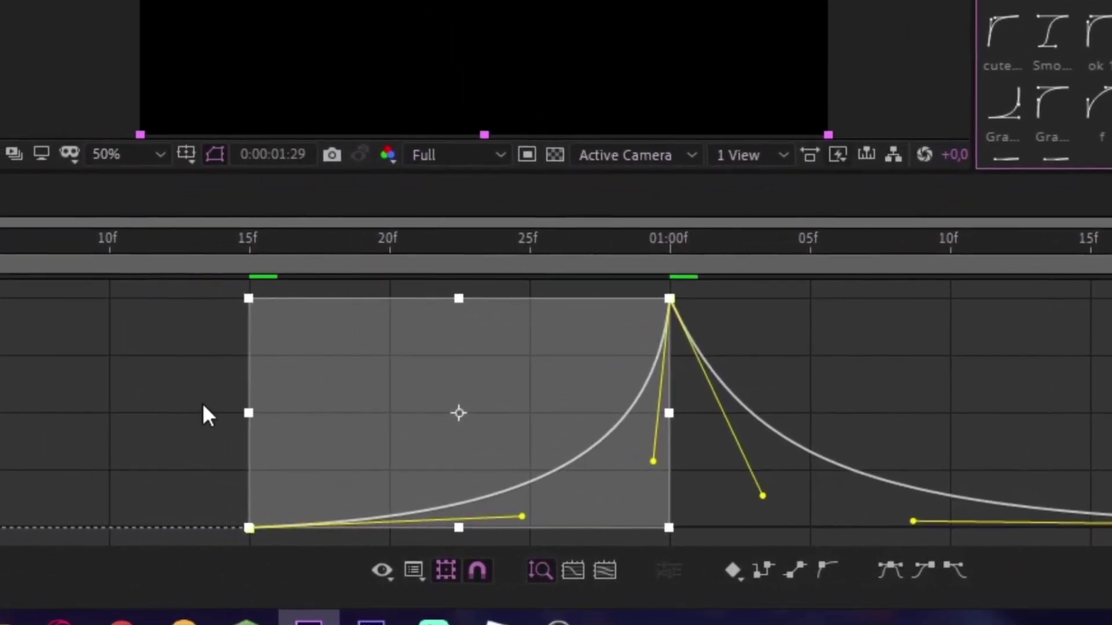
pyautogui.click(203, 405)
pyautogui.press('space')
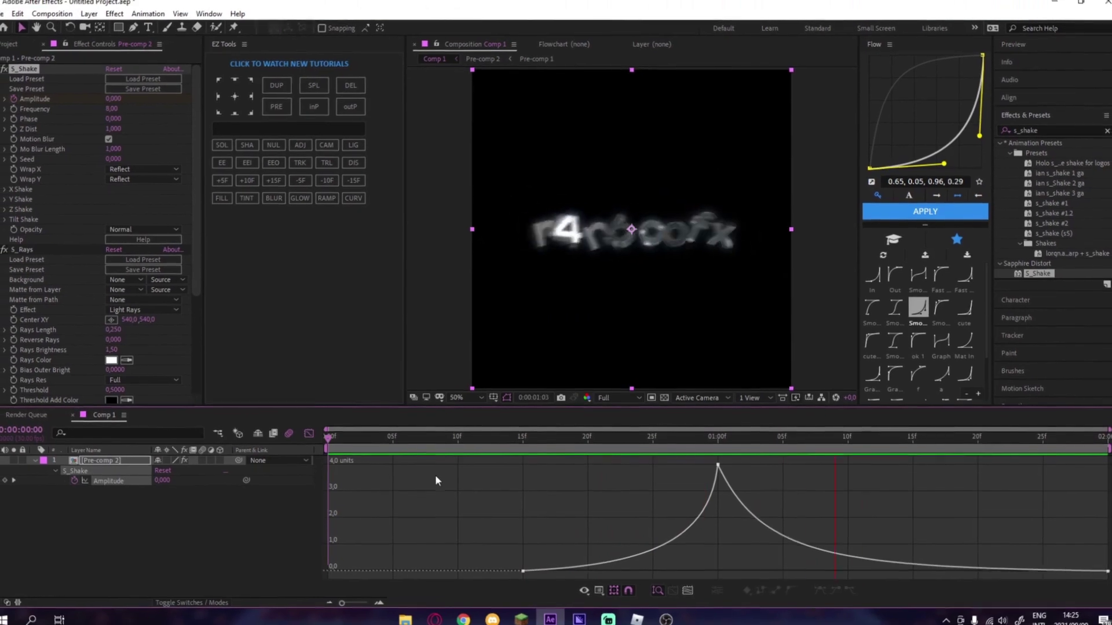
pyautogui.click(309, 432)
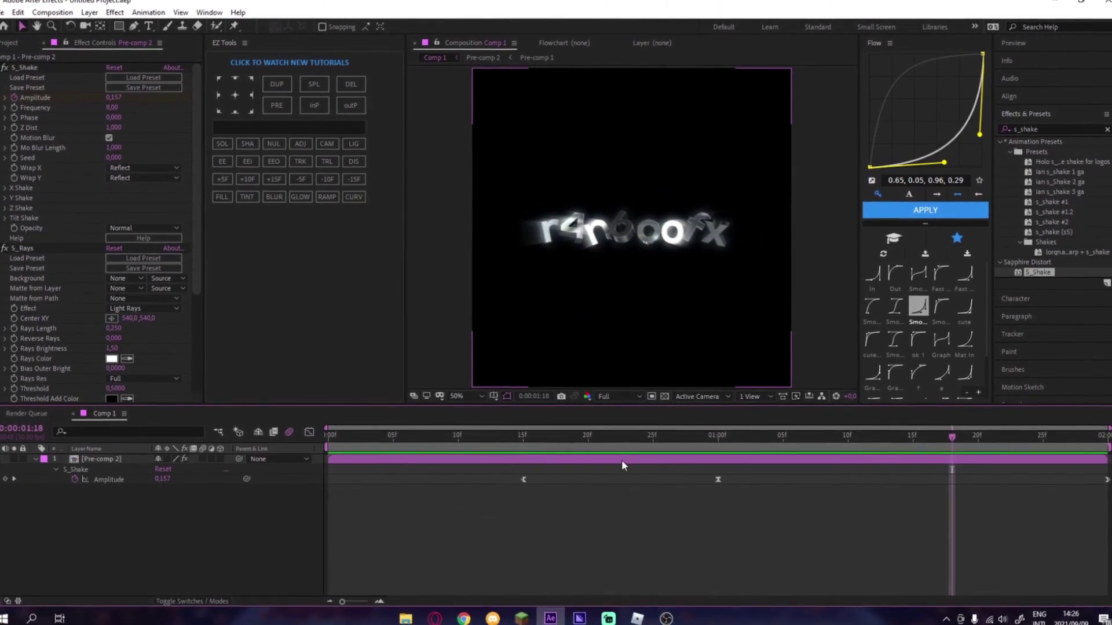
# - Apply the Distort effect Wave Warp to the Pre-comp 2 layer and set its Wave Width to 560
pyautogui.doubleClick(1072, 128)
pyautogui.write('wave')
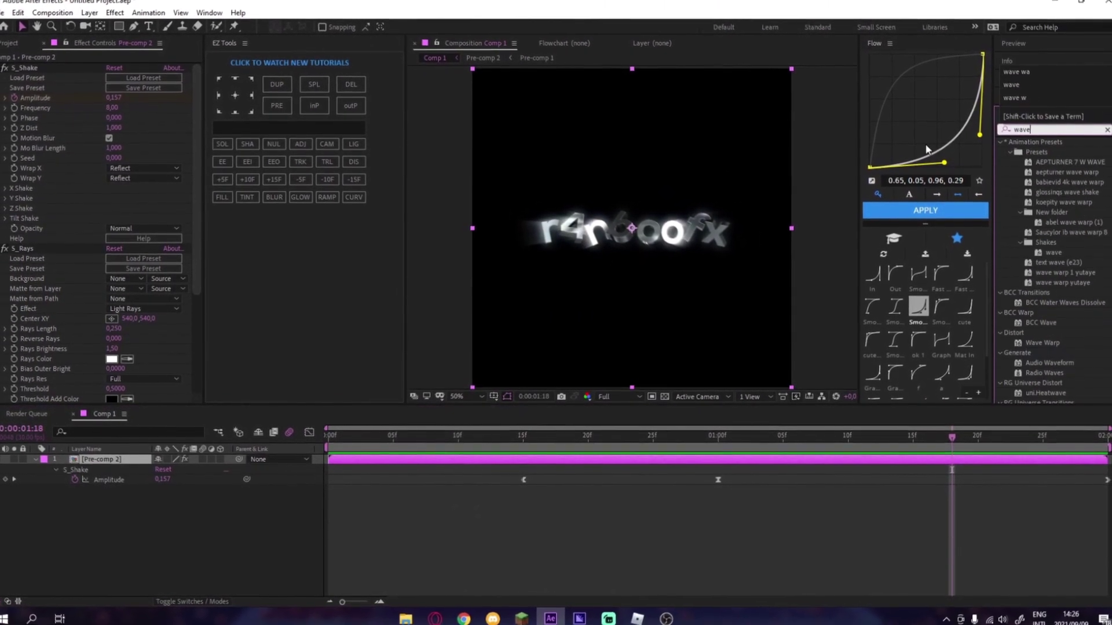
pyautogui.write(' wa')
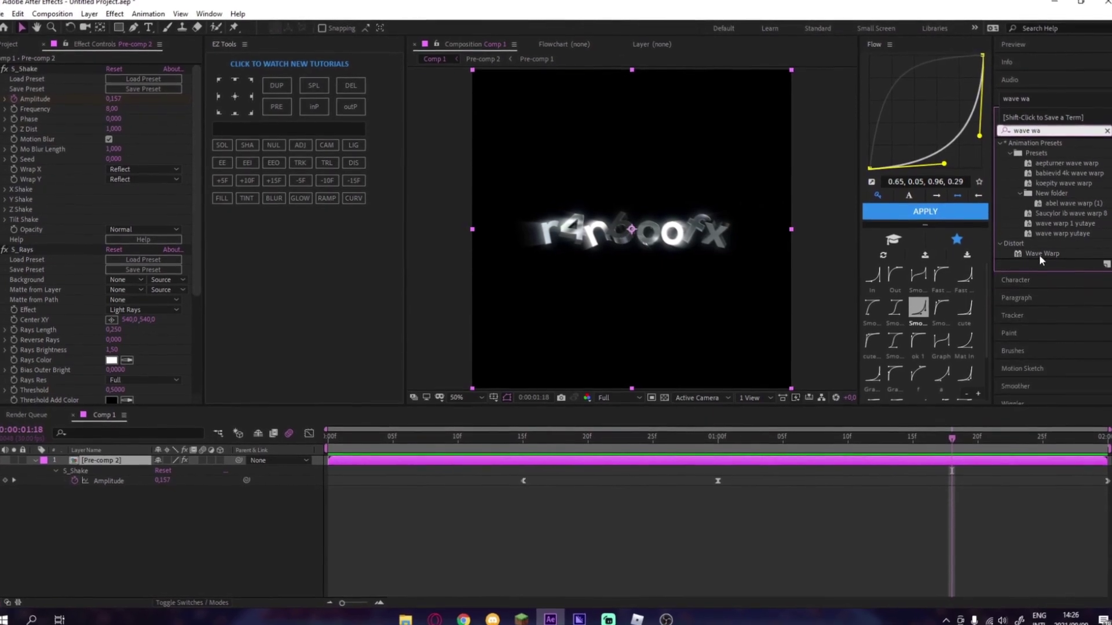
pyautogui.moveTo(1042, 252); pyautogui.dragTo(763, 263)
pyautogui.click(110, 300)
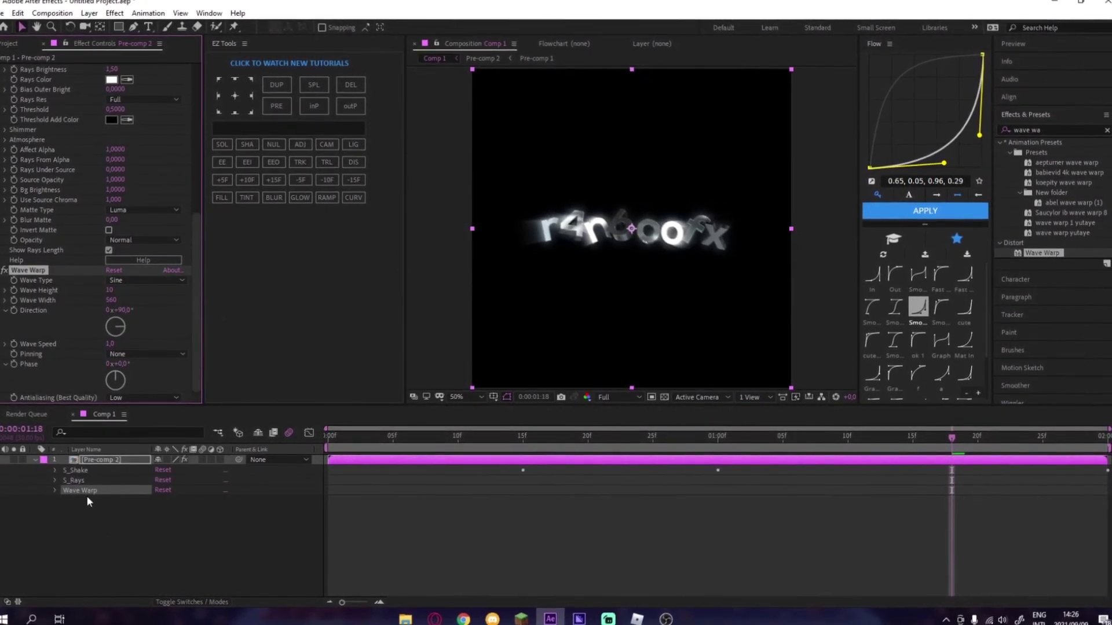
# - Place Wave Warp above S_Shake in the effect order and preview the composition from the start
pyautogui.keyDown('shift'); pyautogui.click(90, 470); pyautogui.keyUp('shift')
pyautogui.moveTo(86, 467); pyautogui.dragTo(87, 467)
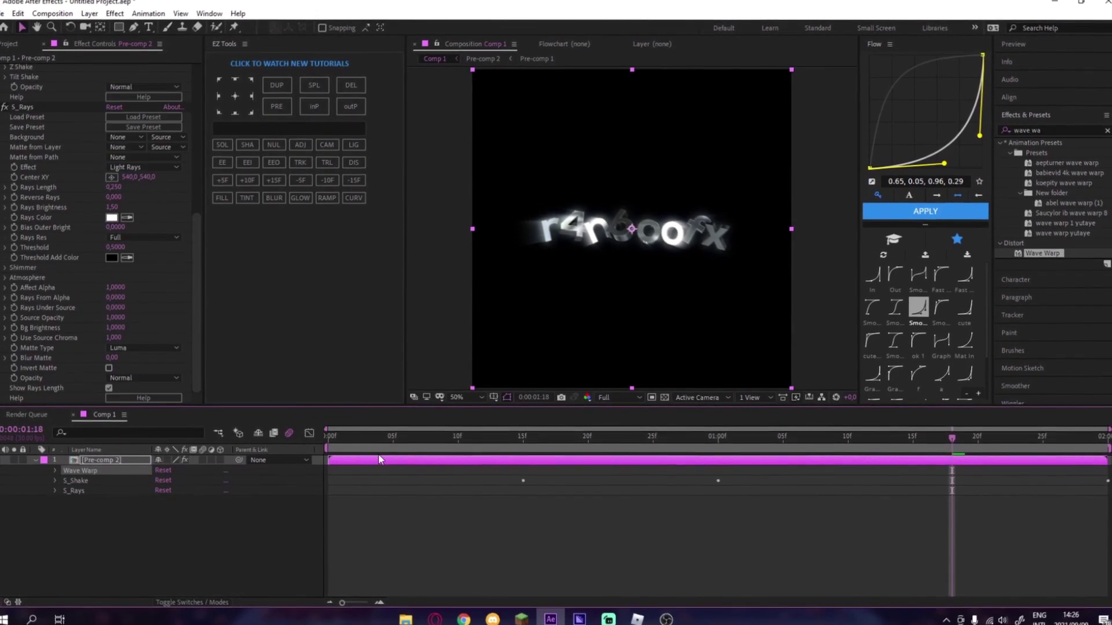
pyautogui.moveTo(413, 436); pyautogui.dragTo(1, 436)
pyautogui.press('space')
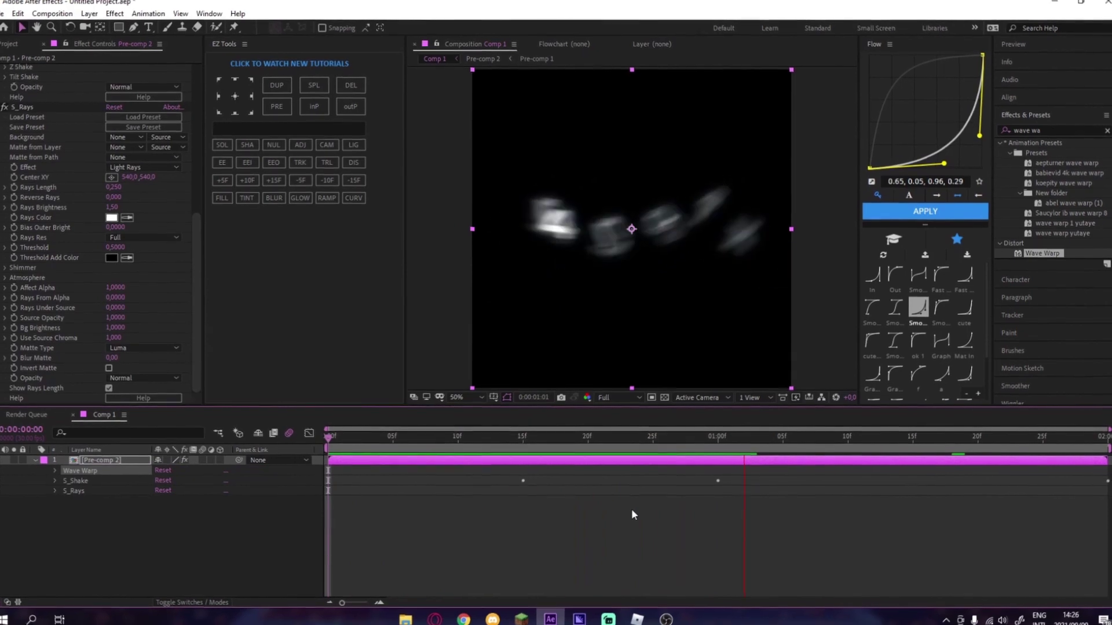
# - Open the nested Pre-comp 1 and add a Multi-Object Y Rotation keyframe of 0 on Black Solid 1 at 0:00:00:15
pyautogui.click(520, 455)
pyautogui.doubleClick(526, 460)
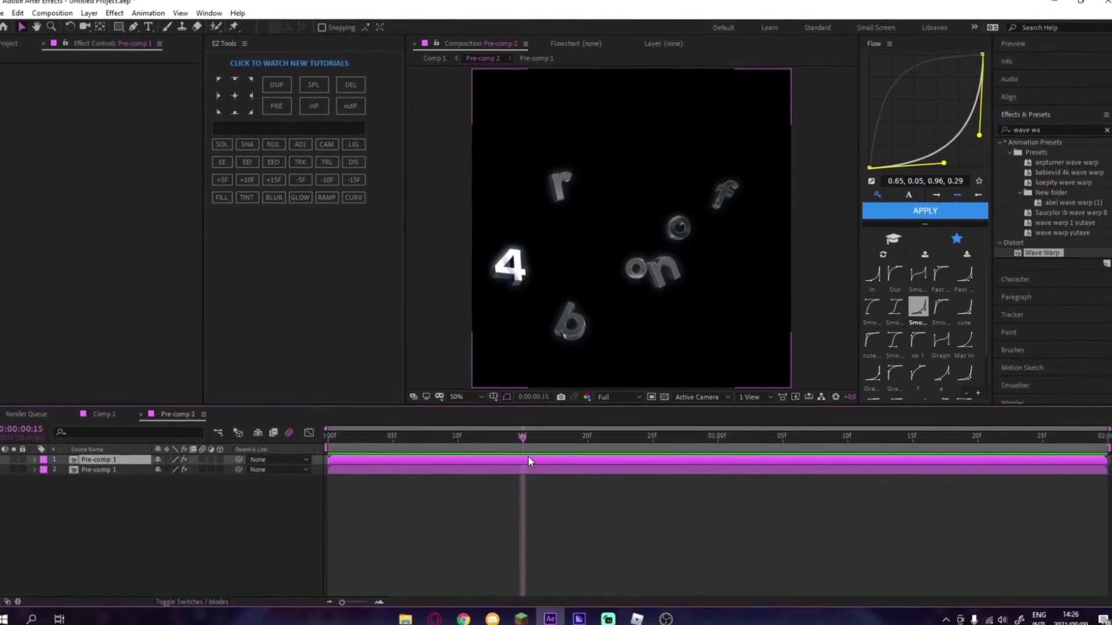
pyautogui.doubleClick(534, 459)
pyautogui.click(4, 196)
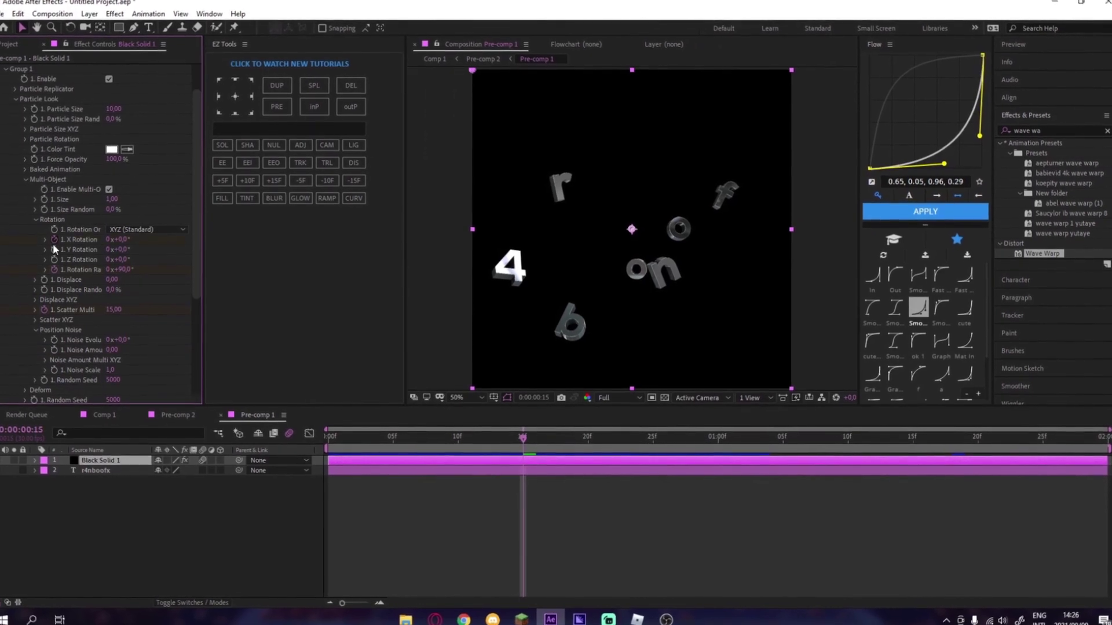
pyautogui.click(54, 248)
# - Set the Multi-Object Y Rotation to -1x at 0:00:01:29 and move that keyframe to 0:00:01:15
pyautogui.press('space')
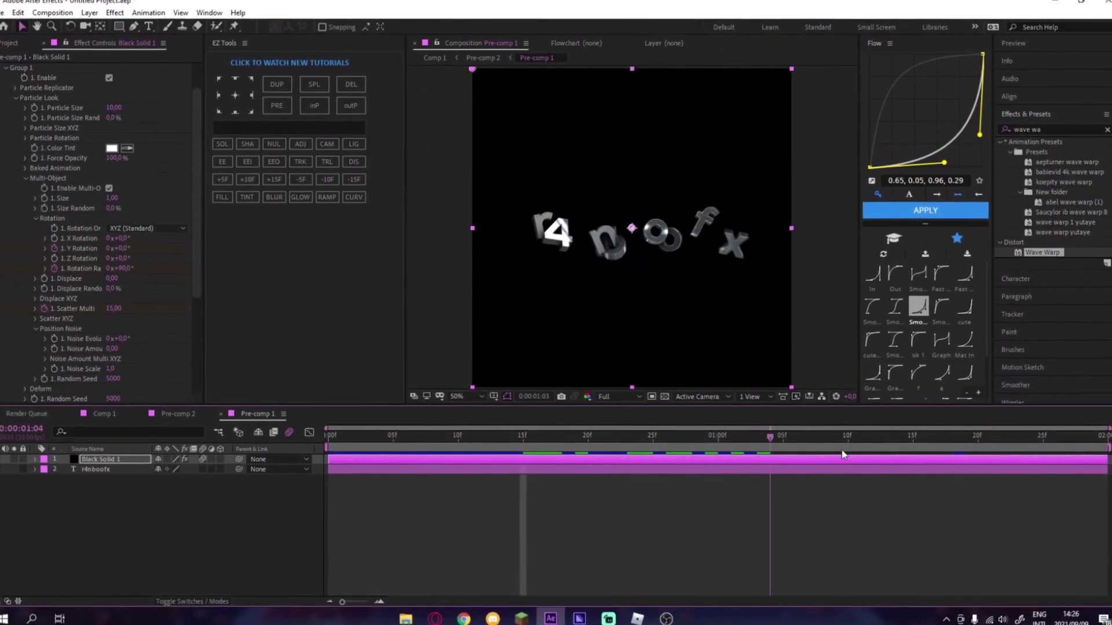
pyautogui.click(108, 248)
pyautogui.write('-1')
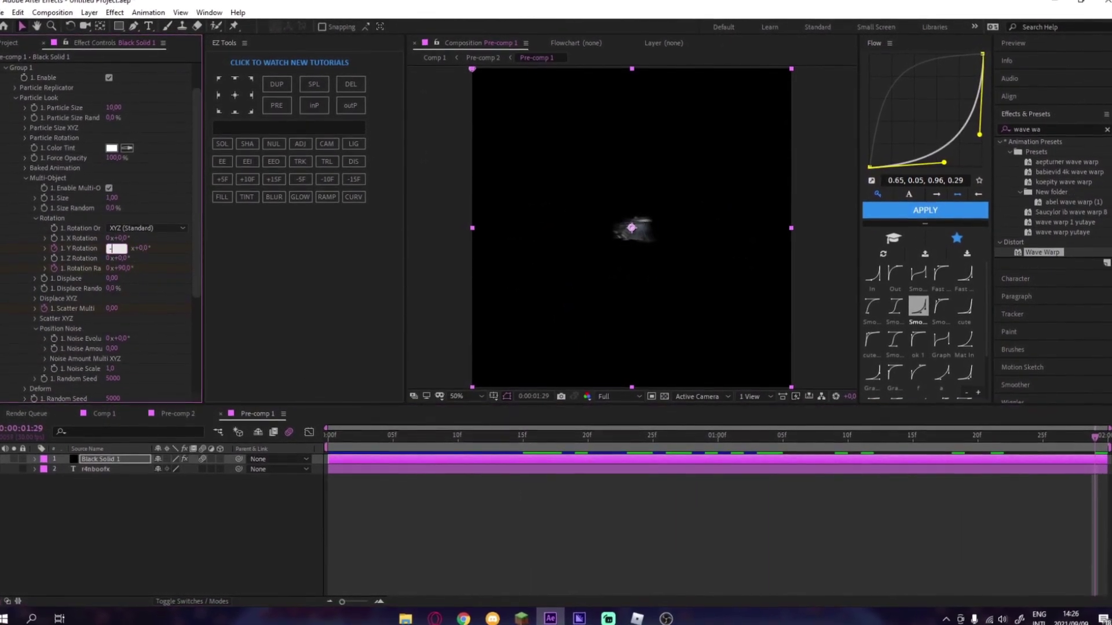
pyautogui.press('Return')
pyautogui.press('u')
pyautogui.moveTo(1094, 480); pyautogui.dragTo(913, 500)
# - Ease both Multi-Object Y Rotation keyframes with the Flow curve 0.77, 0.01, 0.20, 1.00 and preview from the start
pyautogui.click(143, 480)
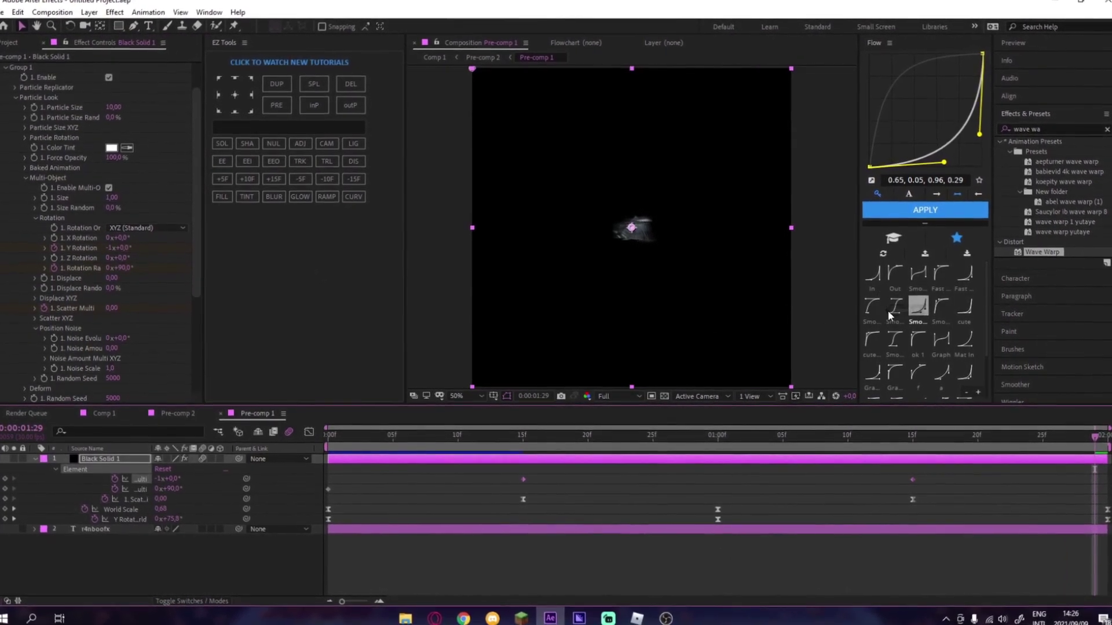
pyautogui.click(894, 308)
pyautogui.moveTo(681, 437); pyautogui.dragTo(220, 452)
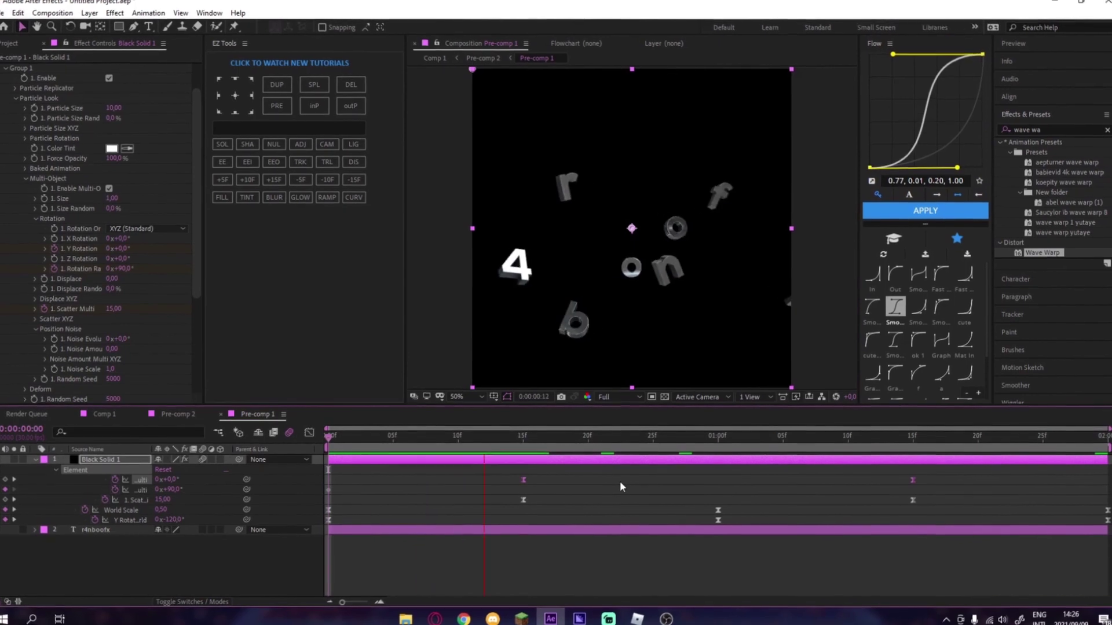
# - Check the Y Rotation keyframes at 0:00:00:15 and 0:00:01:15, replay the letter spin and inspect its value graph
pyautogui.click(523, 437)
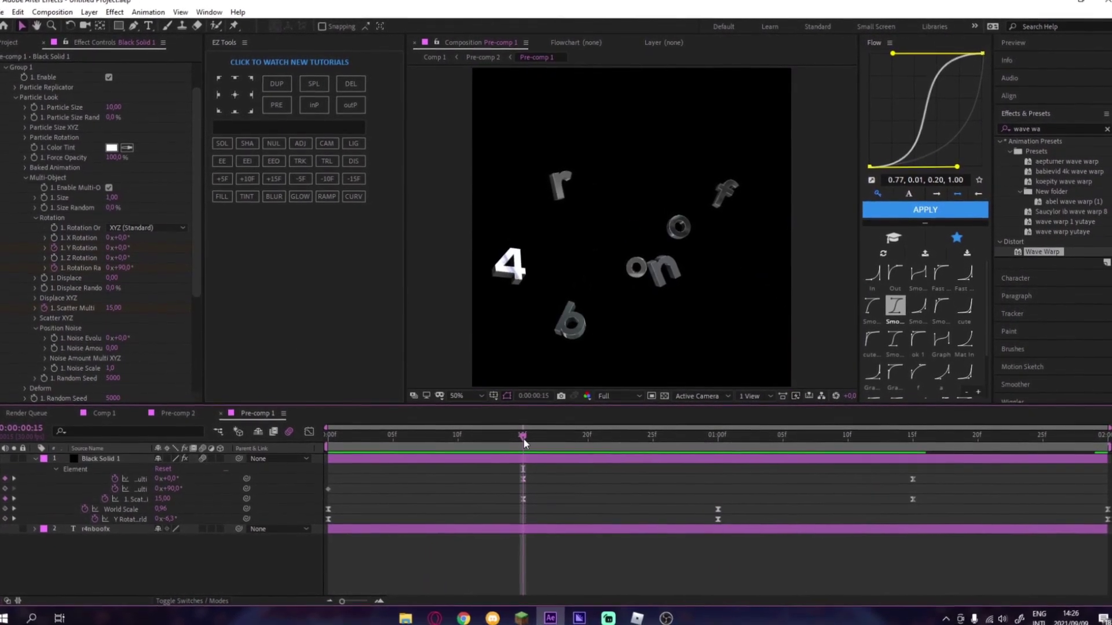
pyautogui.moveTo(523, 438); pyautogui.dragTo(912, 482)
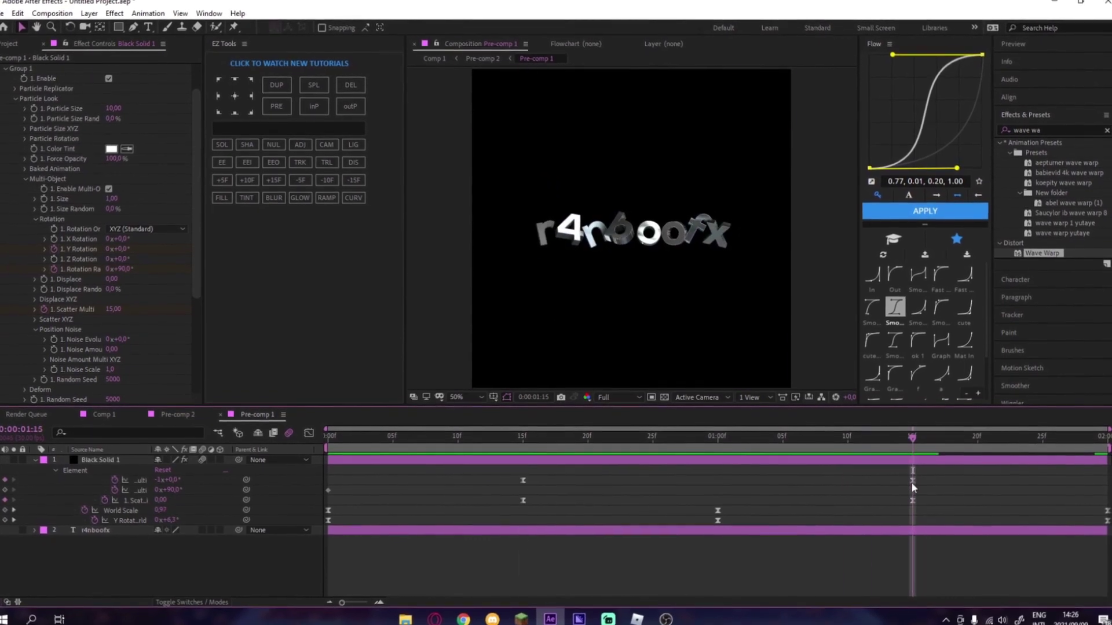
pyautogui.click(912, 480)
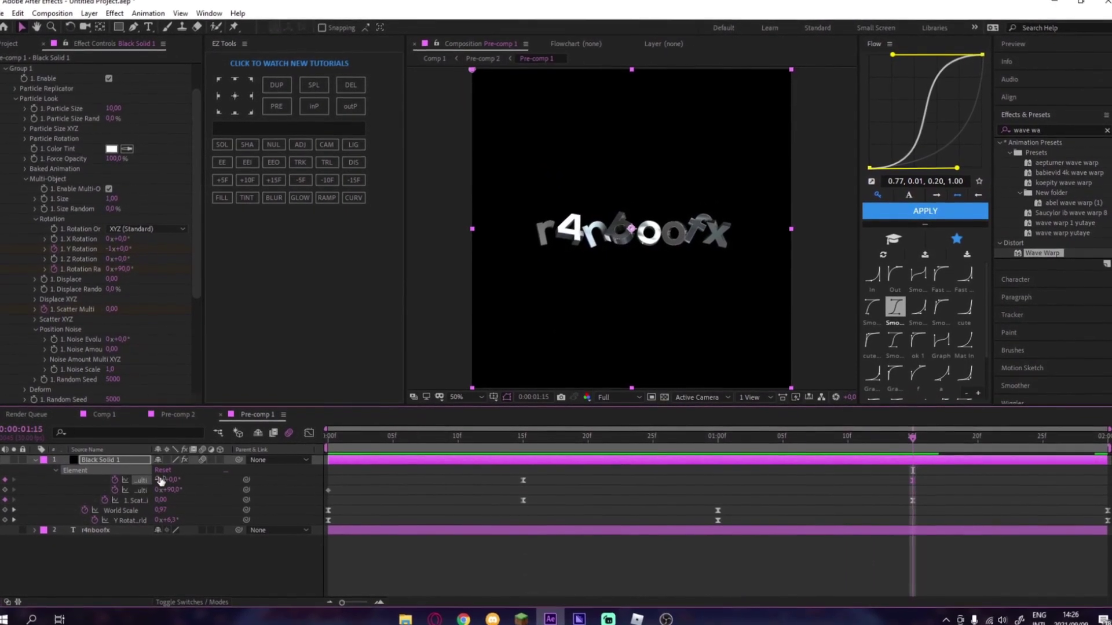
pyautogui.click(627, 469)
pyautogui.press('space')
pyautogui.click(496, 439)
pyautogui.press('space')
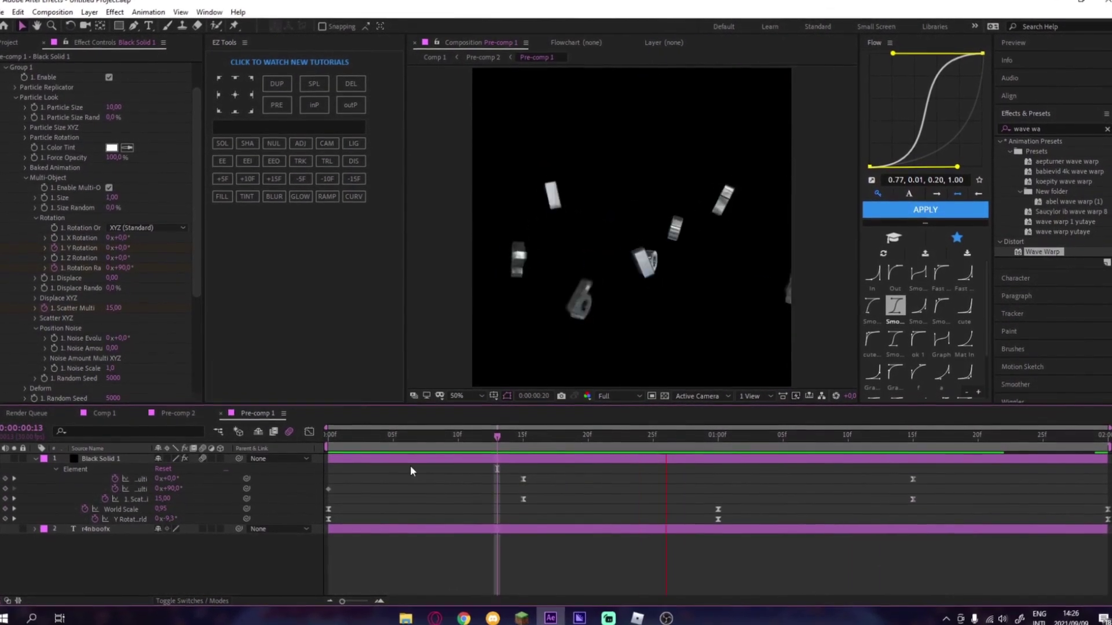
pyautogui.click(139, 479)
pyautogui.hotkey('shift', 'F3')
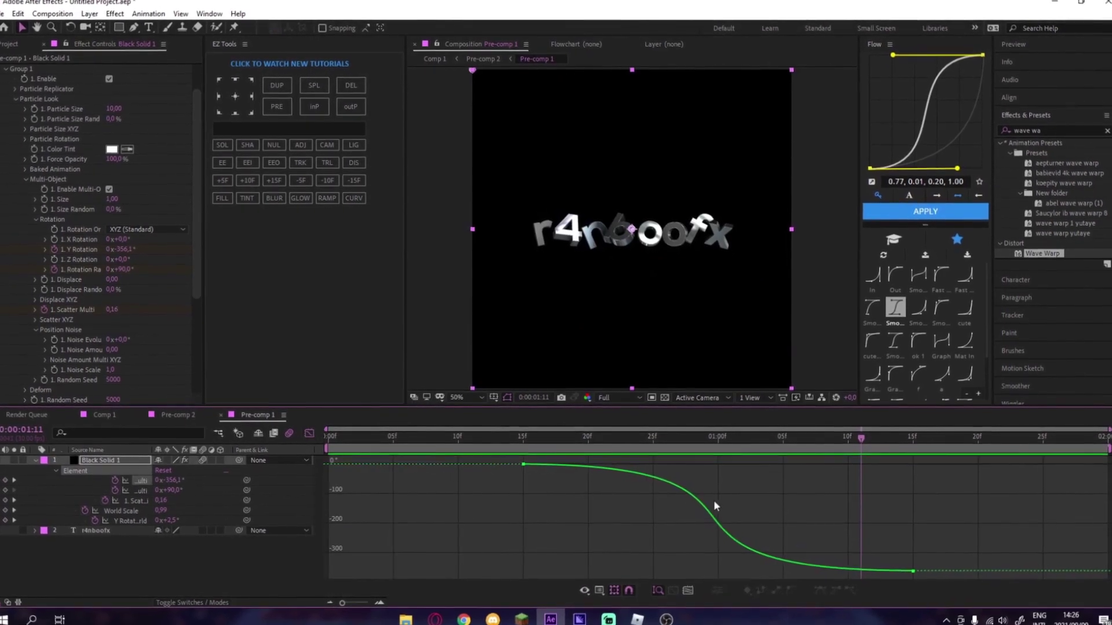
pyautogui.click(700, 502)
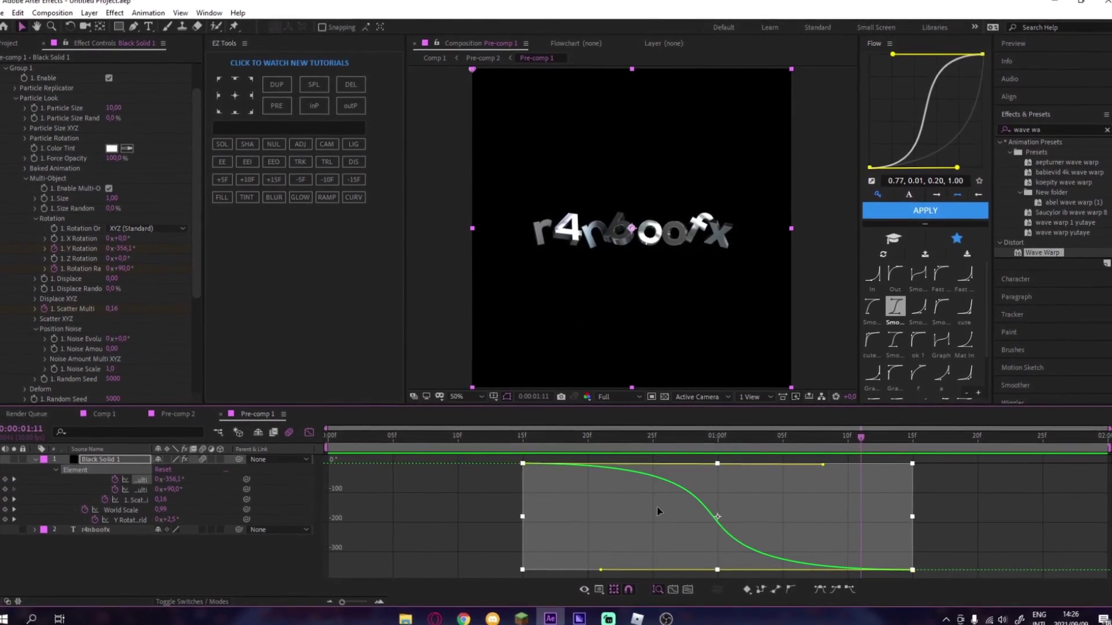
# - Return to Comp 1 and preview the full text animation from the start
pyautogui.click(100, 415)
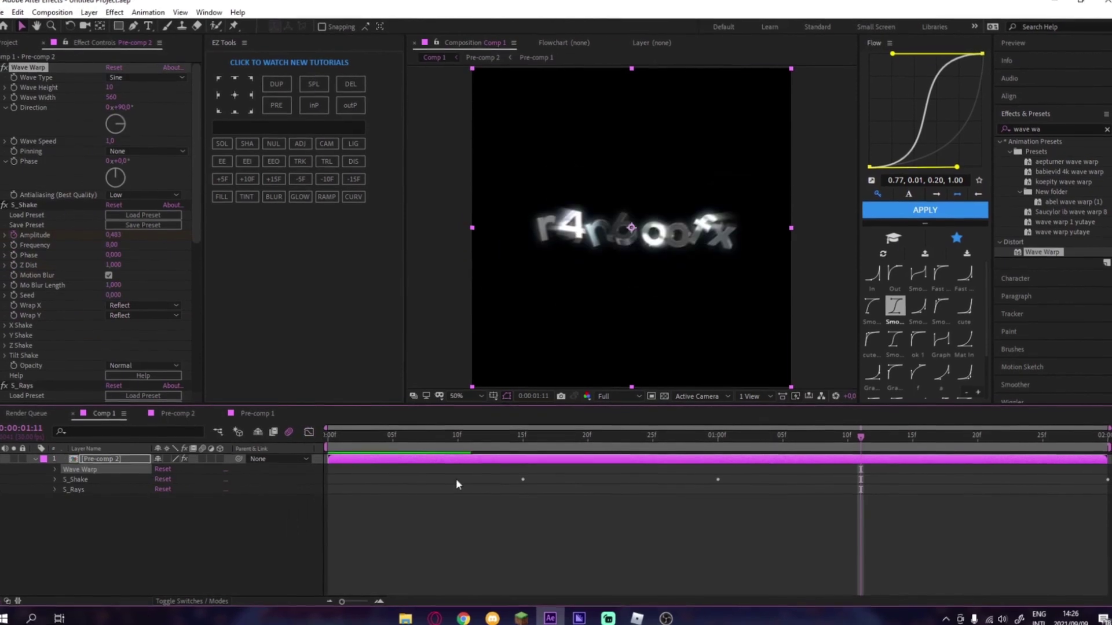
pyautogui.press('space')
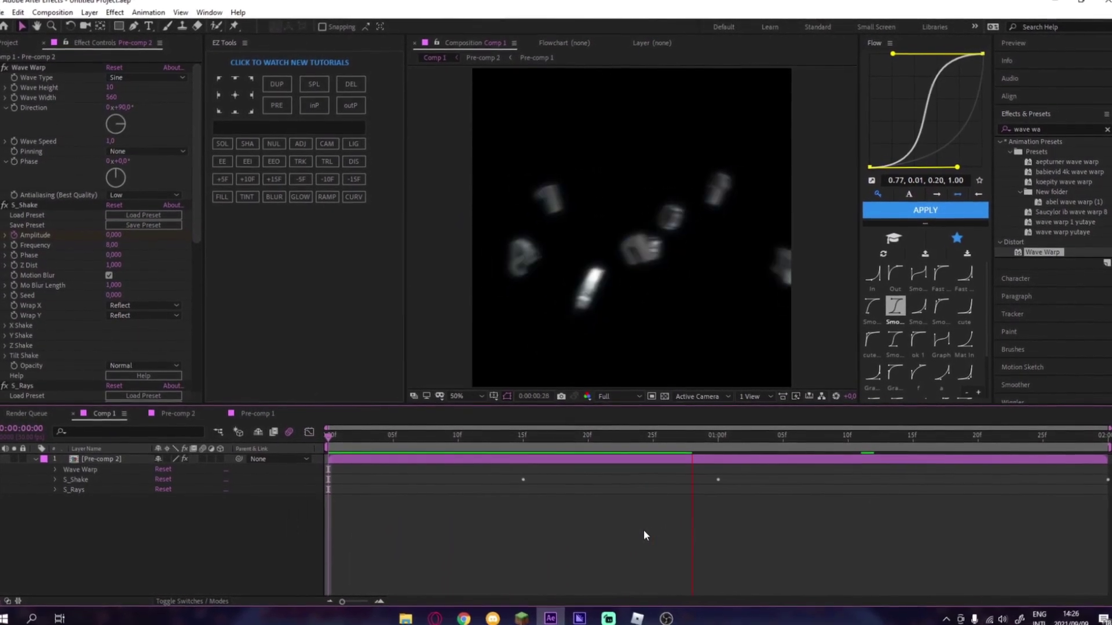
pyautogui.press('space')
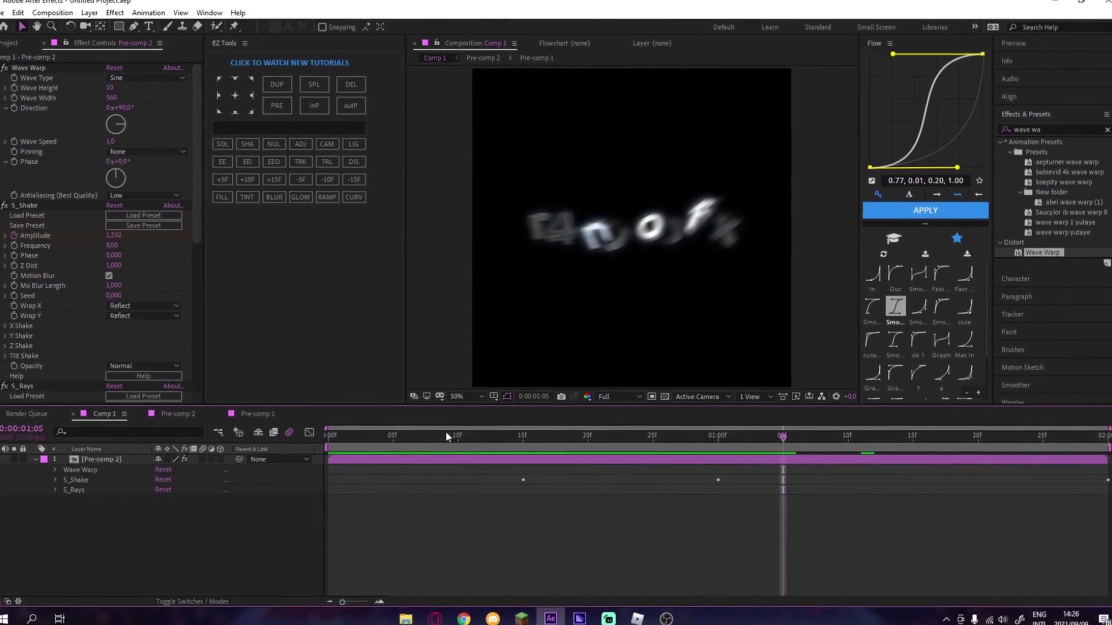
pyautogui.press('Home')
pyautogui.press('space')
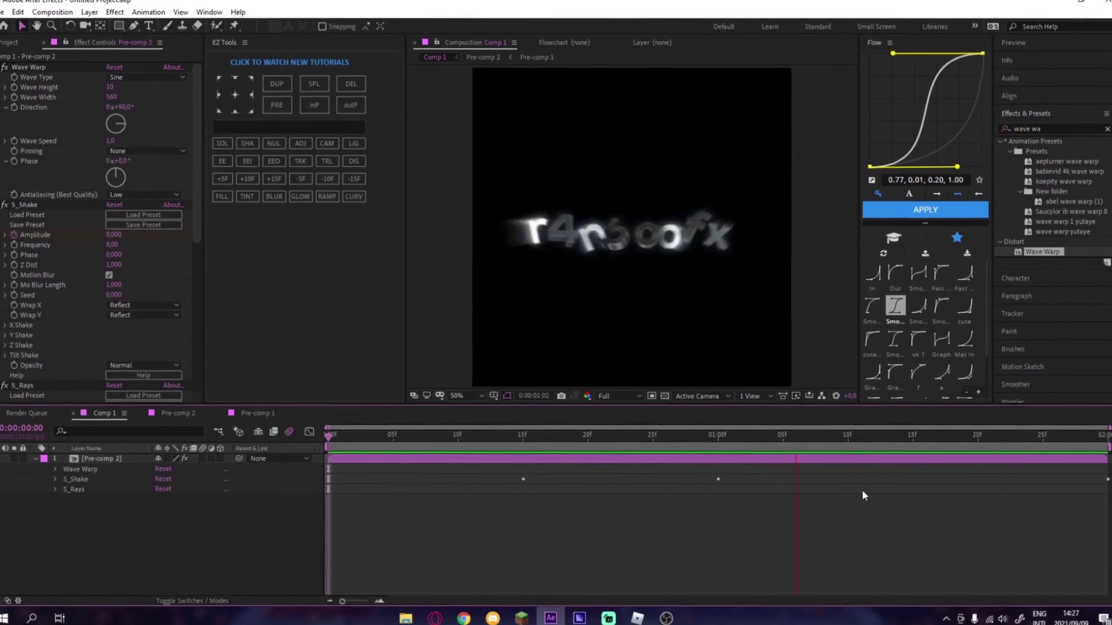
# - Apply the RE:Vision RSMB effect to the Pre-comp 2 layer and set its Use GPU option to ON
pyautogui.click(676, 457)
pyautogui.click(1054, 129)
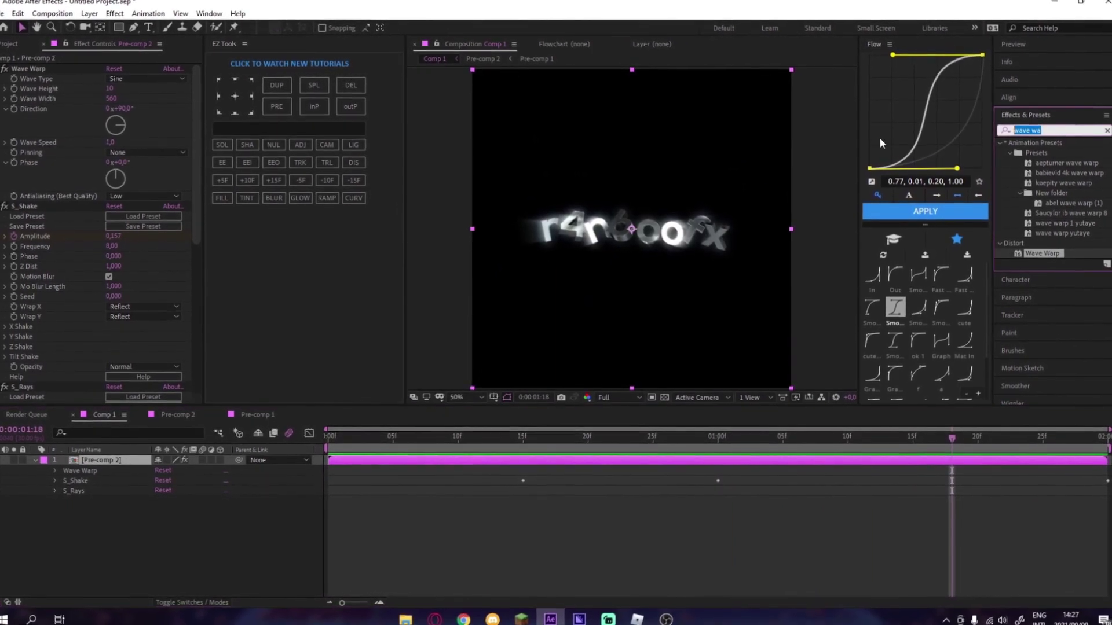
pyautogui.write('rsmb')
pyautogui.doubleClick(1036, 213)
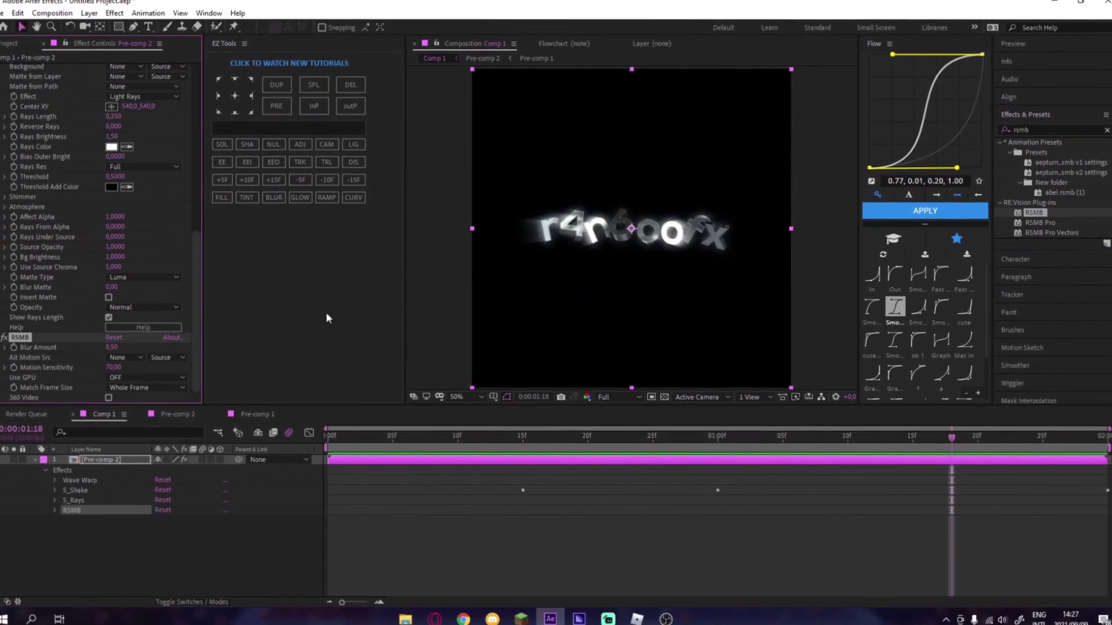
pyautogui.click(131, 387)
pyautogui.click(147, 399)
pyautogui.click(145, 377)
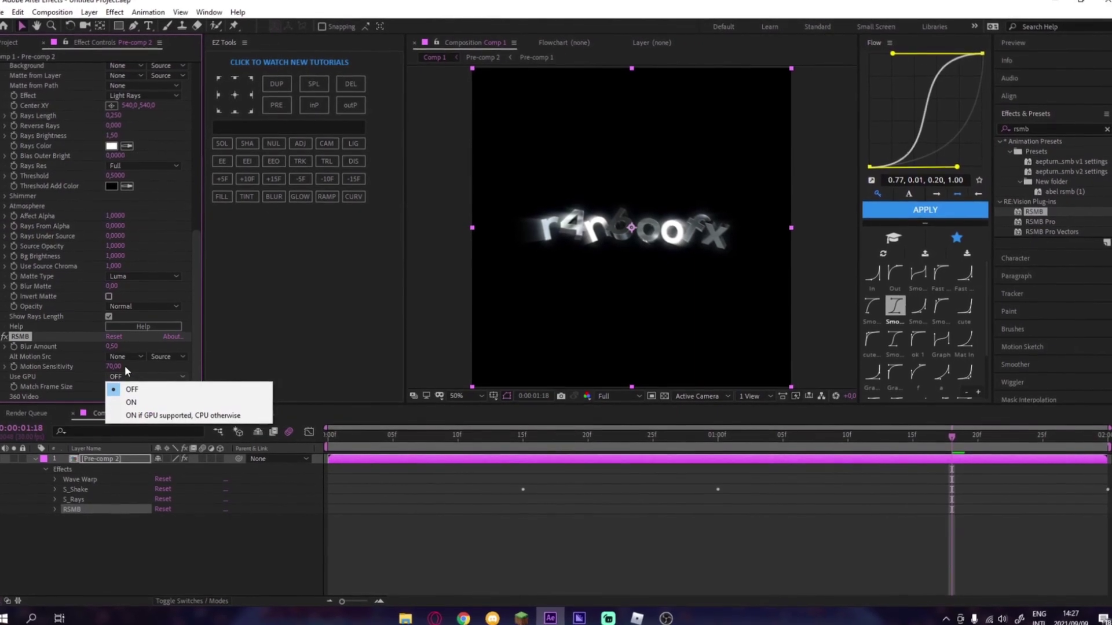
pyautogui.click(124, 389)
# - Preview the animation in Comp 1 with the RSMB motion blur applied
pyautogui.click(654, 527)
pyautogui.press('space')
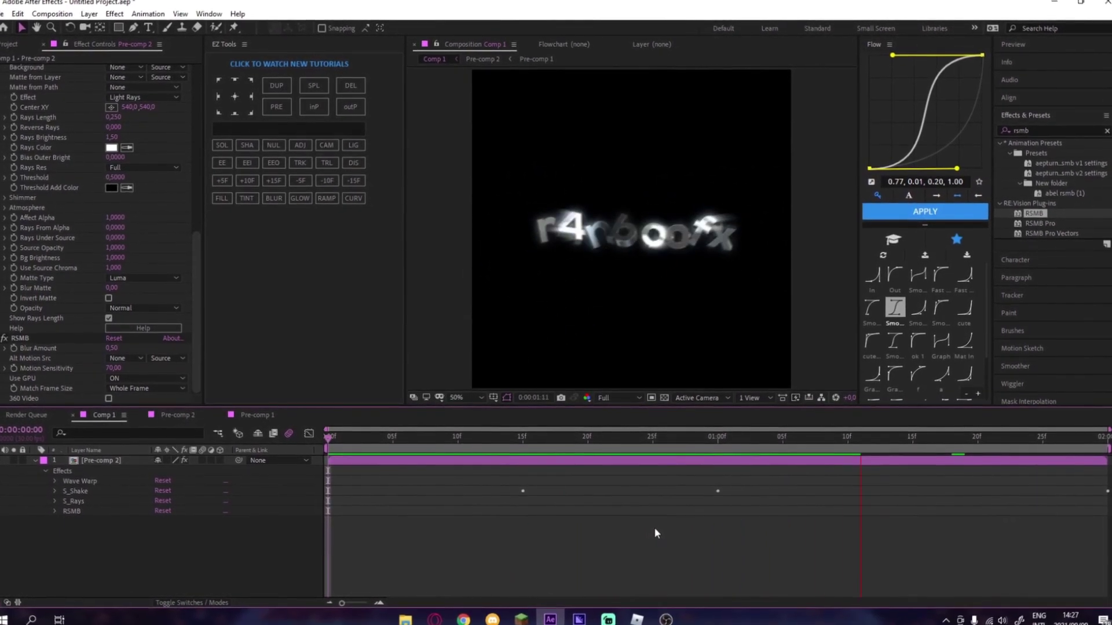
pyautogui.moveTo(666, 440); pyautogui.dragTo(180, 441)
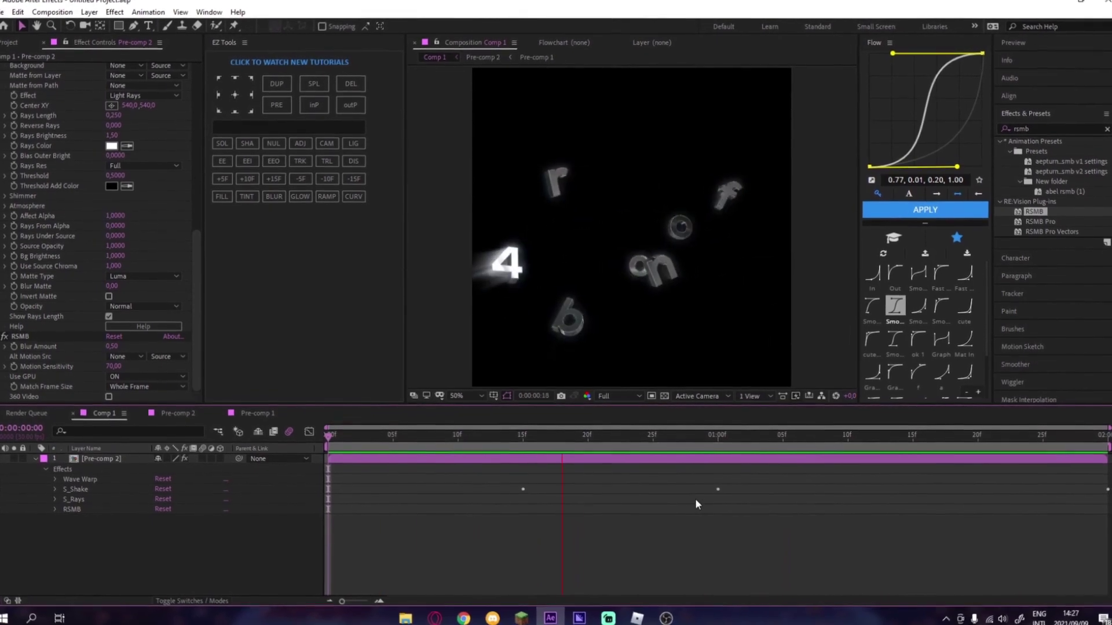
pyautogui.click(747, 439)
pyautogui.press('space')
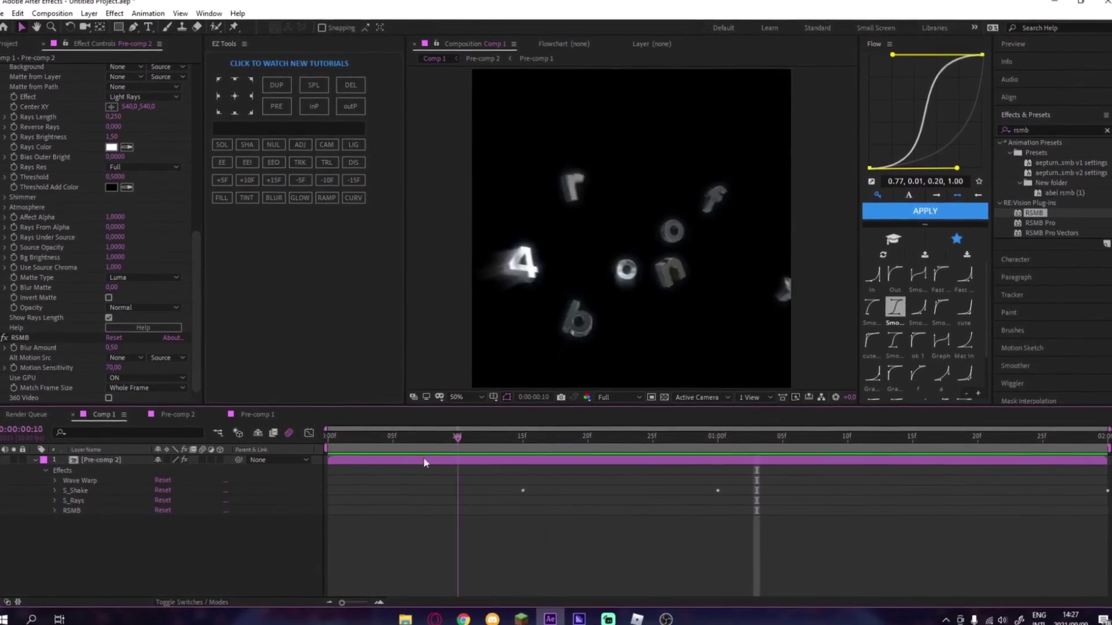